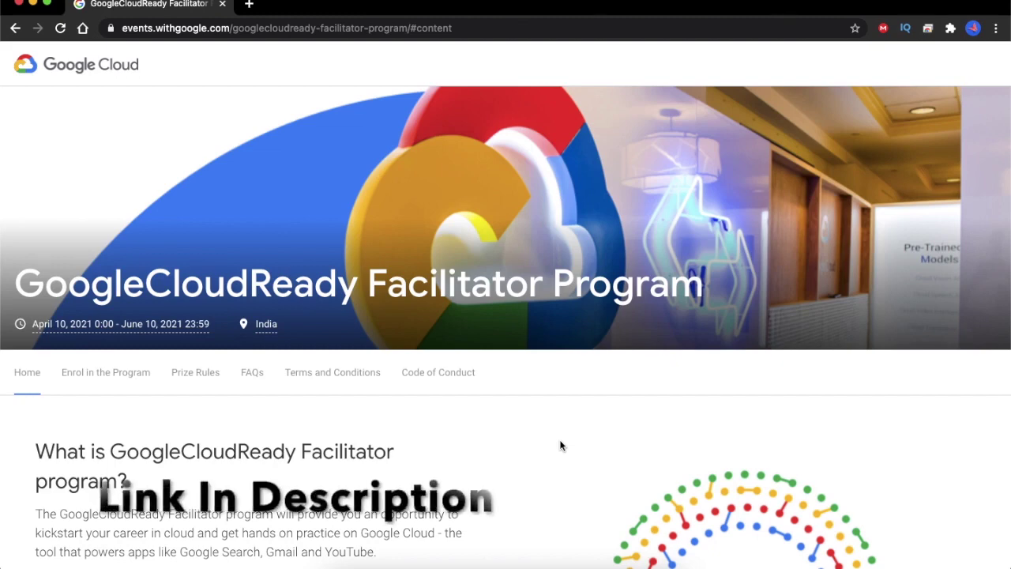
Step: Scroll down the home page and expand the Track 1: Cloud Infrastructure Track accordion
scroll(560, 444, "down", 2)
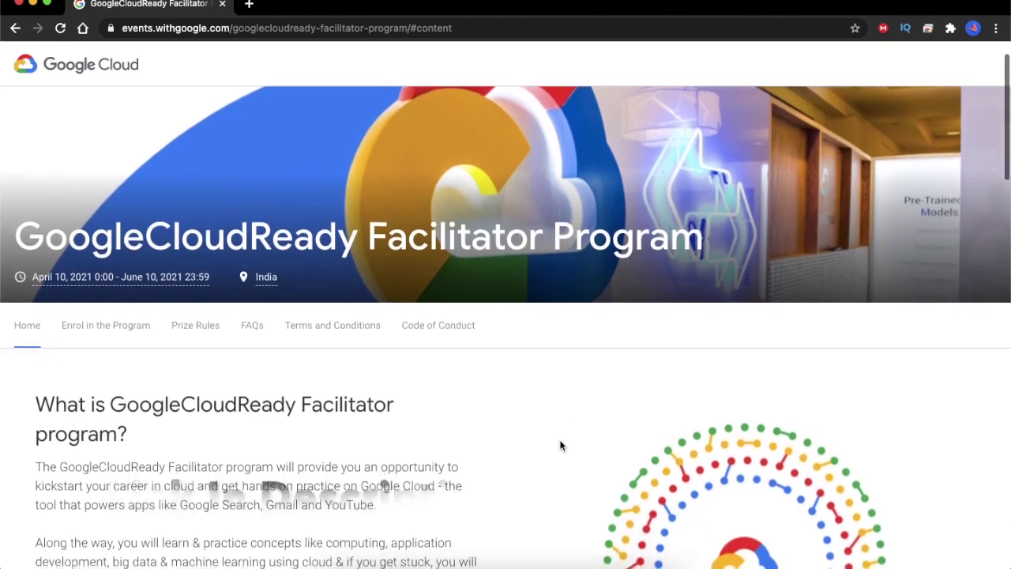
scroll(559, 445, "down", 3)
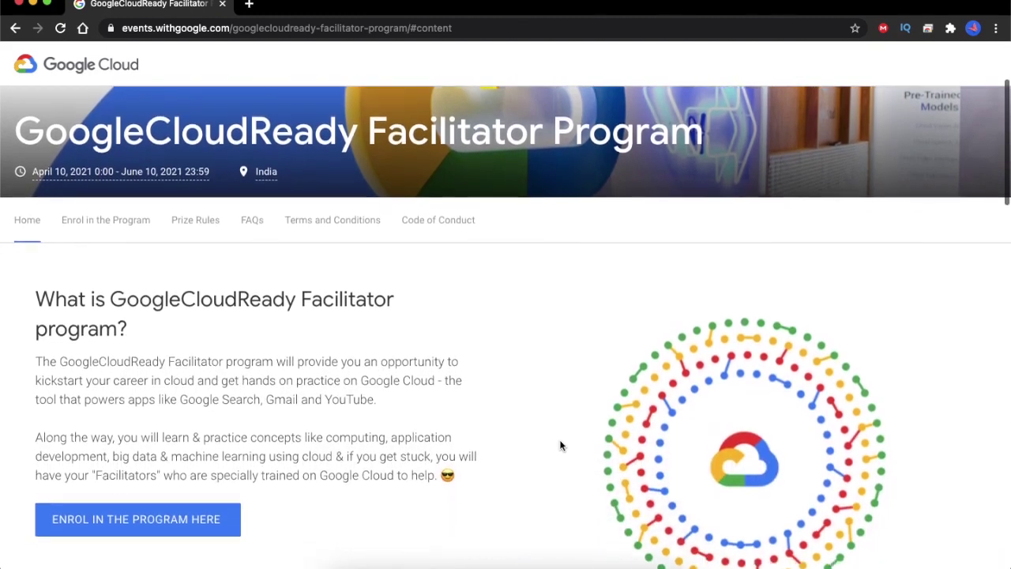
scroll(560, 445, "down", 4)
scroll(560, 446, "down", 10)
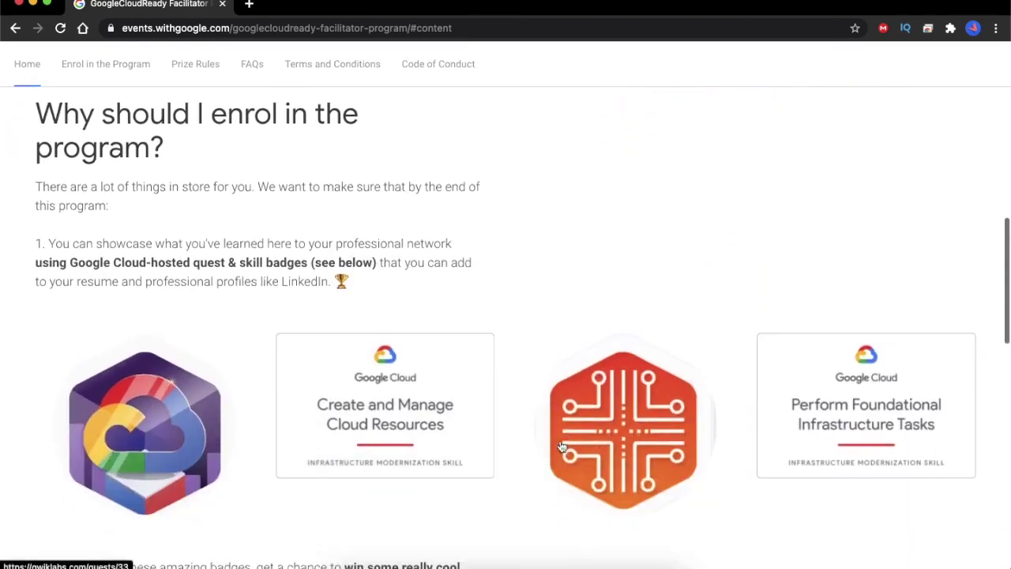
scroll(560, 445, "down", 7)
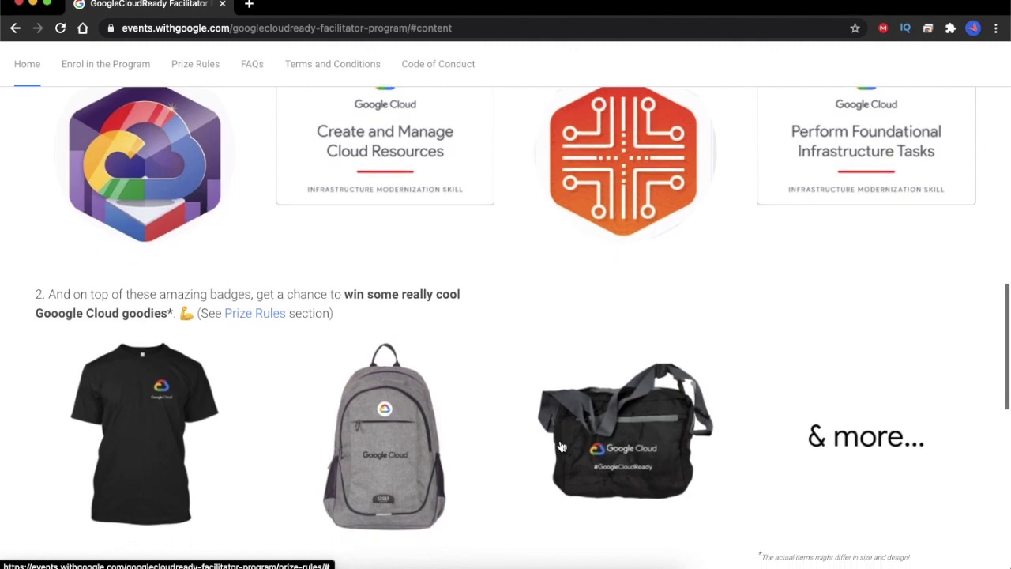
scroll(560, 445, "down", 3)
scroll(500, 494, "down", 1)
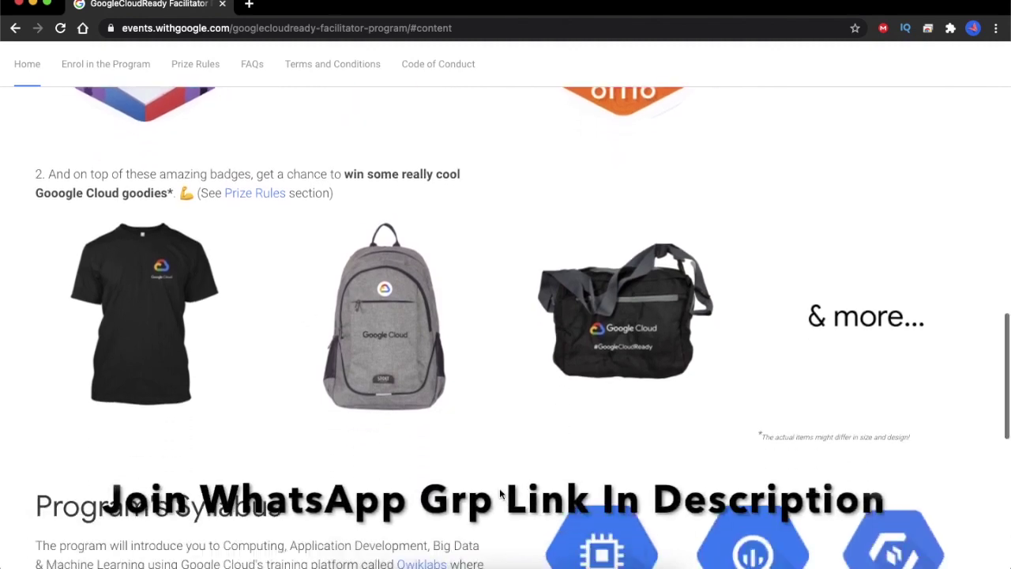
scroll(499, 493, "down", 9)
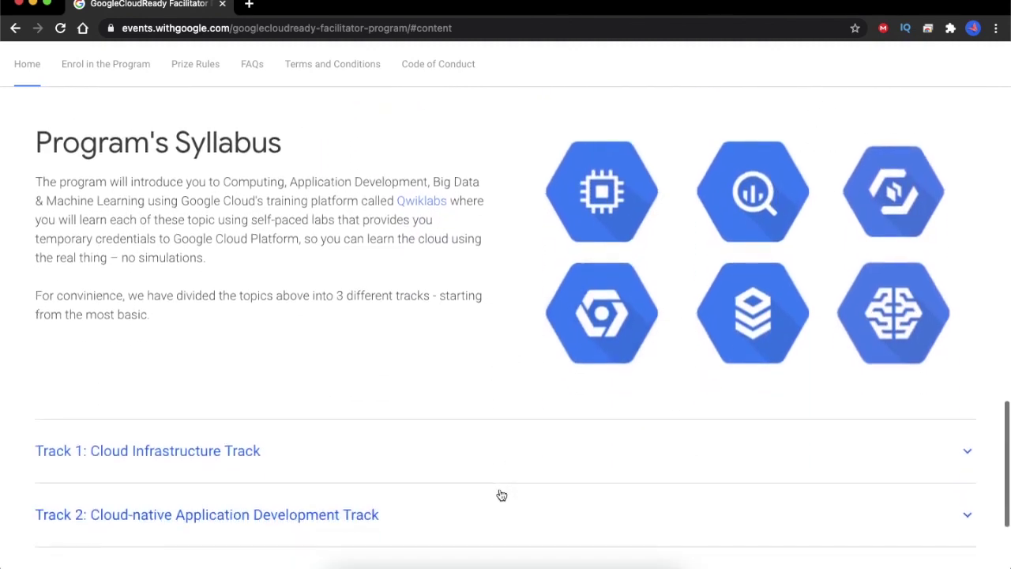
scroll(499, 493, "down", 1)
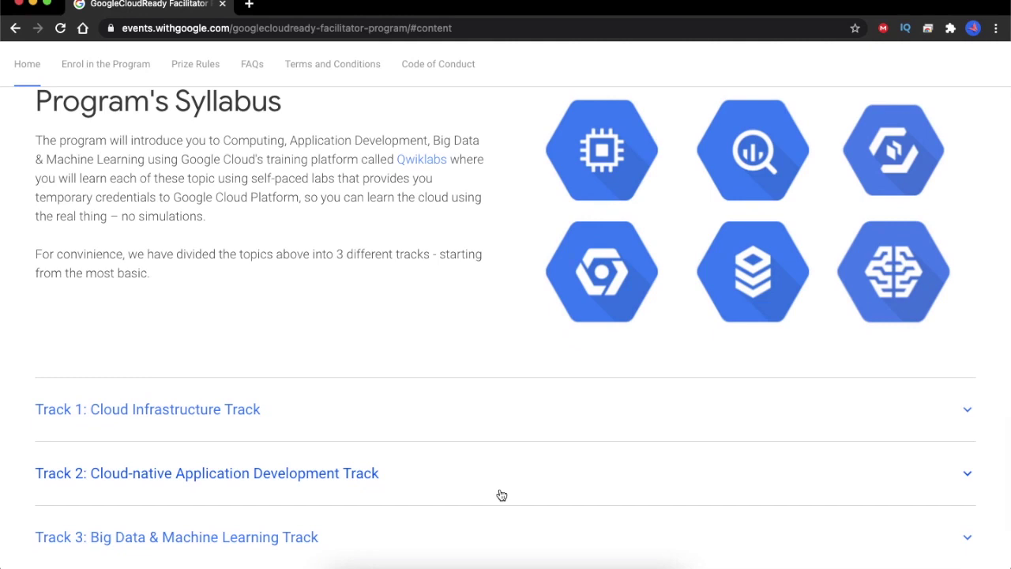
scroll(501, 495, "down", 2)
scroll(469, 449, "down", 2)
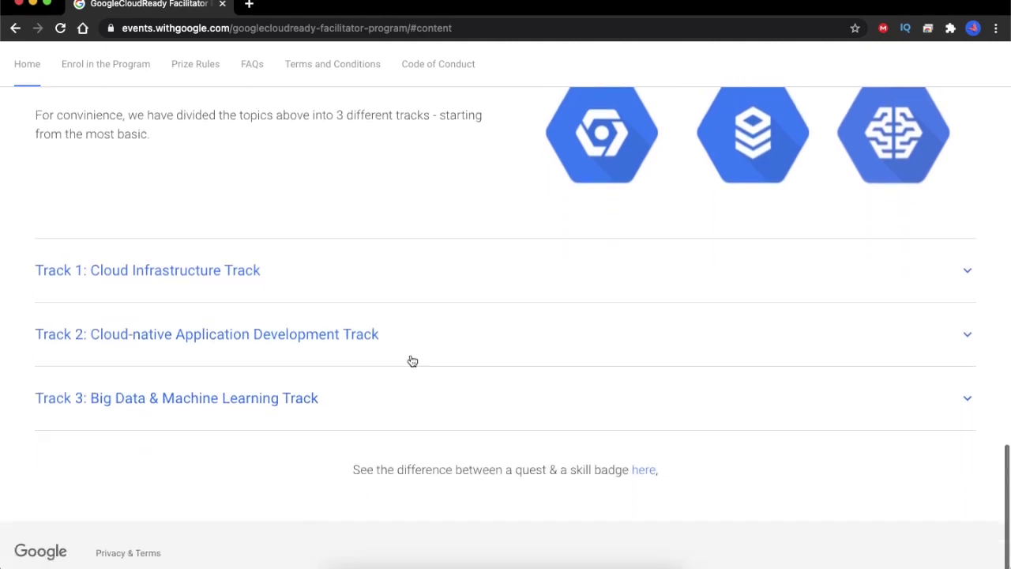
left_click(251, 257)
scroll(349, 293, "down", 5)
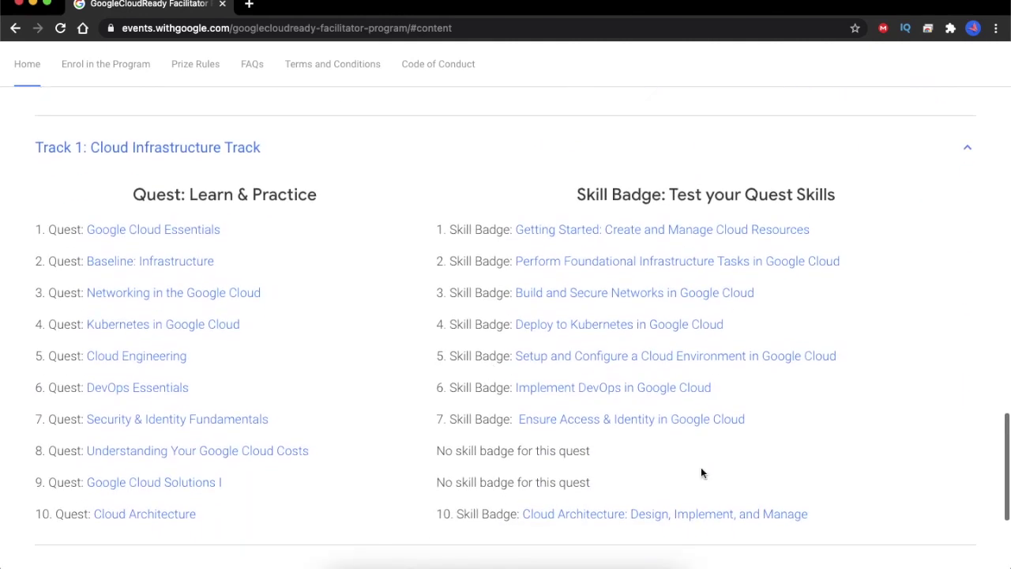
scroll(909, 531, "down", 1)
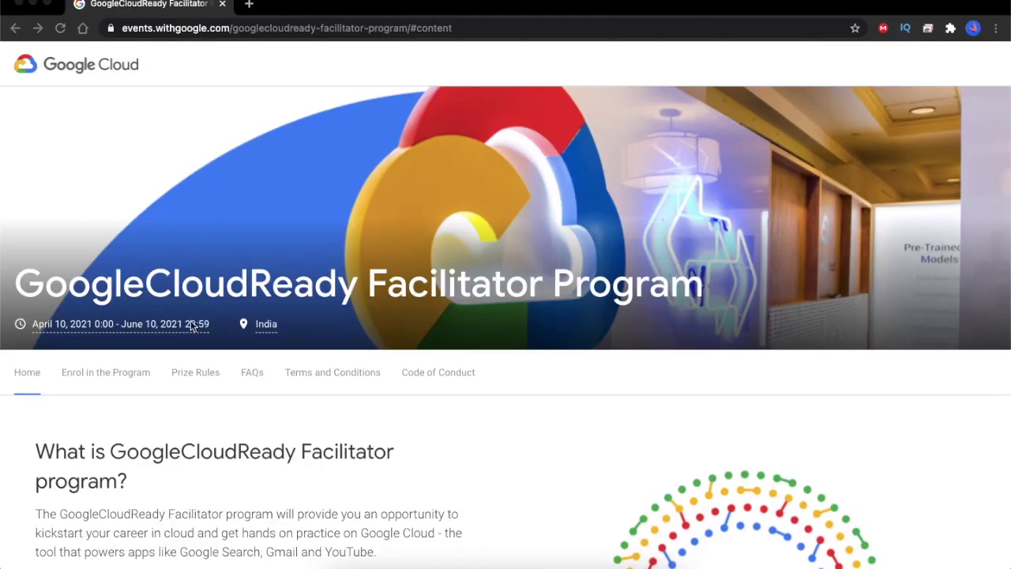
left_click(181, 376)
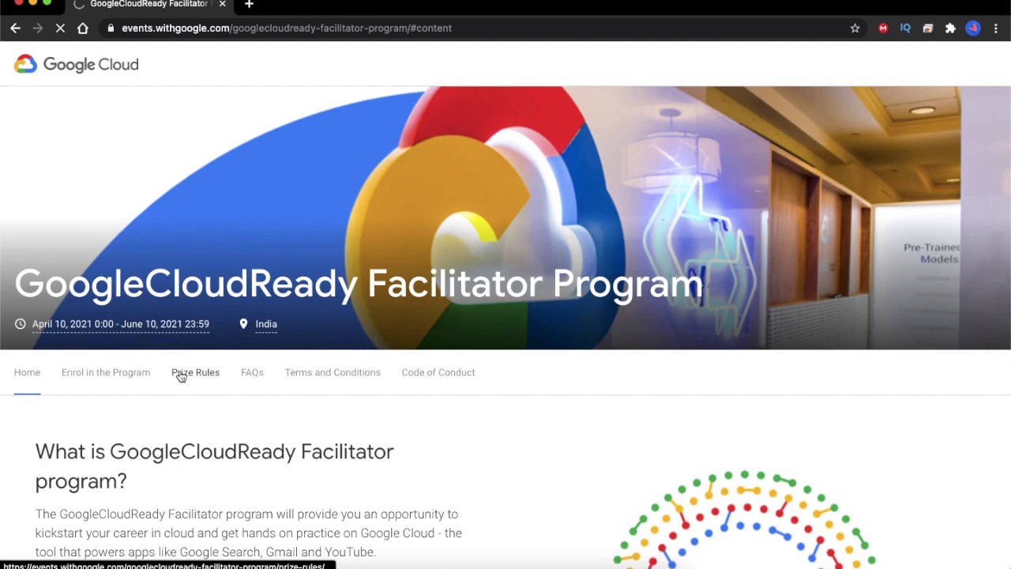
scroll(700, 406, "down", 1)
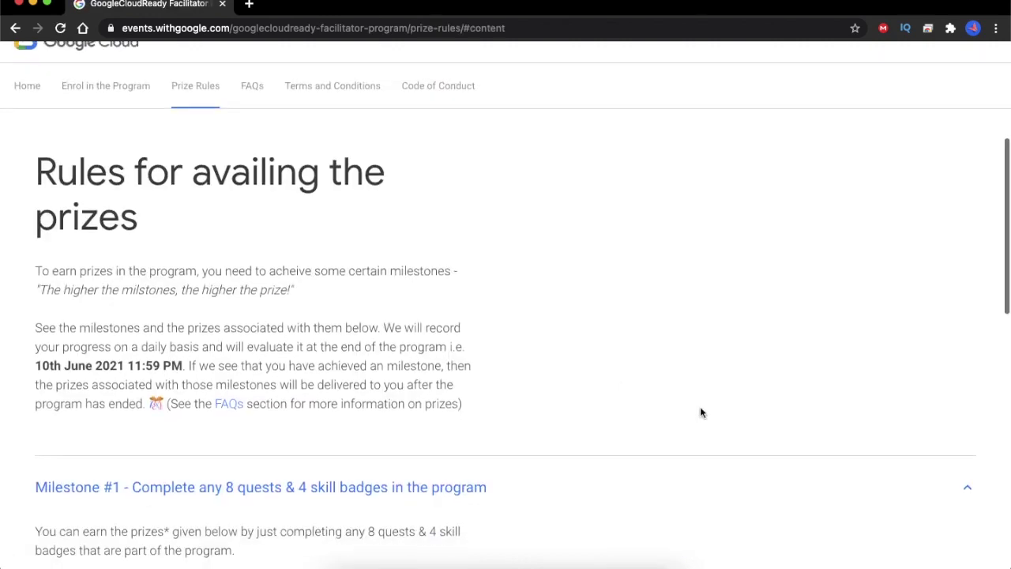
scroll(700, 412, "down", 5)
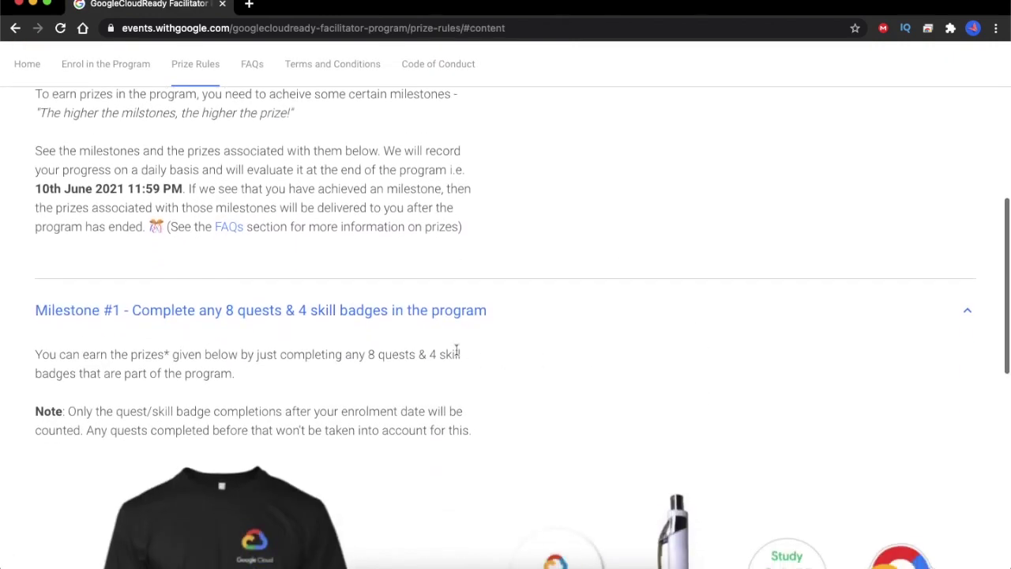
left_click(453, 314)
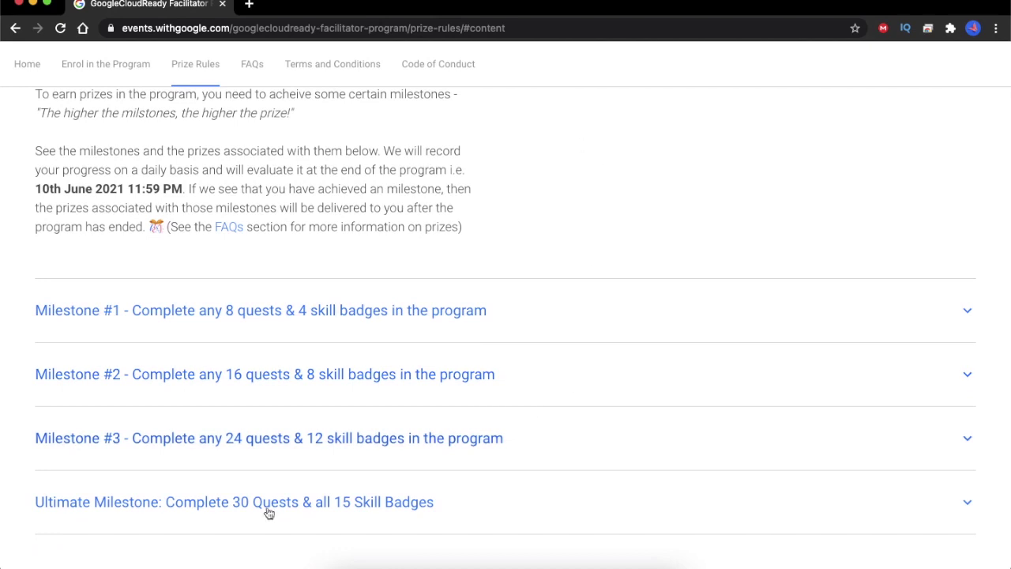
scroll(521, 313, "down", 2)
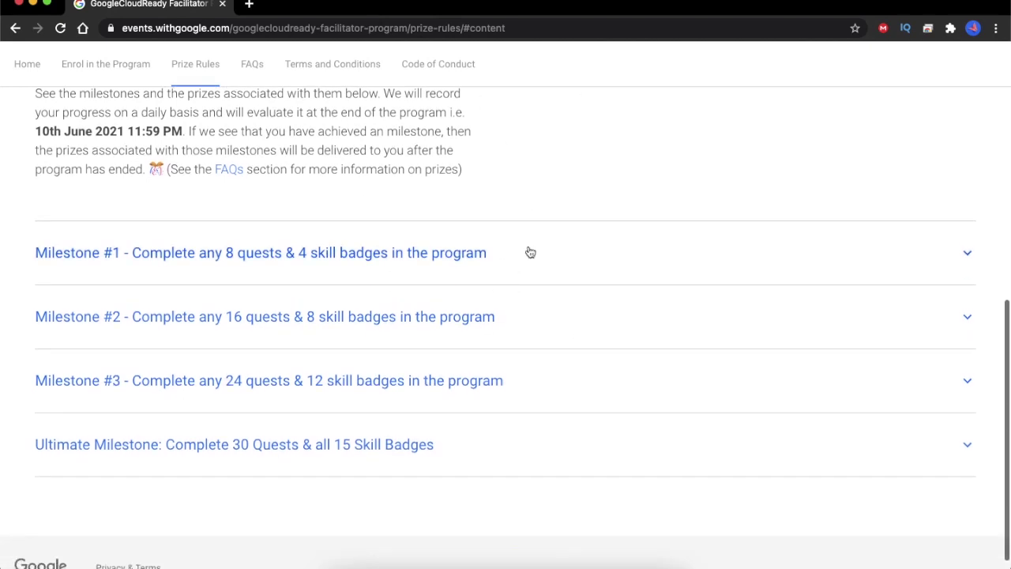
left_click(447, 255)
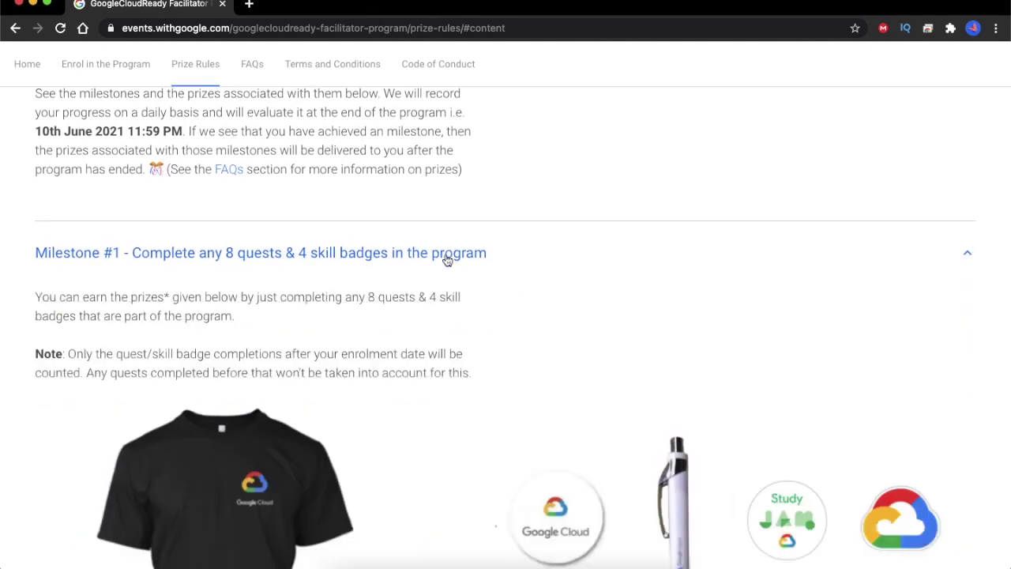
scroll(586, 471, "down", 5)
scroll(586, 473, "down", 2)
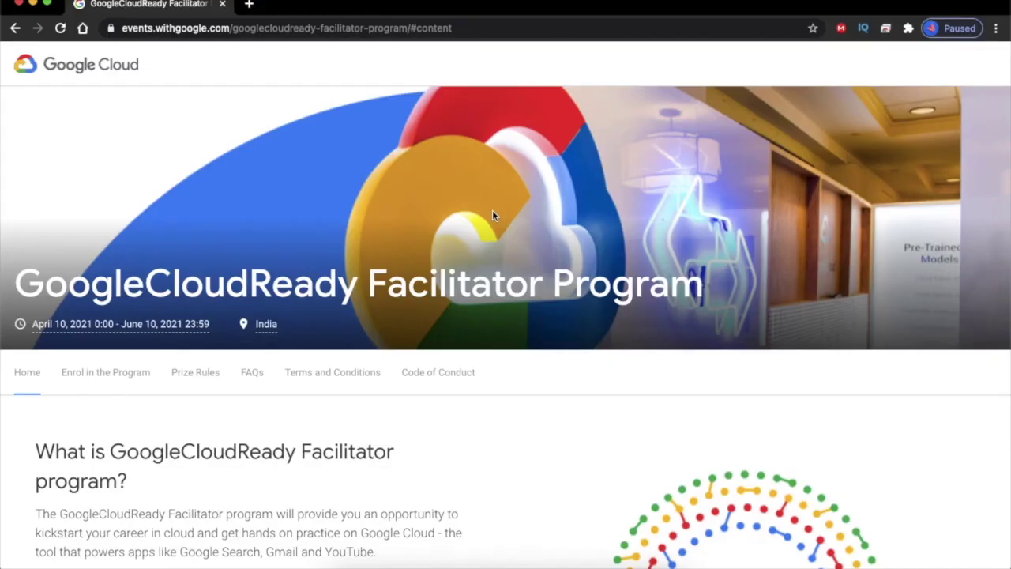
Step: Go to the Enrol page and open the Student Enrolment Form via ENROL IN THE PROGRAM HERE
scroll(492, 210, "down", 5)
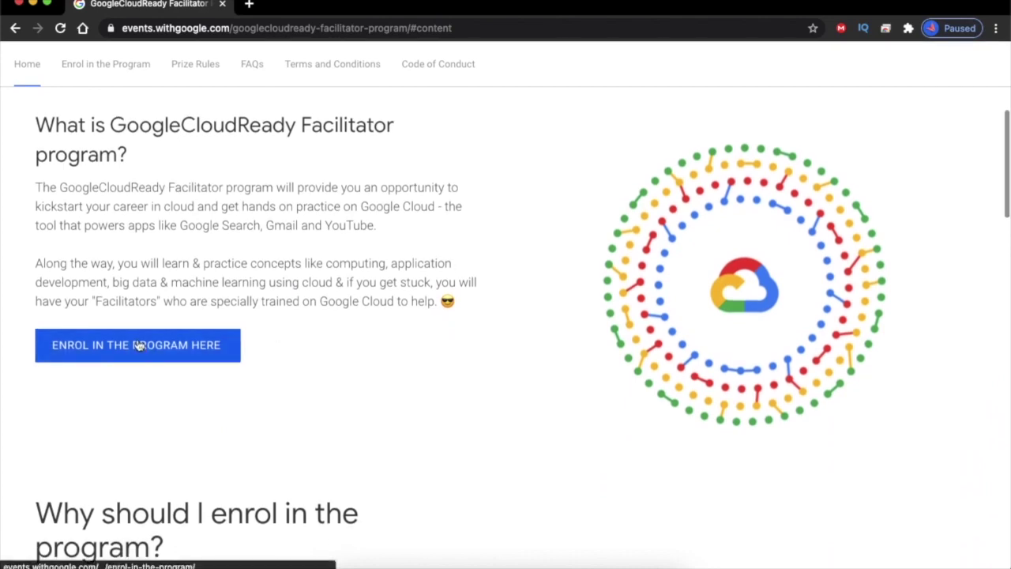
left_click(138, 345)
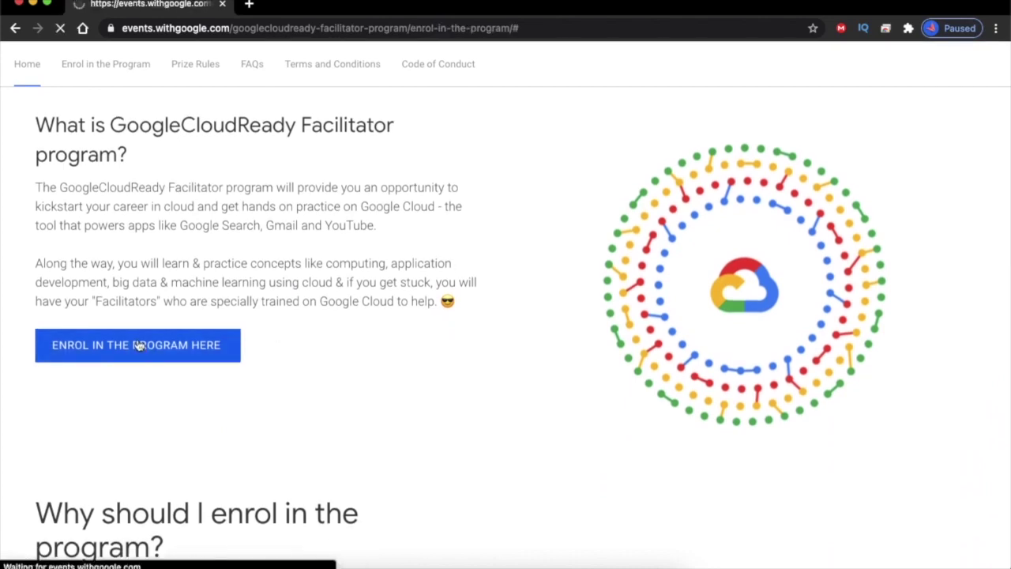
scroll(520, 345, "down", 2)
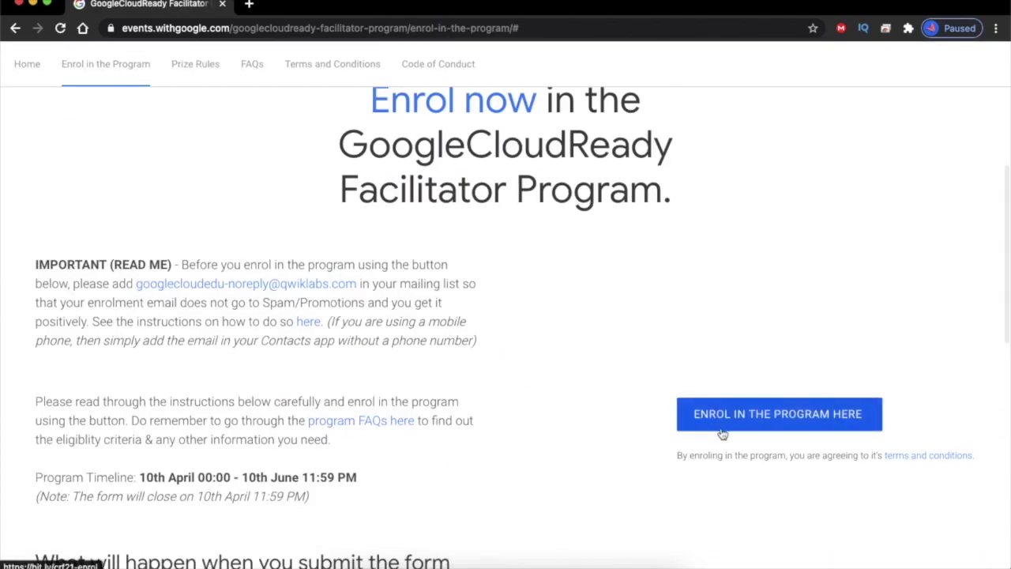
left_click(759, 431)
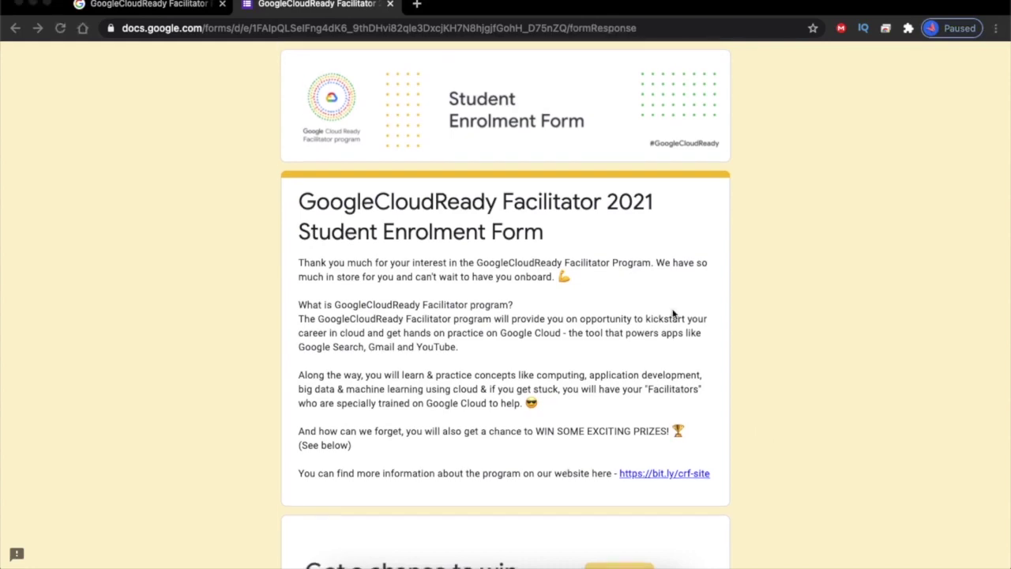
Step: Continue past the enrolment form's introduction page
scroll(672, 314, "down", 7)
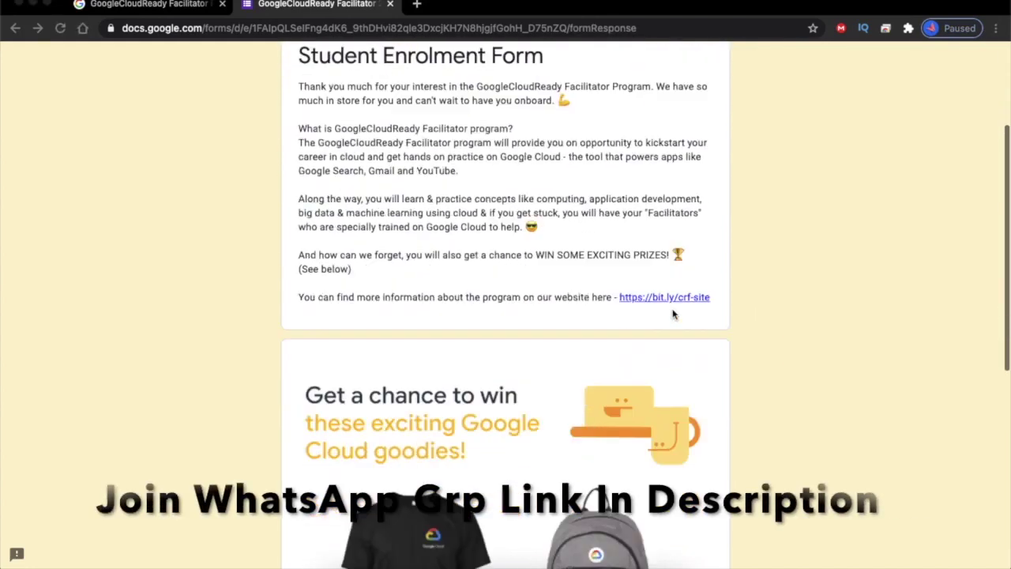
scroll(672, 314, "down", 1)
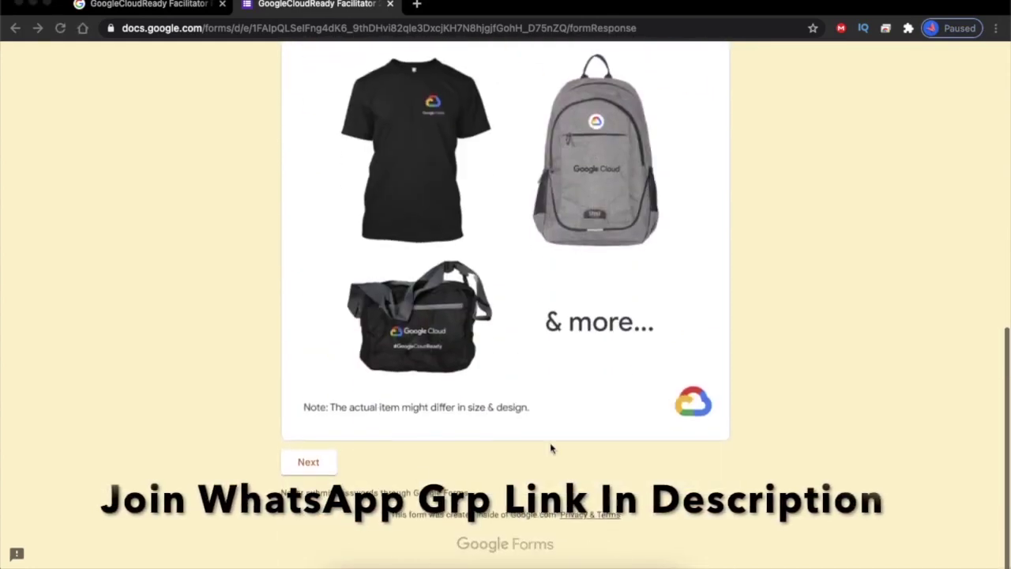
left_click(314, 466)
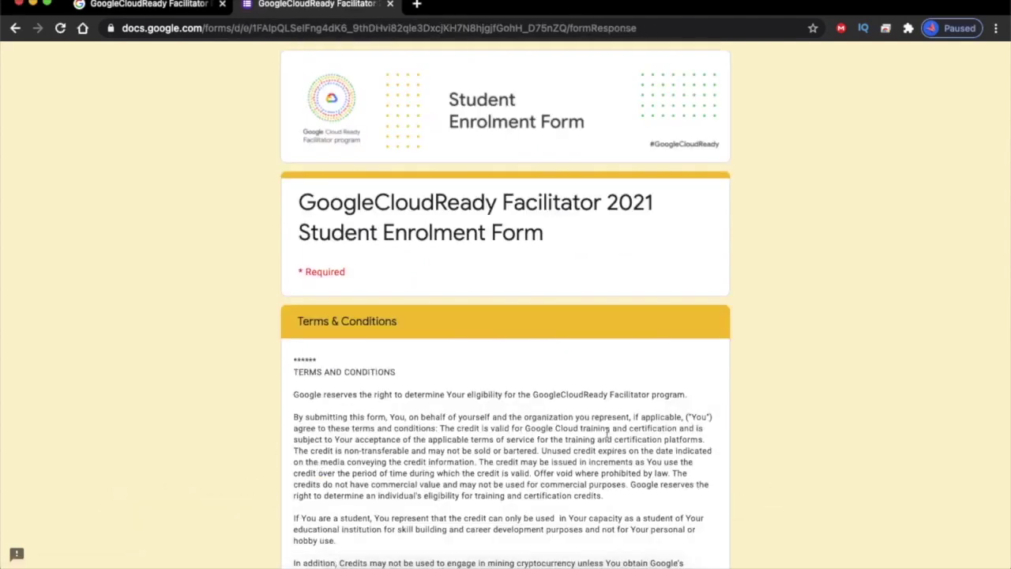
Step: Select 'Yes, I accept the terms' and advance to the Fill out your details section
scroll(606, 431, "down", 1)
scroll(756, 469, "down", 4)
scroll(756, 468, "down", 5)
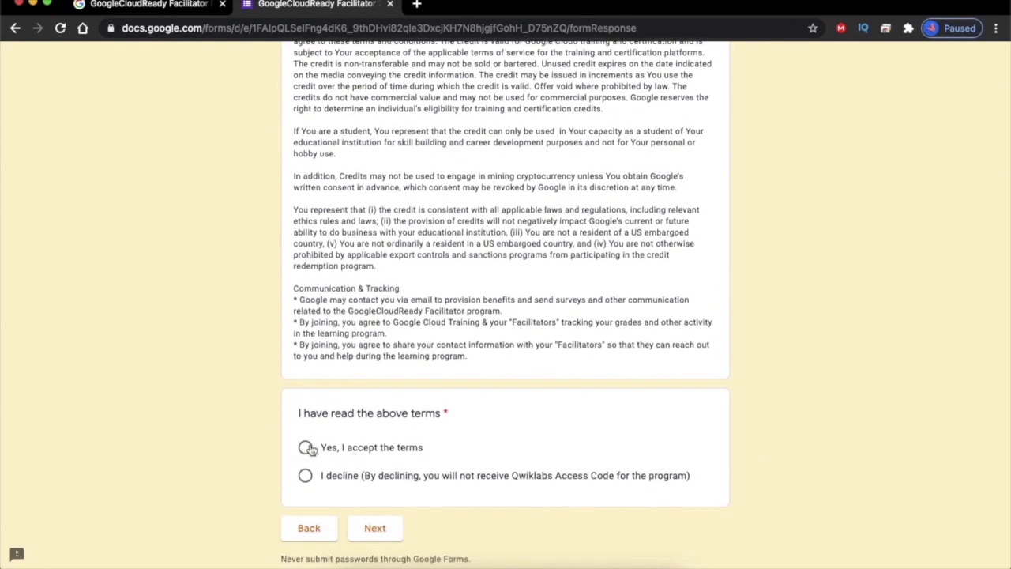
left_click(307, 447)
left_click(376, 528)
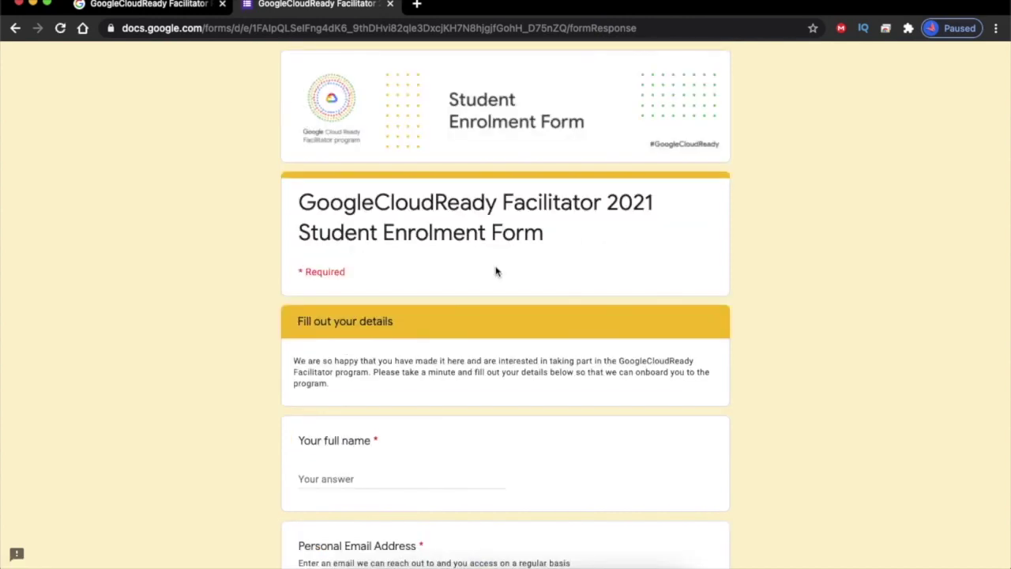
Step: Enter the full name and personal email address, then repeat the email as confirmation
scroll(495, 271, "down", 3)
left_click(366, 349)
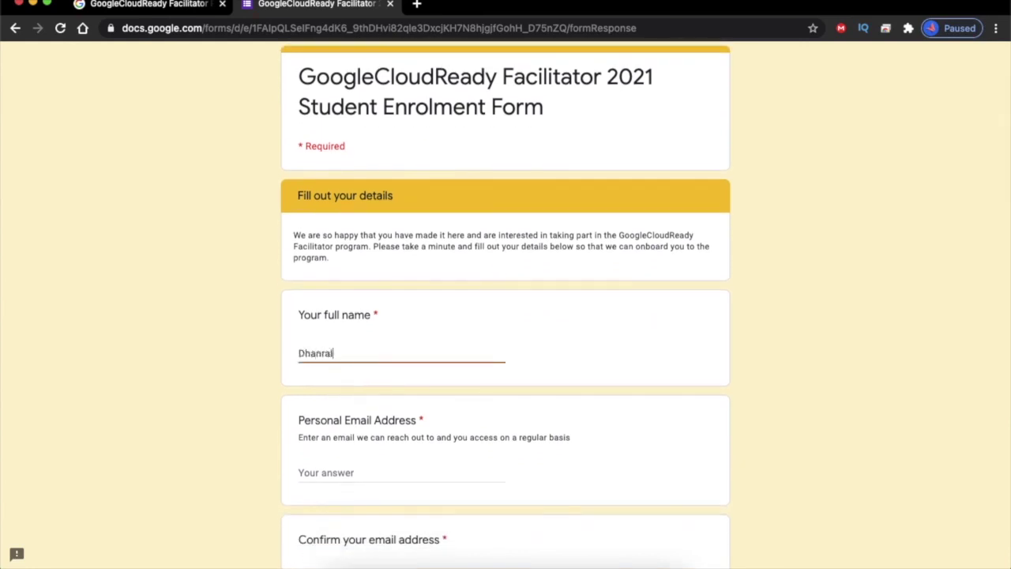
scroll(506, 316, "down", 3)
scroll(340, 355, "down", 1)
left_click(368, 303)
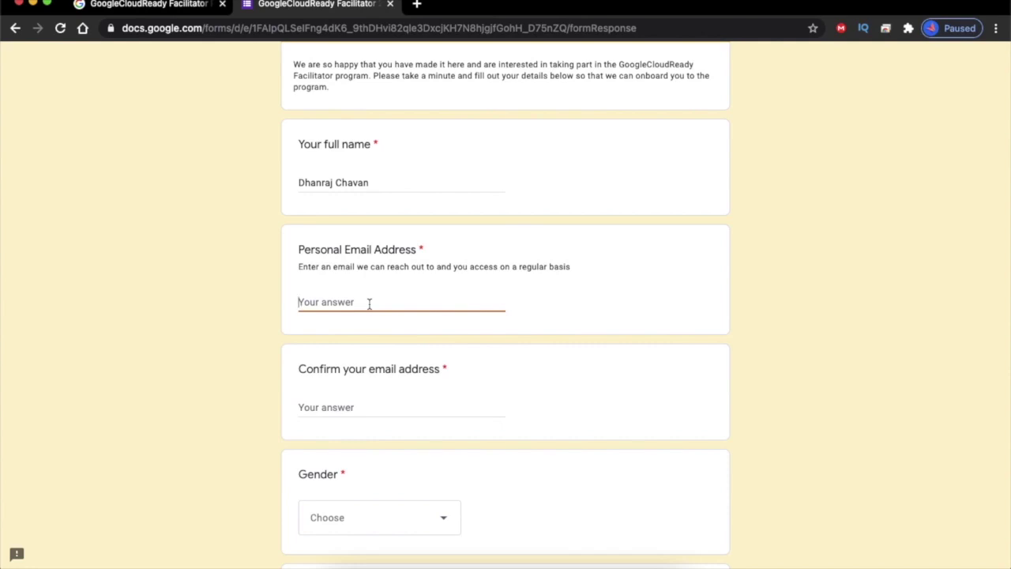
key("Tab")
Step: Set the gender to Male
scroll(576, 386, "down", 4)
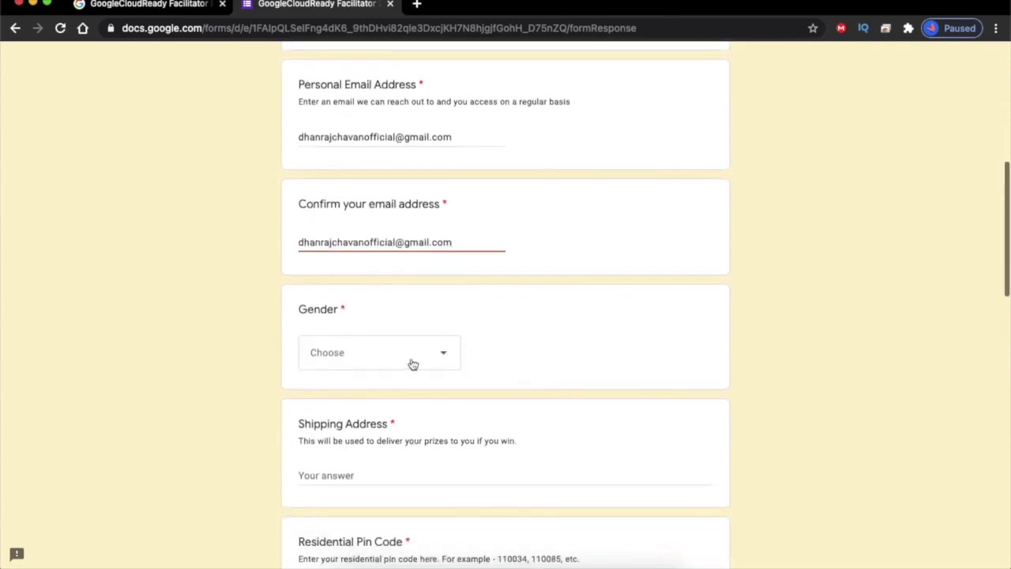
left_click(412, 364)
left_click(386, 432)
Step: Enter the shipping address and the residential pin code
scroll(442, 411, "down", 2)
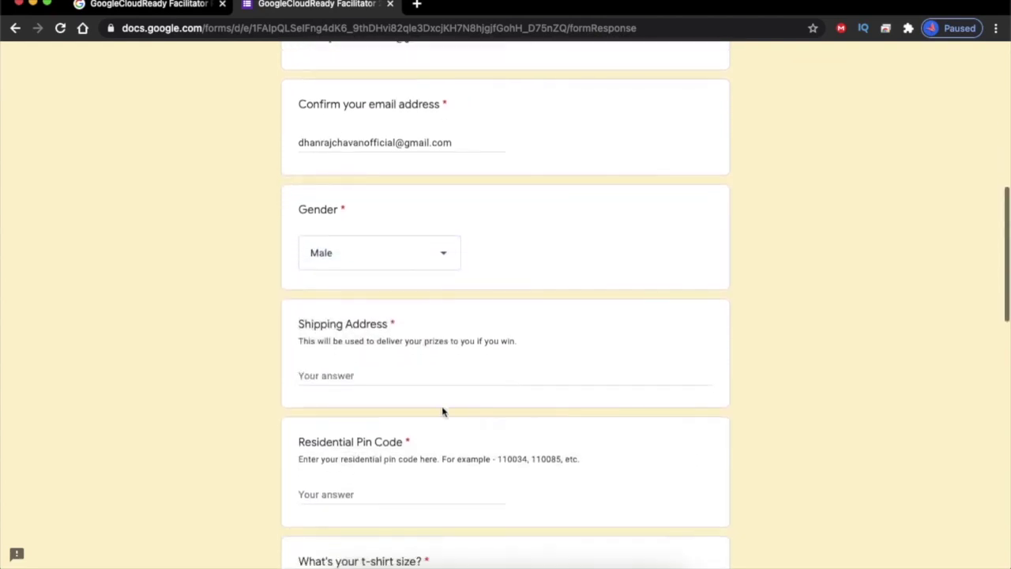
left_click(376, 374)
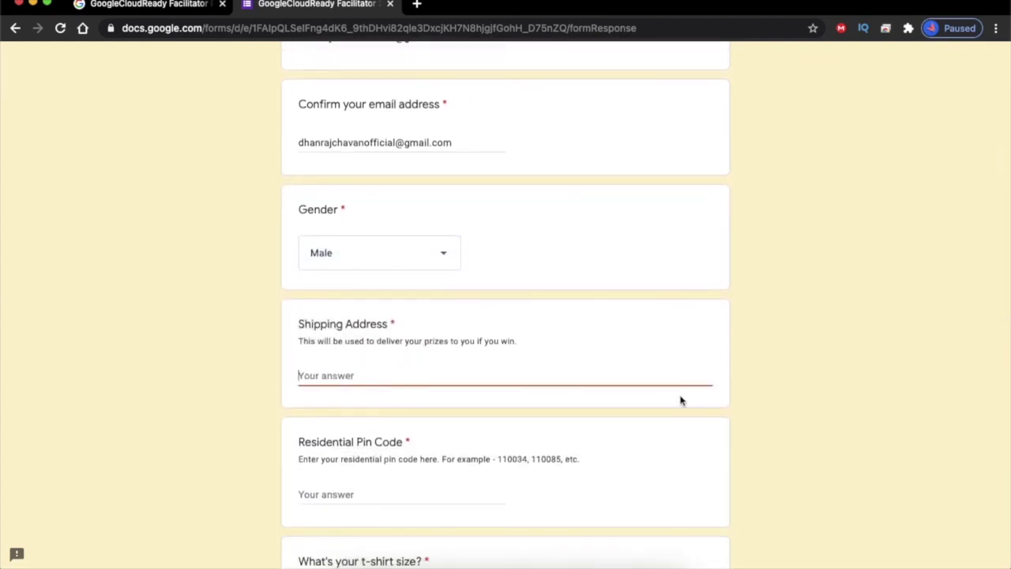
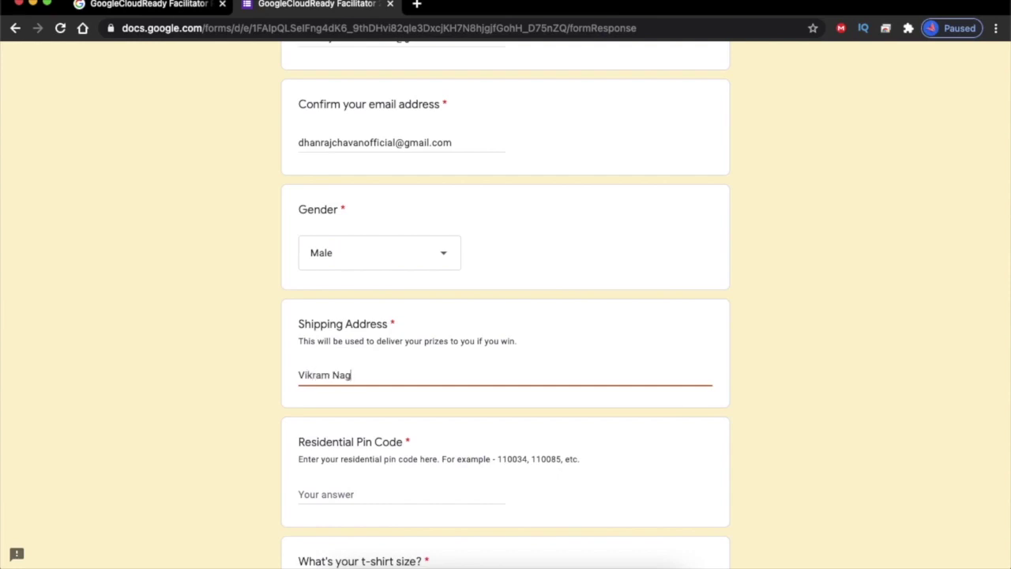
scroll(661, 444, "down", 2)
left_click(431, 408)
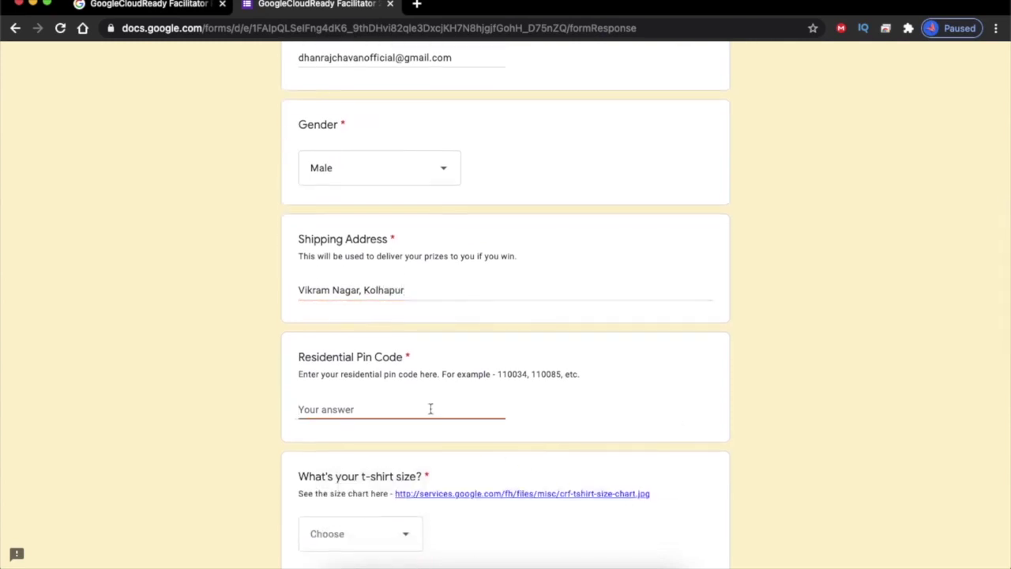
type("416")
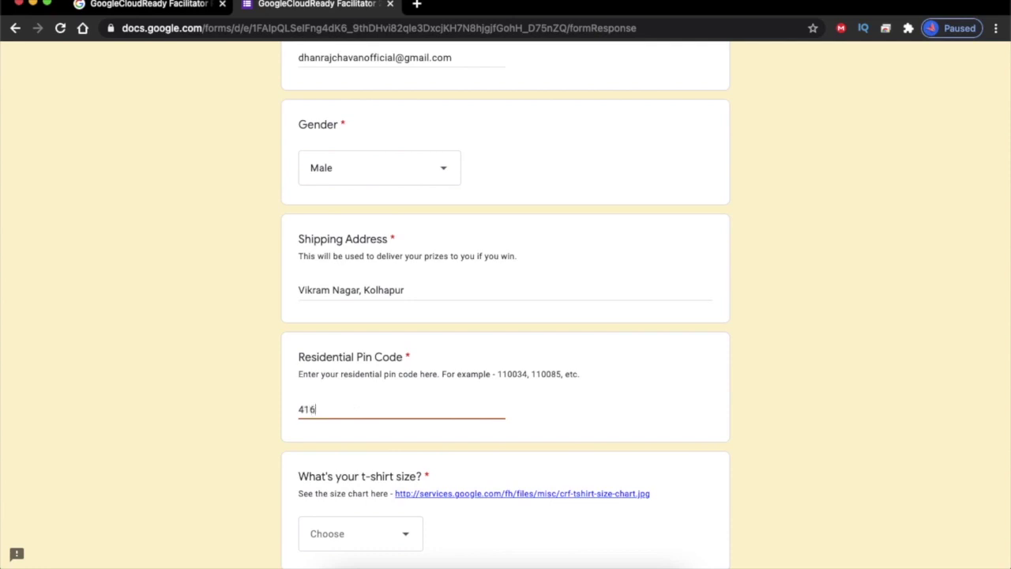
type("005")
scroll(289, 420, "down", 3)
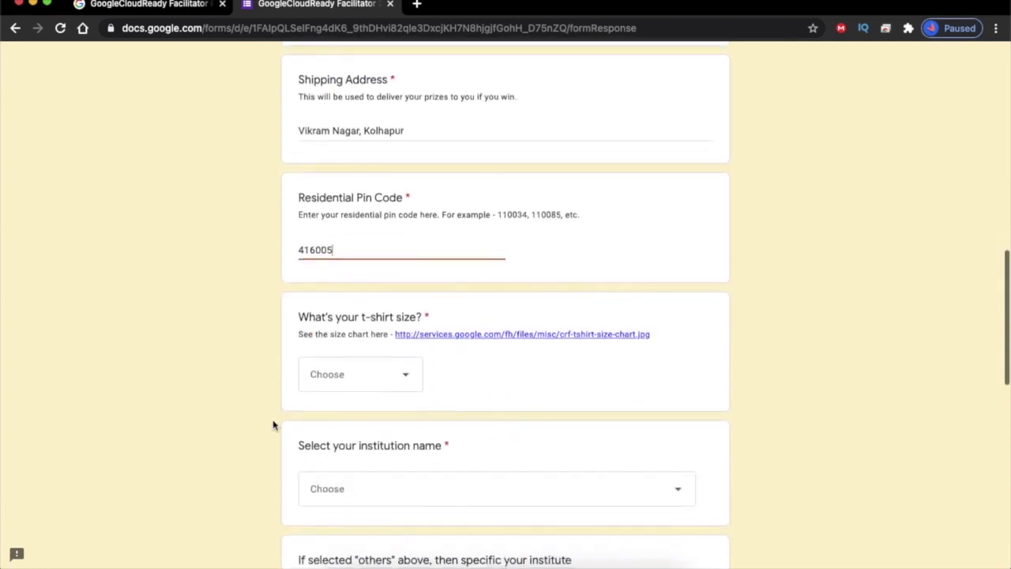
Step: Select M from the t-shirt size dropdown
left_click(372, 395)
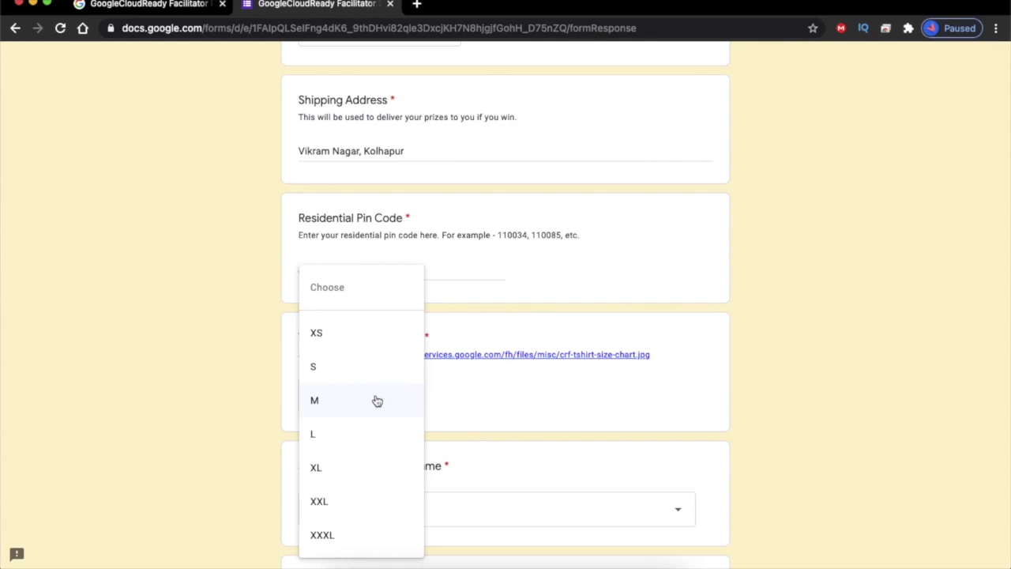
left_click(376, 401)
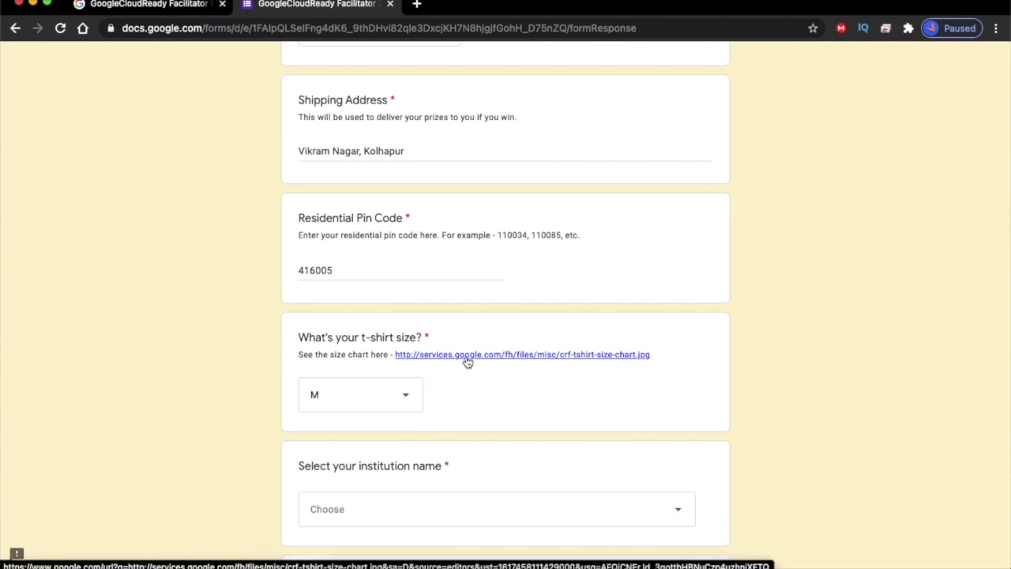
scroll(468, 361, "down", 2)
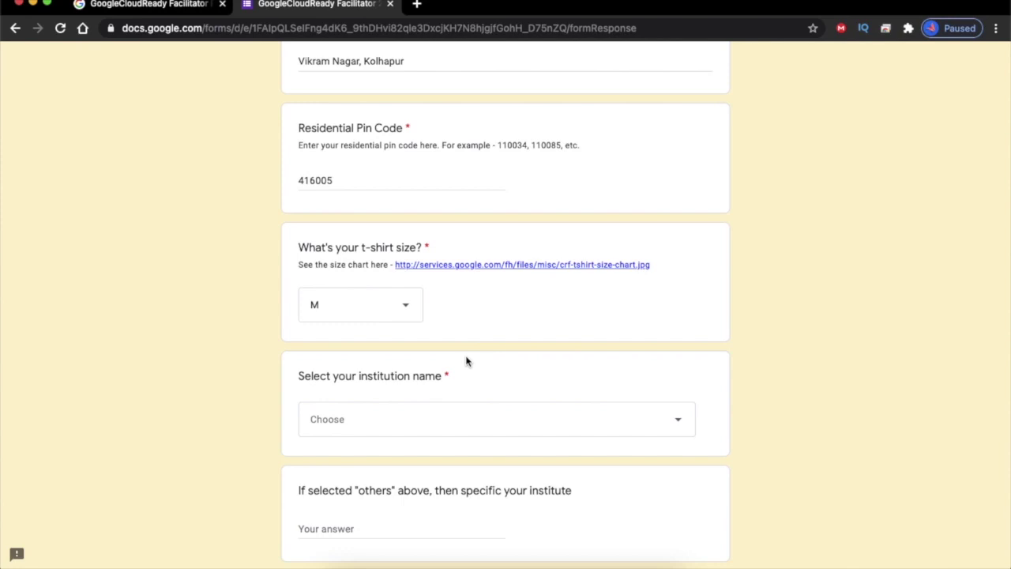
scroll(466, 361, "down", 2)
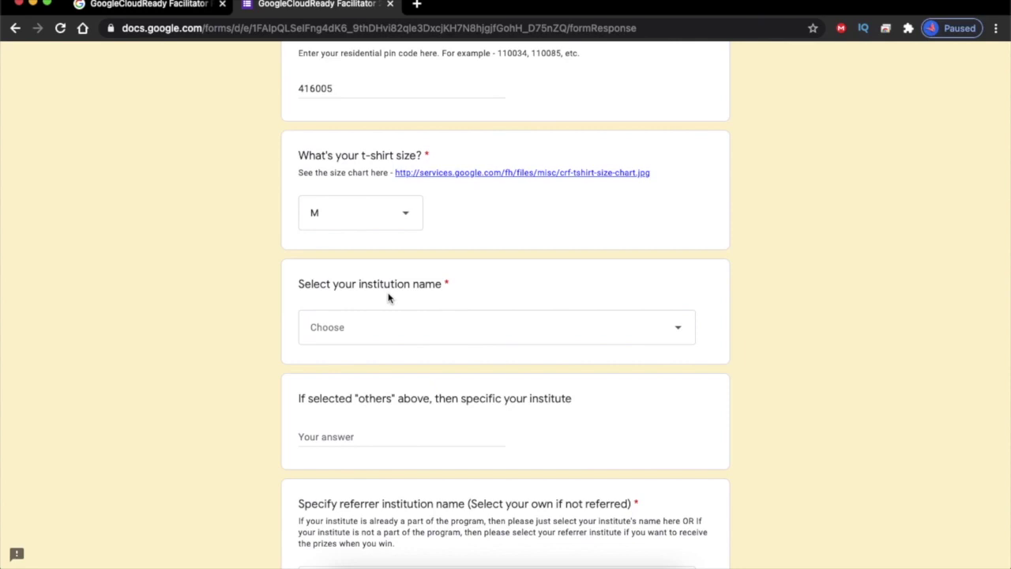
scroll(470, 344, "down", 1)
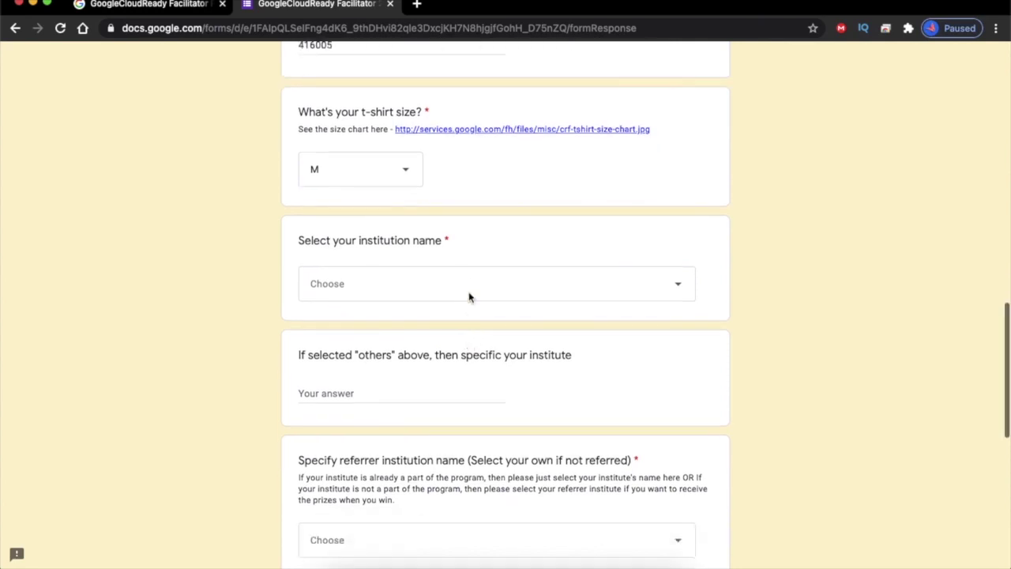
Step: Pick Others from the institution list and select the custom institute name field
left_click(416, 291)
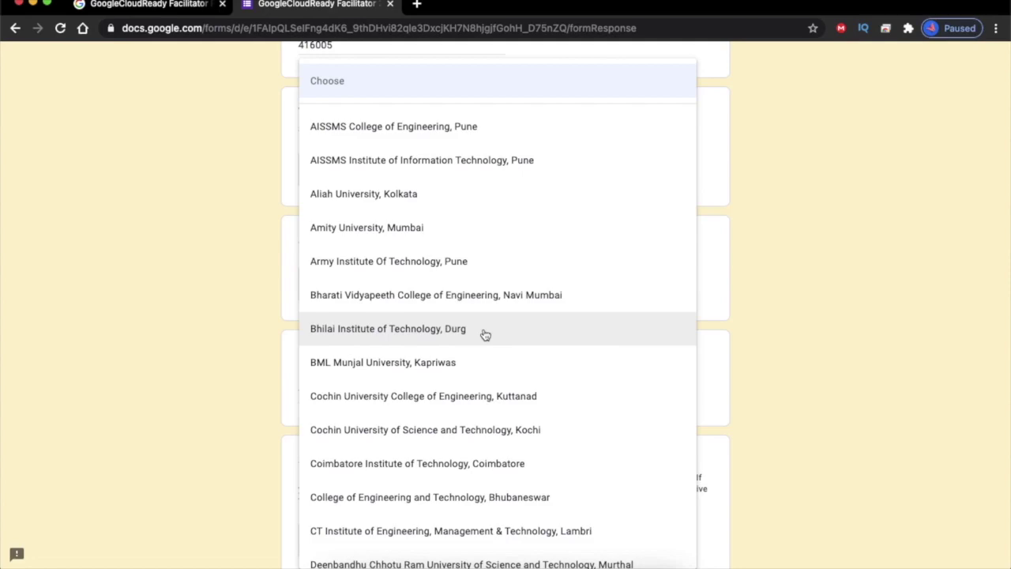
scroll(485, 335, "down", 20)
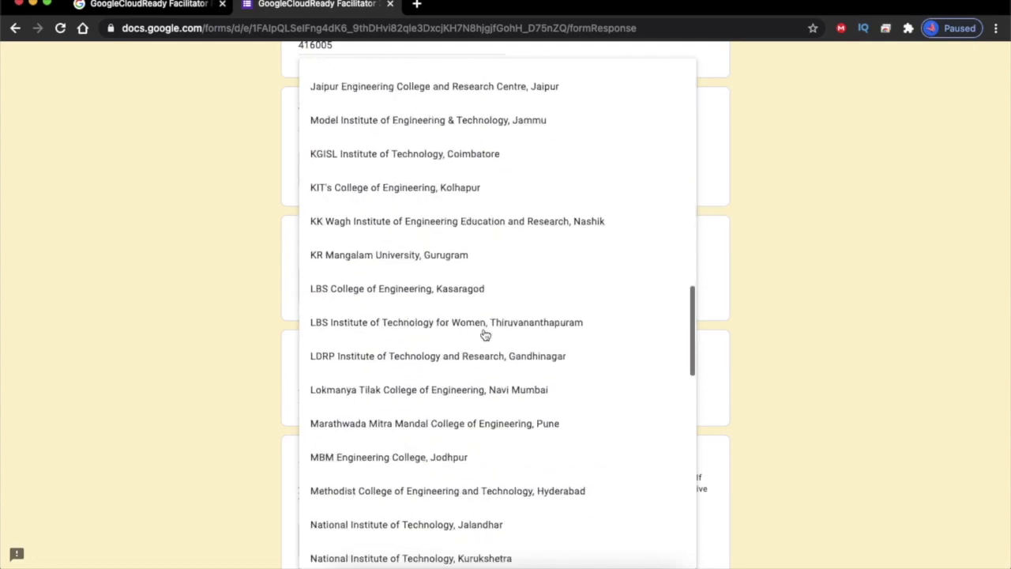
scroll(485, 335, "up", 20)
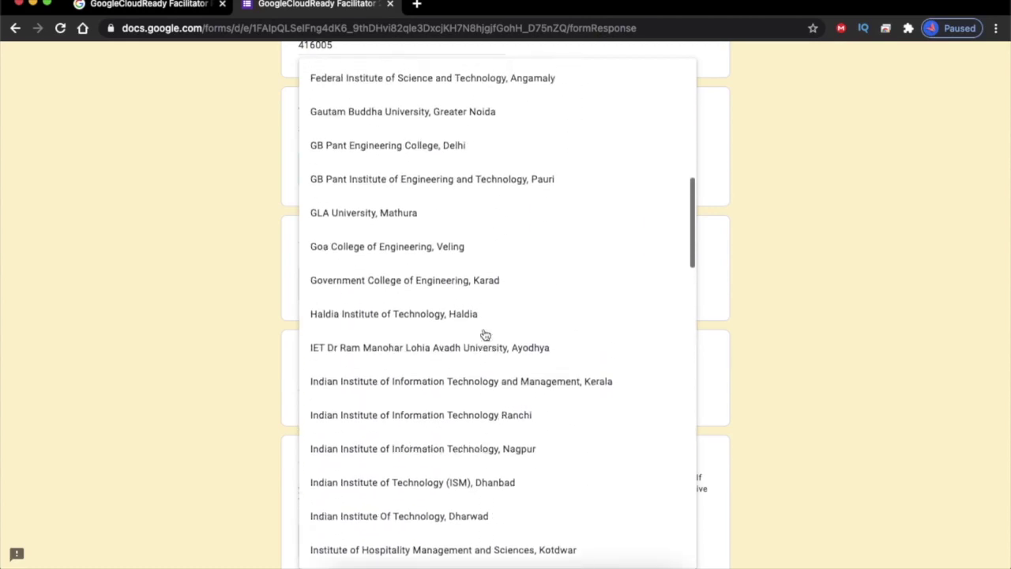
scroll(485, 335, "down", 20)
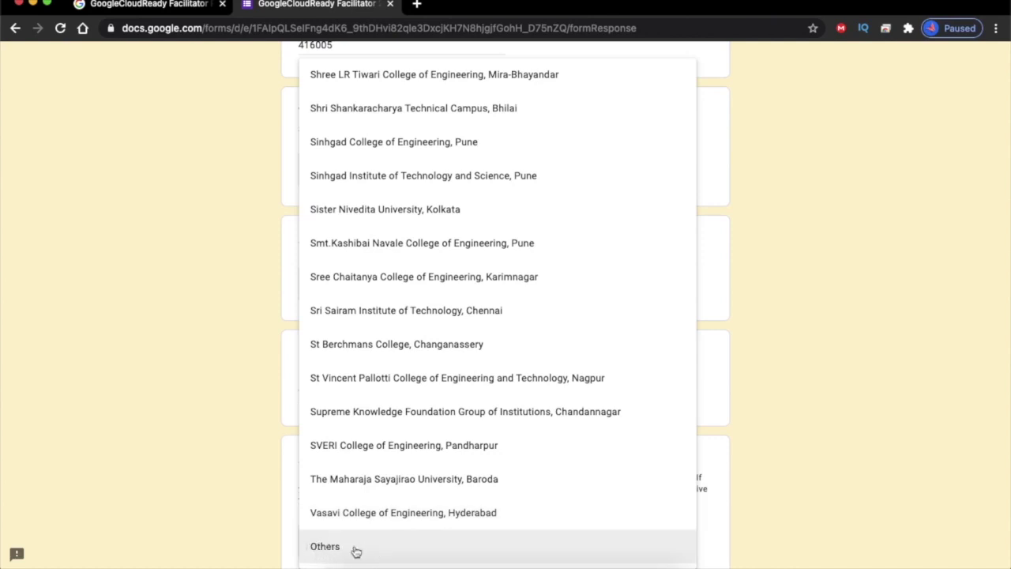
left_click(351, 550)
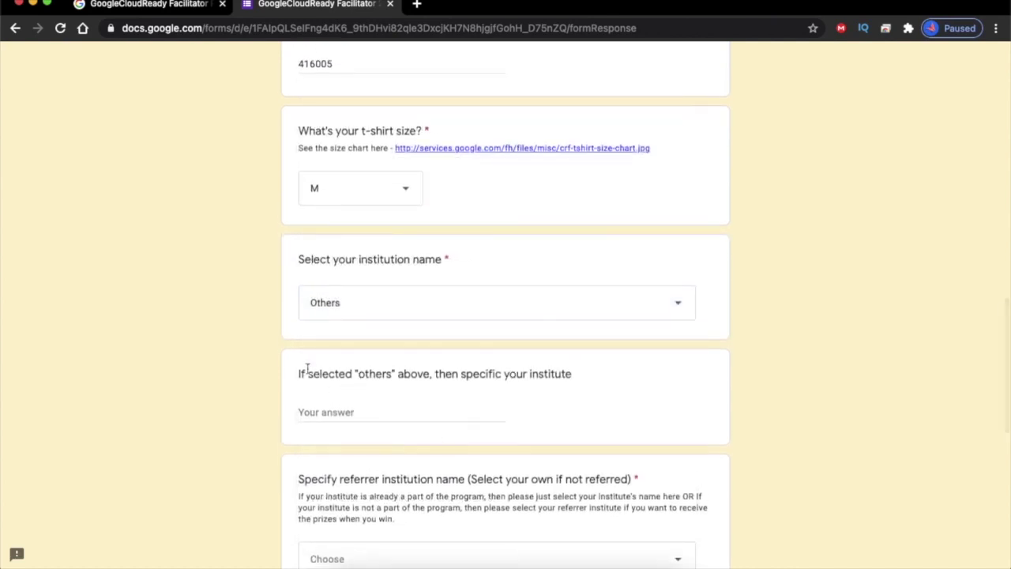
left_click(341, 405)
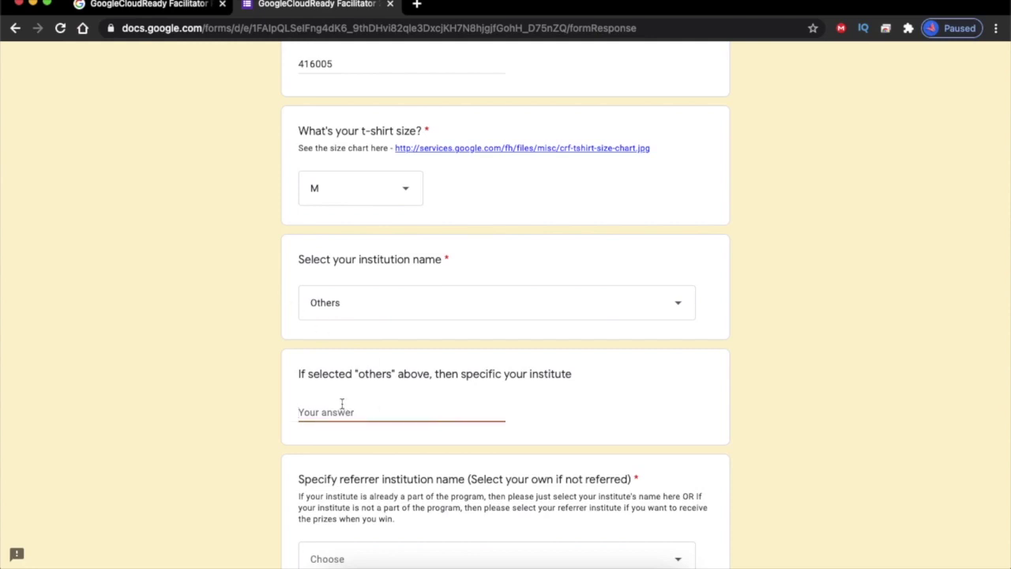
Step: Change the institution choice to KIT's College of Engineering, Kolhapur
left_click(514, 320)
scroll(557, 276, "up", 15)
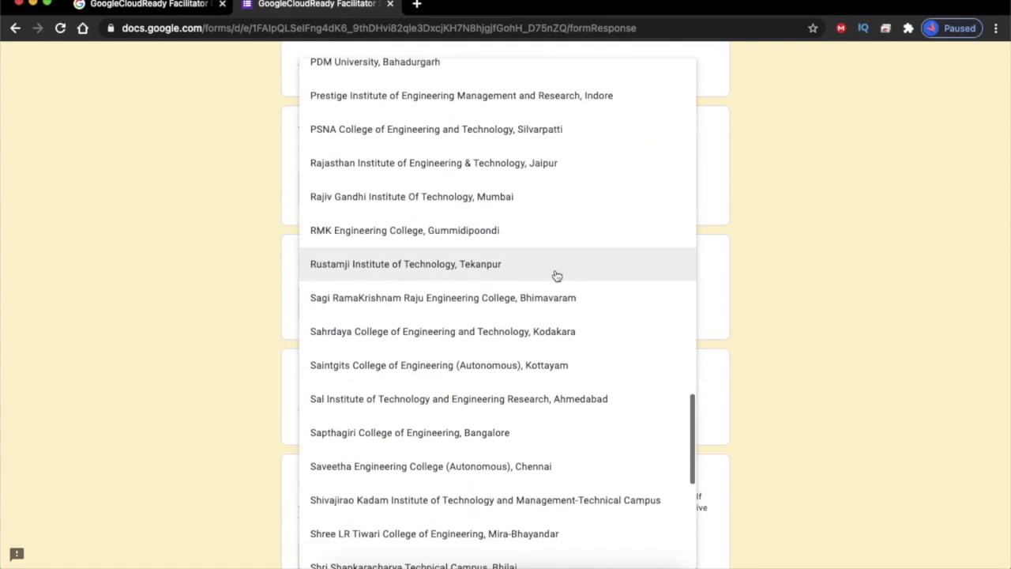
scroll(557, 276, "up", 1)
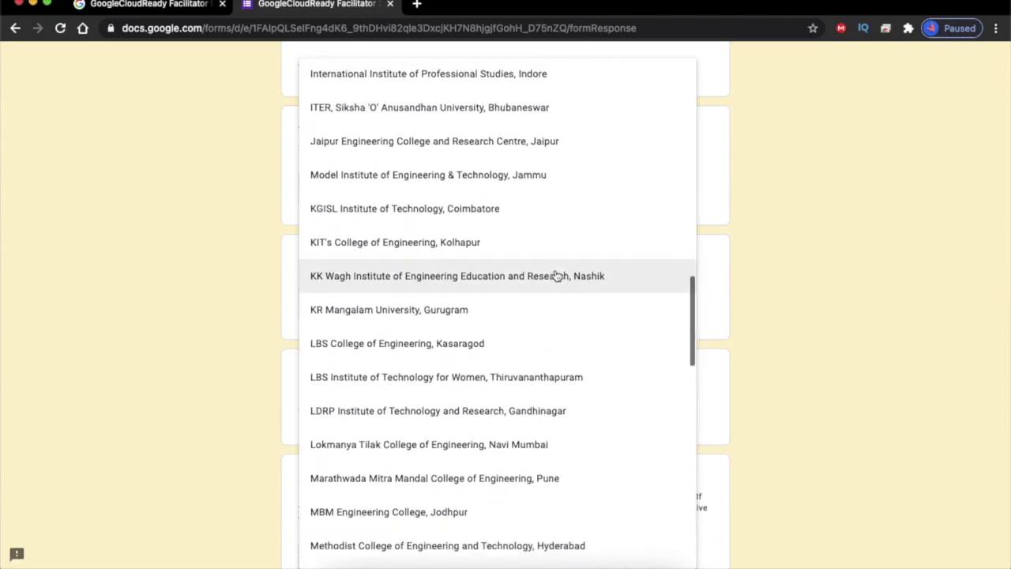
left_click(434, 246)
scroll(504, 329, "down", 2)
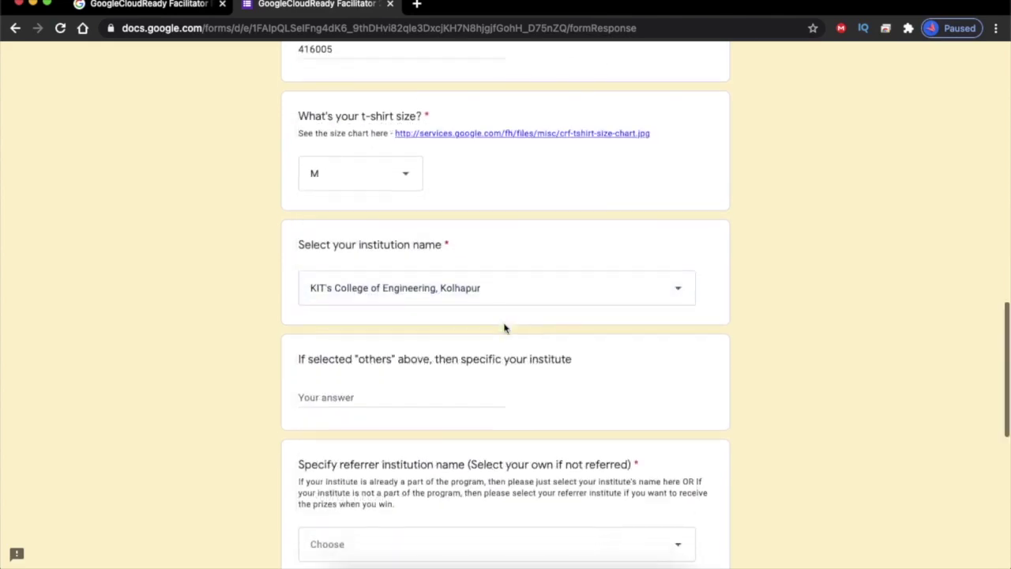
scroll(563, 266, "up", 1)
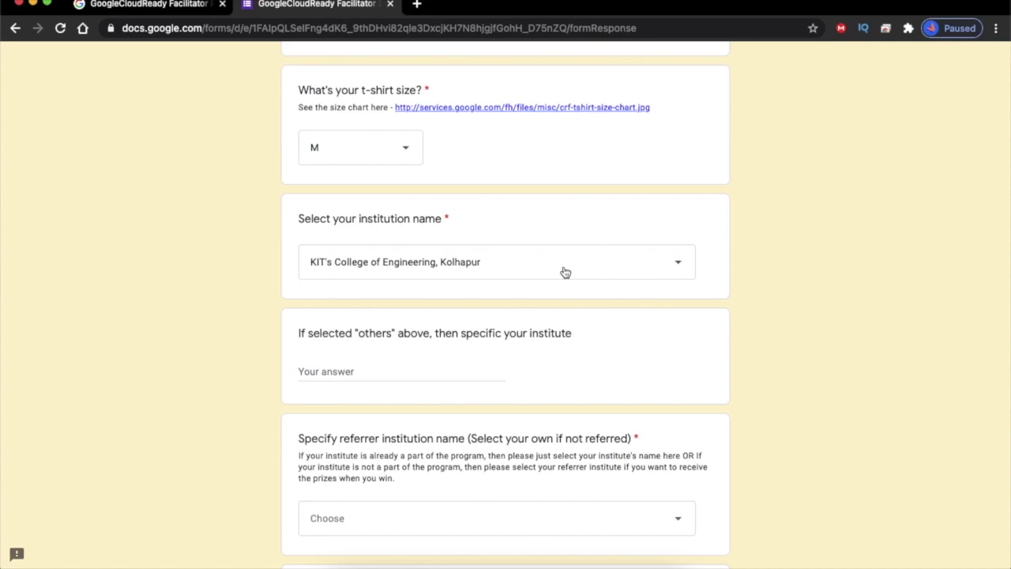
scroll(327, 386, "down", 1)
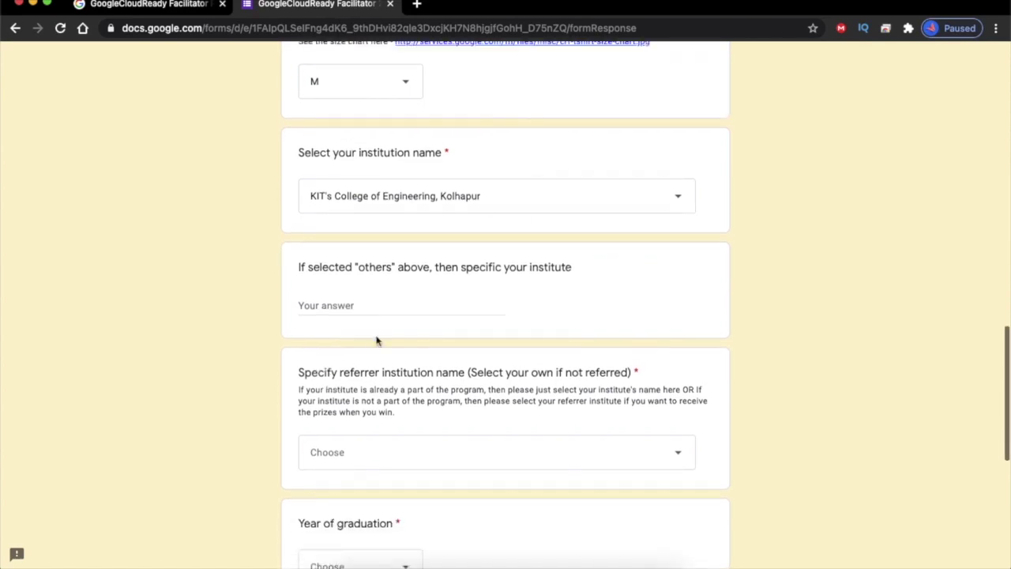
scroll(473, 326, "down", 2)
scroll(544, 335, "down", 1)
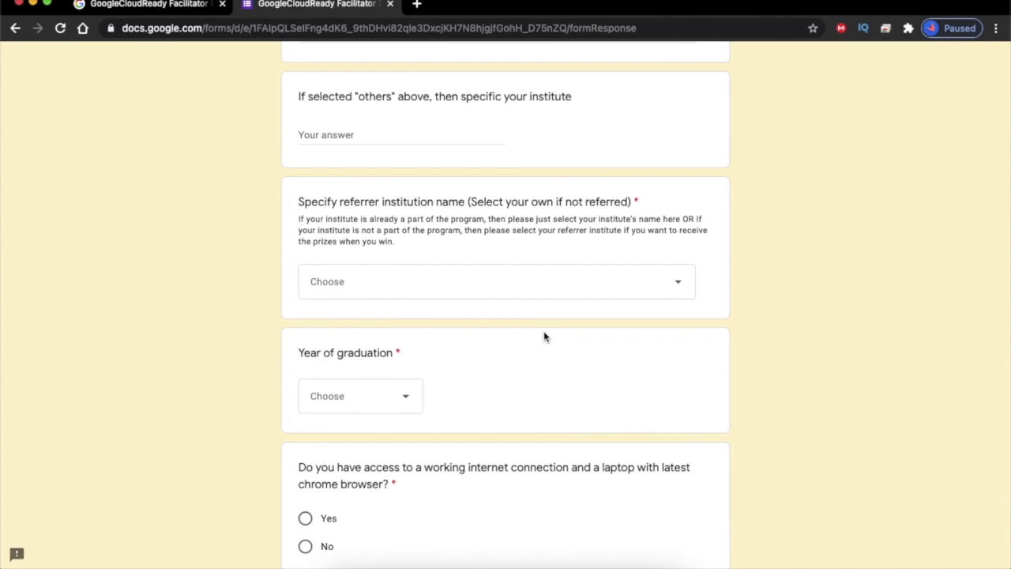
Step: Choose KIT's College of Engineering, Kolhapur from the referrer institution list
scroll(544, 336, "up", 2)
left_click(540, 379)
scroll(539, 386, "down", 10)
scroll(541, 387, "down", 5)
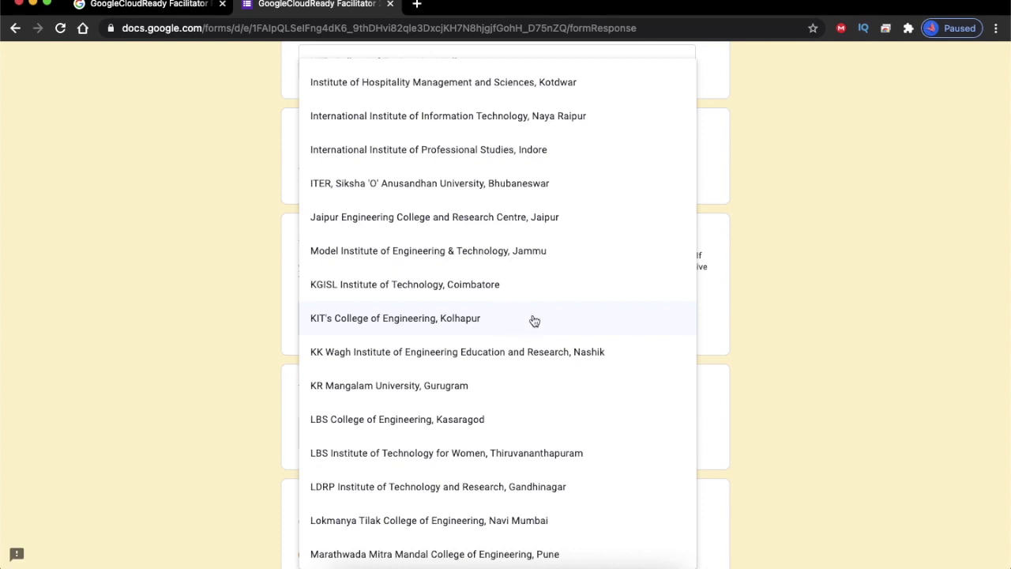
scroll(503, 323, "up", 1)
scroll(506, 323, "down", 1)
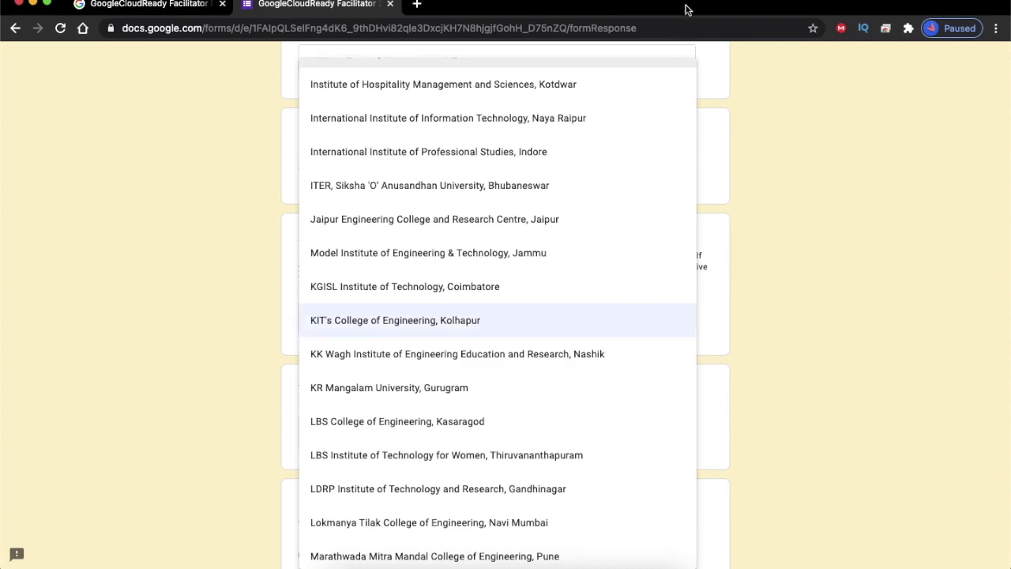
scroll(540, 387, "up", 7)
scroll(540, 387, "down", 3)
scroll(540, 387, "down", 4)
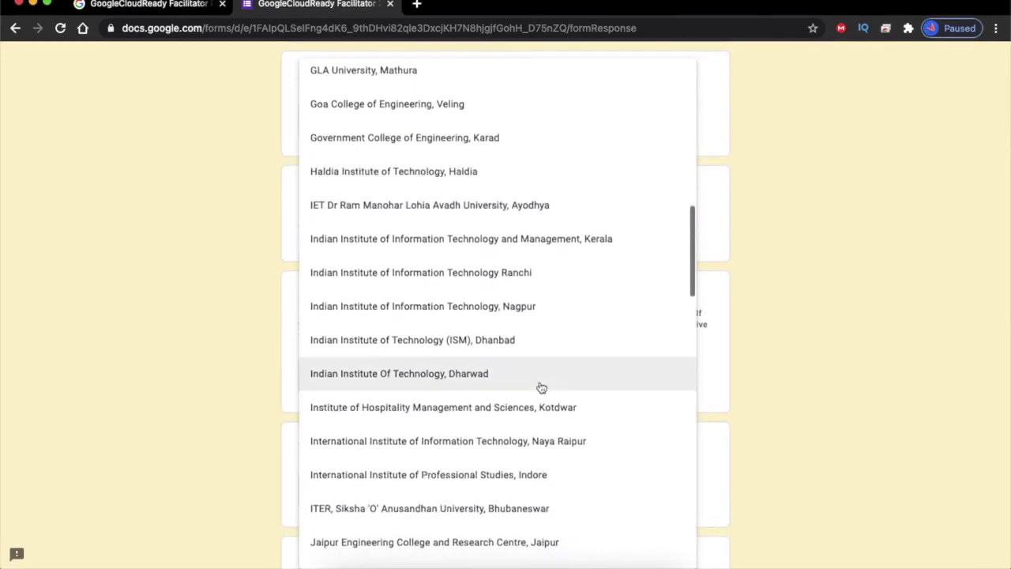
scroll(540, 386, "down", 1)
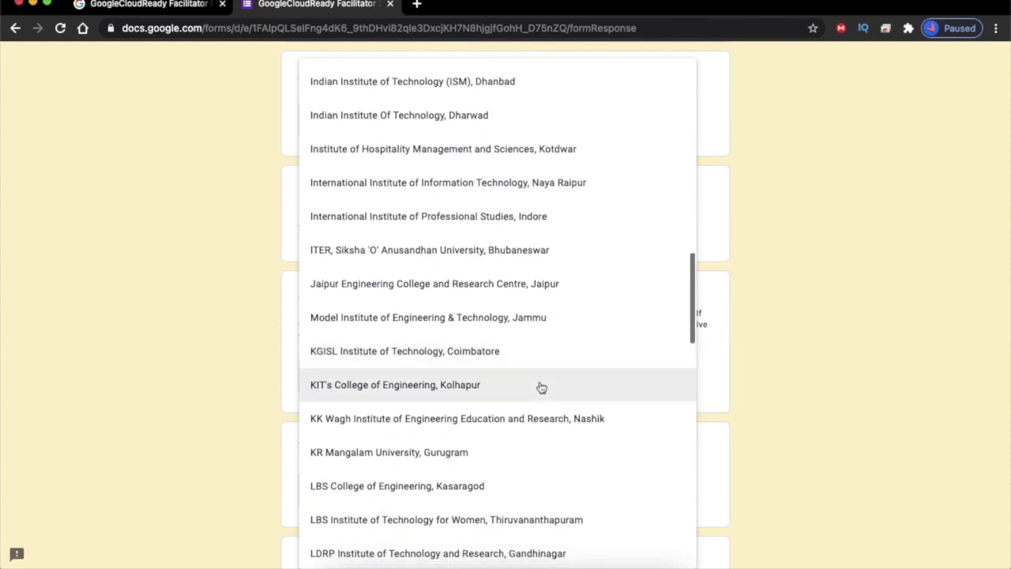
left_click(396, 399)
scroll(374, 397, "down", 2)
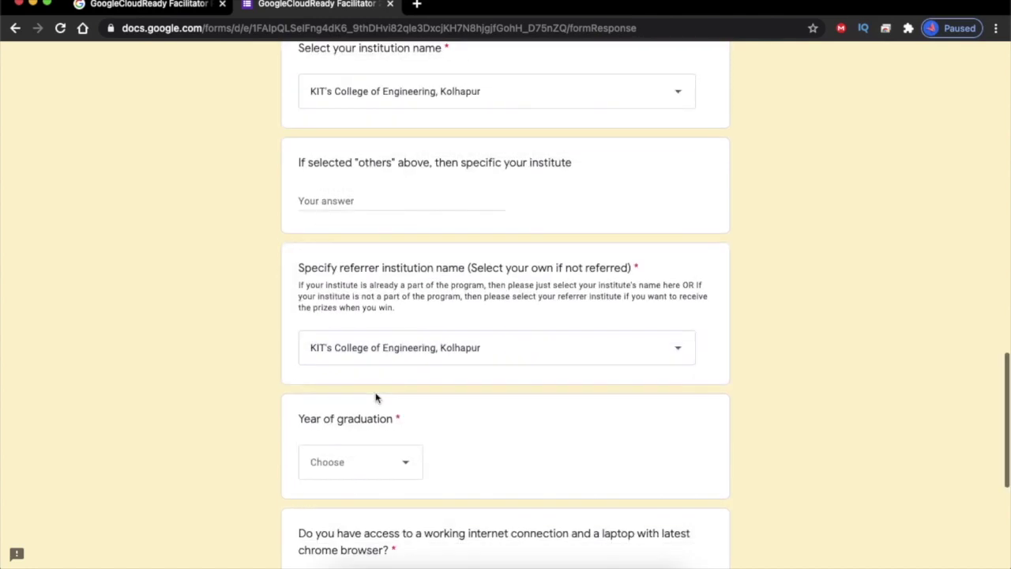
Step: Set the year of graduation to 2022
left_click(392, 397)
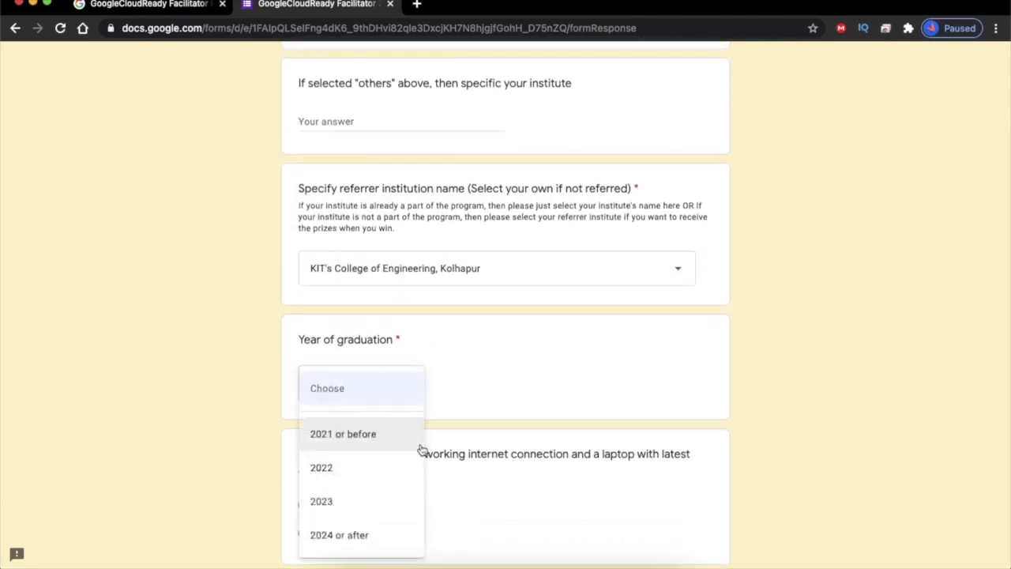
scroll(419, 449, "down", 1)
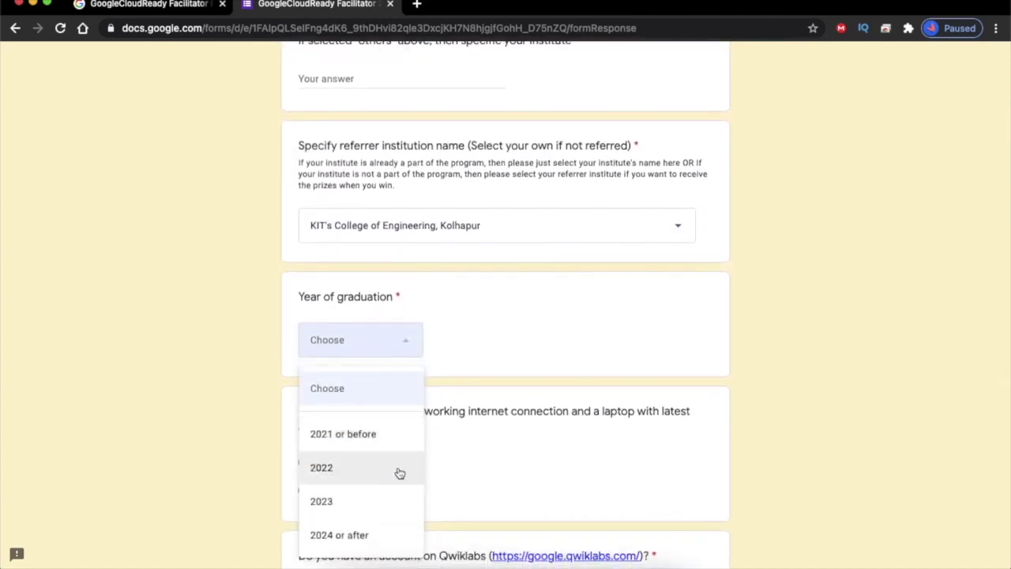
left_click(400, 472)
scroll(496, 442, "down", 3)
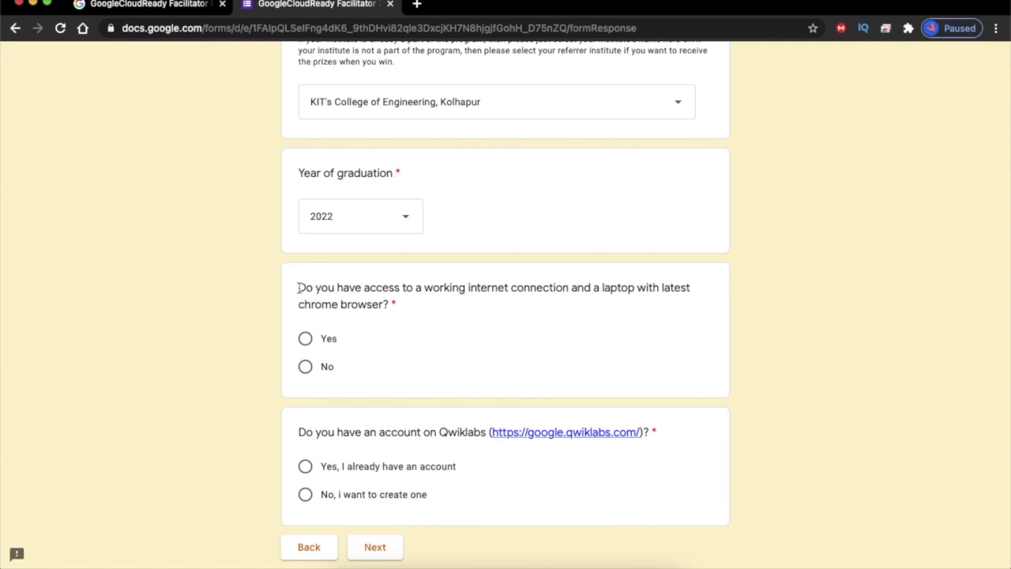
Step: Answer Yes for internet and laptop access and 'Yes, I already have an account' for Qwiklabs
left_click(306, 339)
scroll(406, 366, "down", 1)
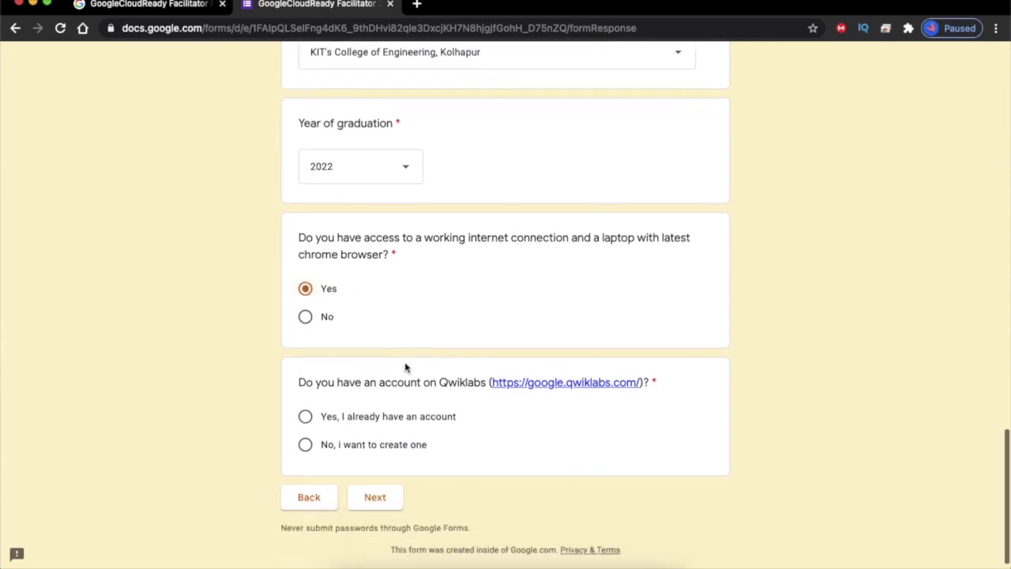
scroll(309, 381, "down", 1)
left_click(305, 381)
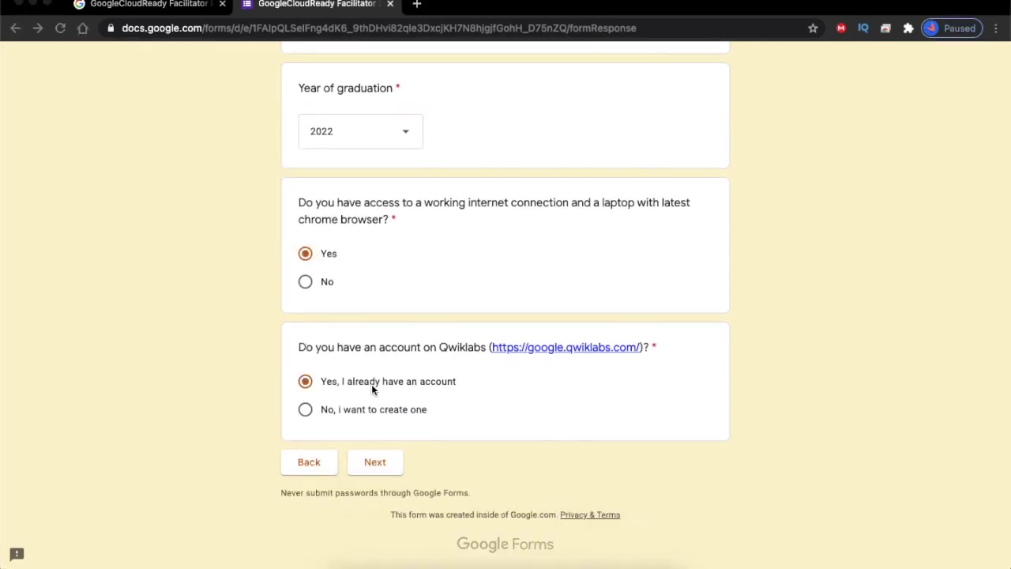
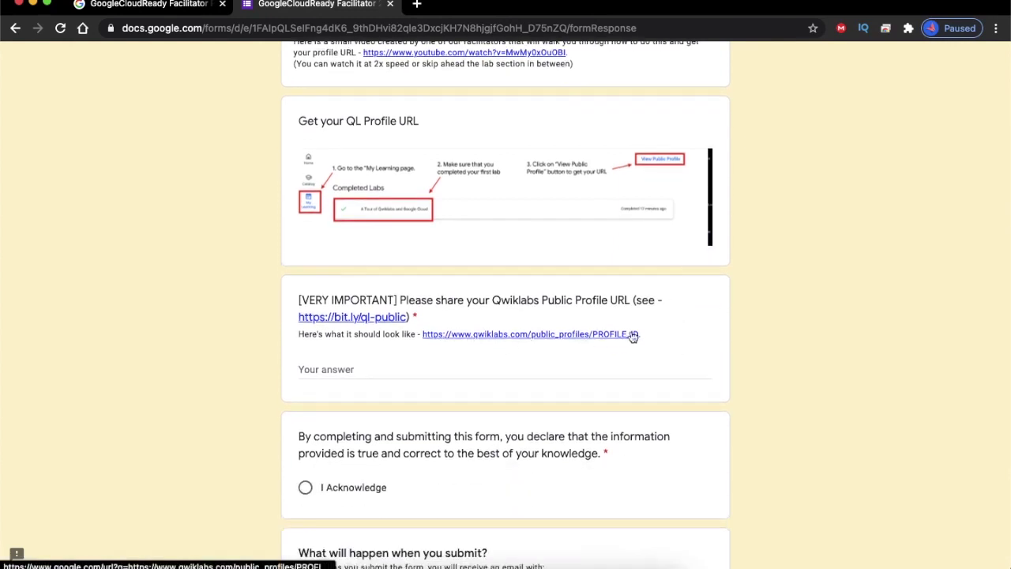
Step: Go back a section, answer 'No, I want to create one' for the Qwiklabs account, and continue
scroll(724, 367, "down", 4)
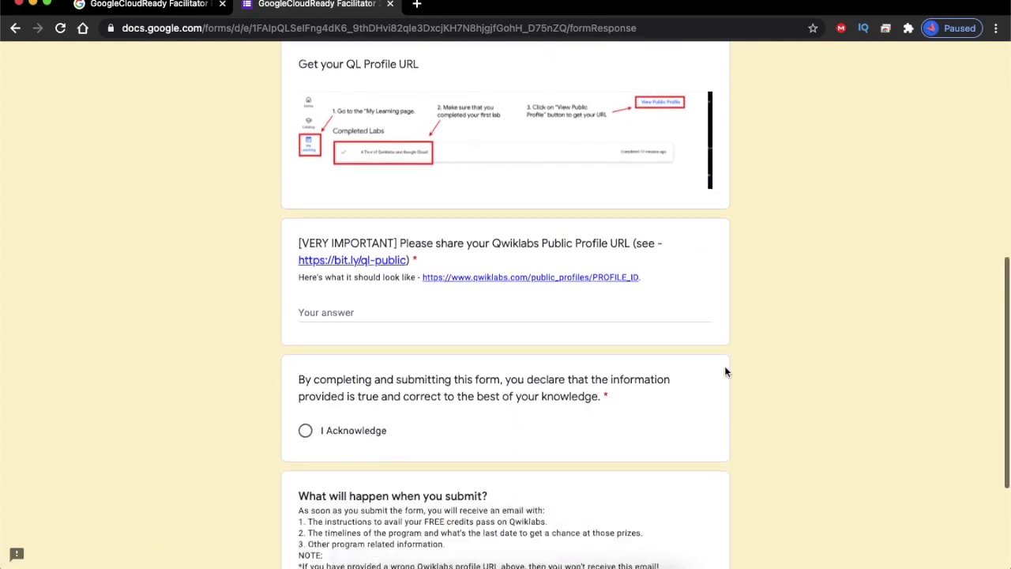
scroll(413, 361, "down", 2)
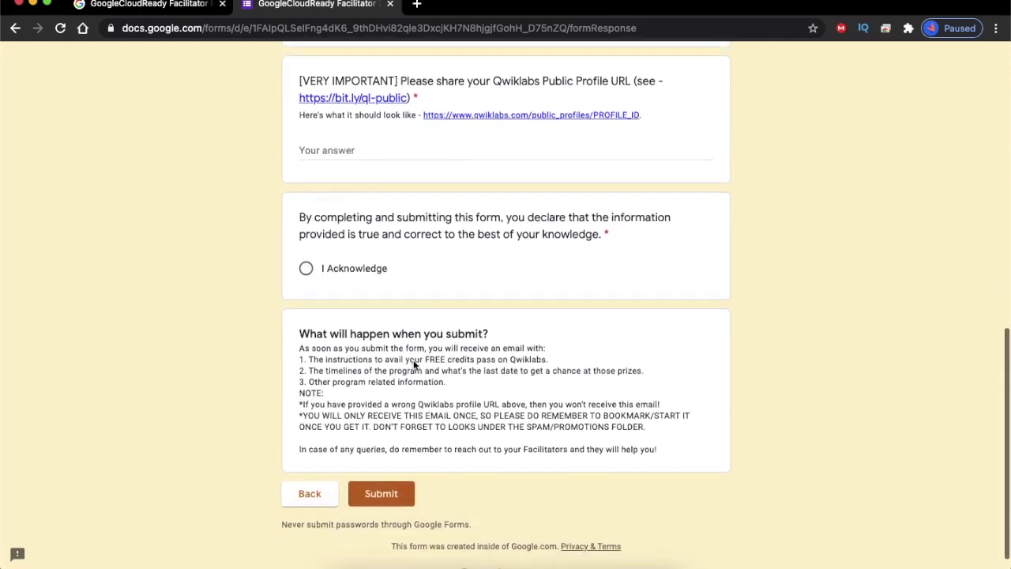
left_click(313, 474)
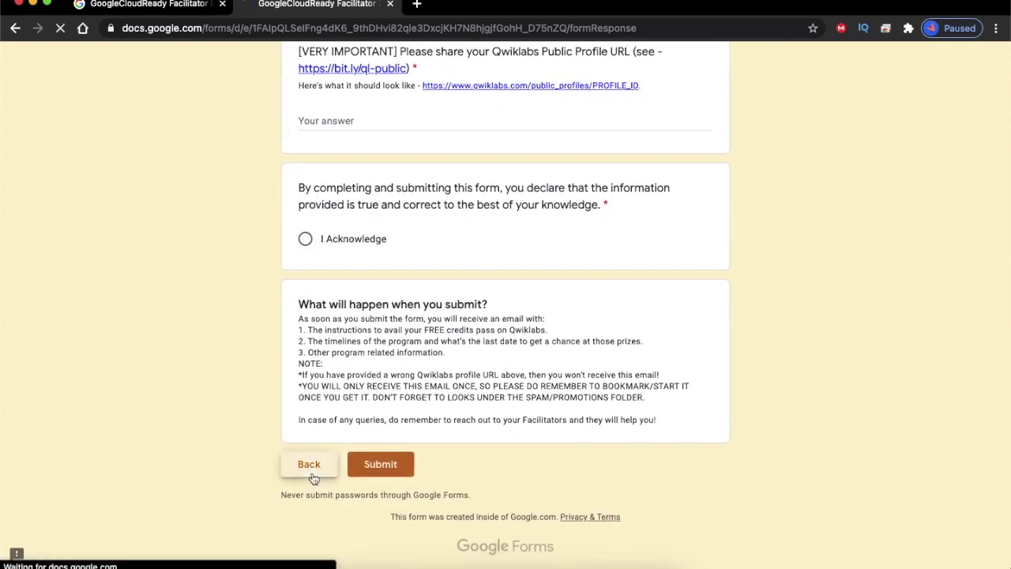
scroll(674, 525, "down", 20)
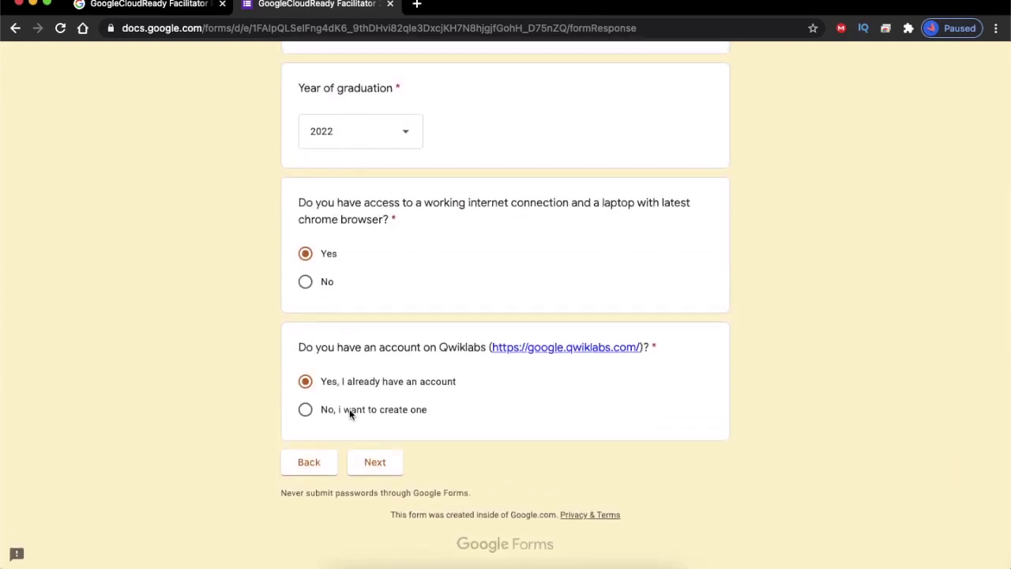
left_click(339, 408)
left_click(375, 463)
scroll(908, 434, "down", 2)
scroll(909, 437, "down", 1)
scroll(909, 437, "down", 1)
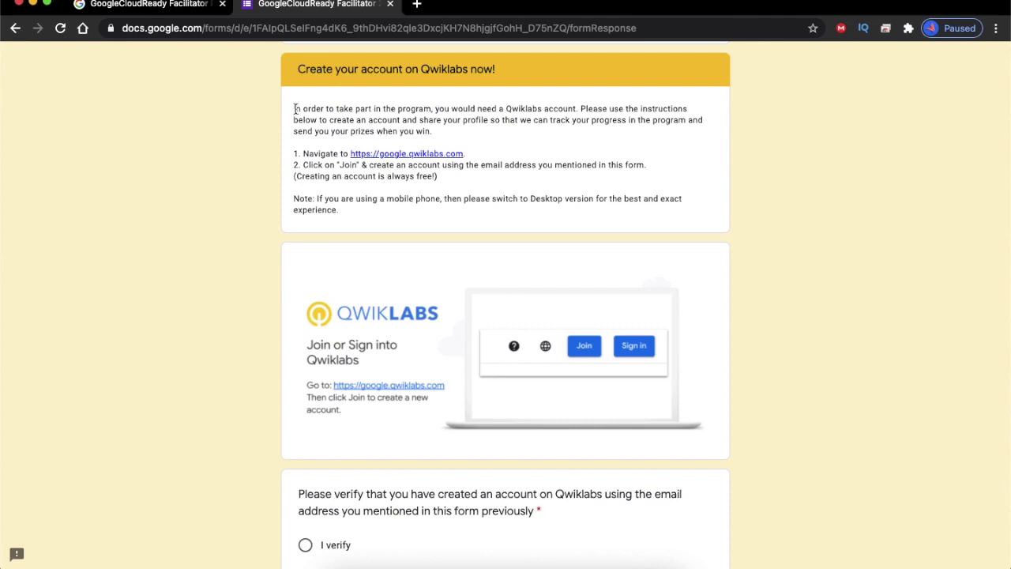
scroll(386, 183, "down", 2)
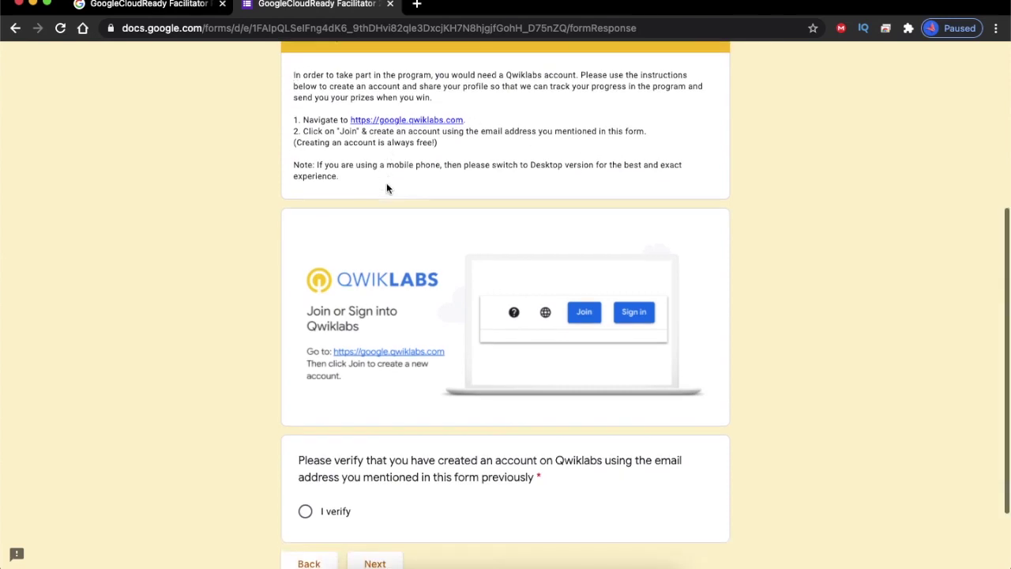
scroll(453, 311, "down", 2)
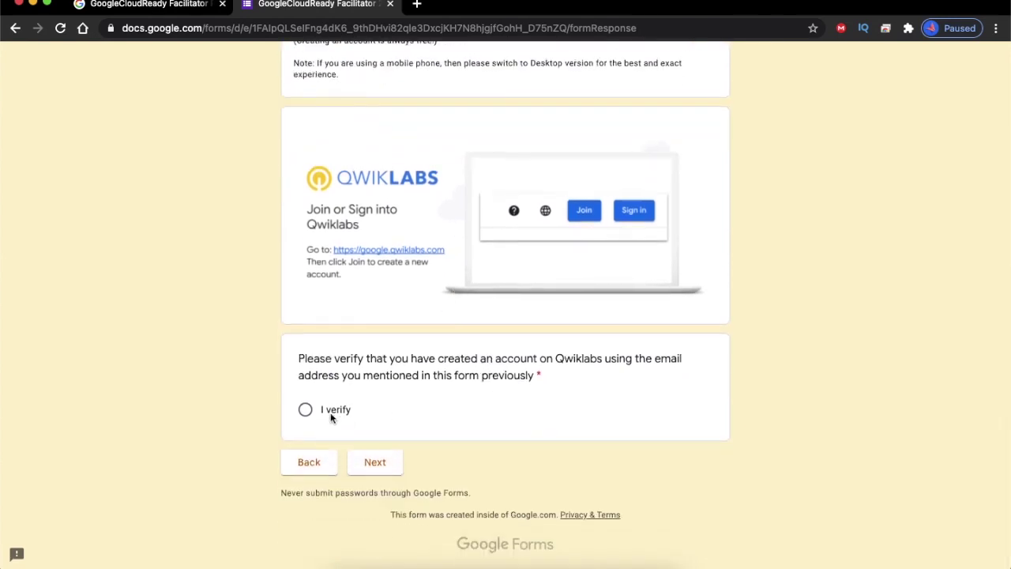
scroll(742, 233, "up", 4)
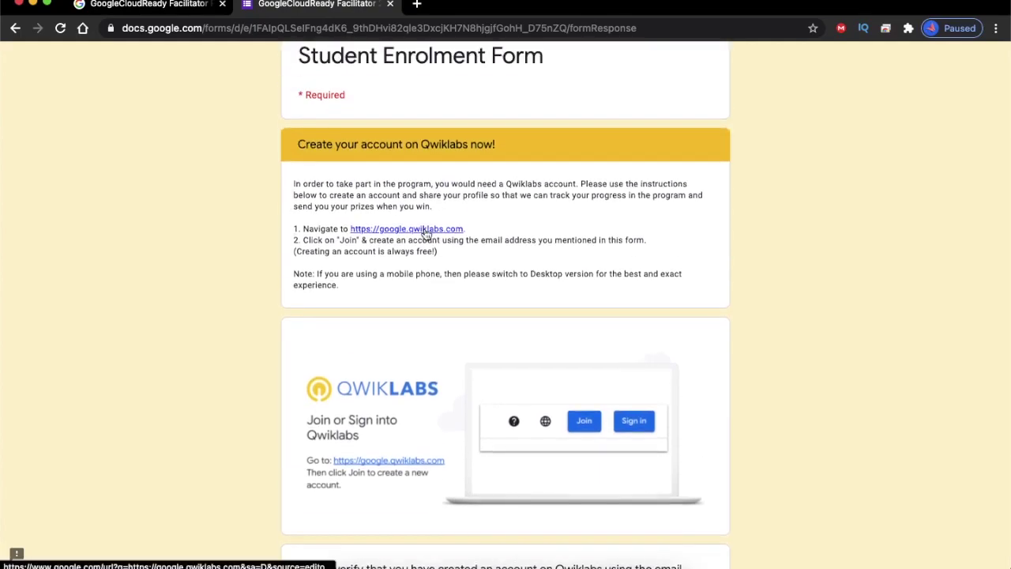
Step: Join google.qwiklabs.com with Sign in with Google and accept the Terms of Service
left_click(424, 231)
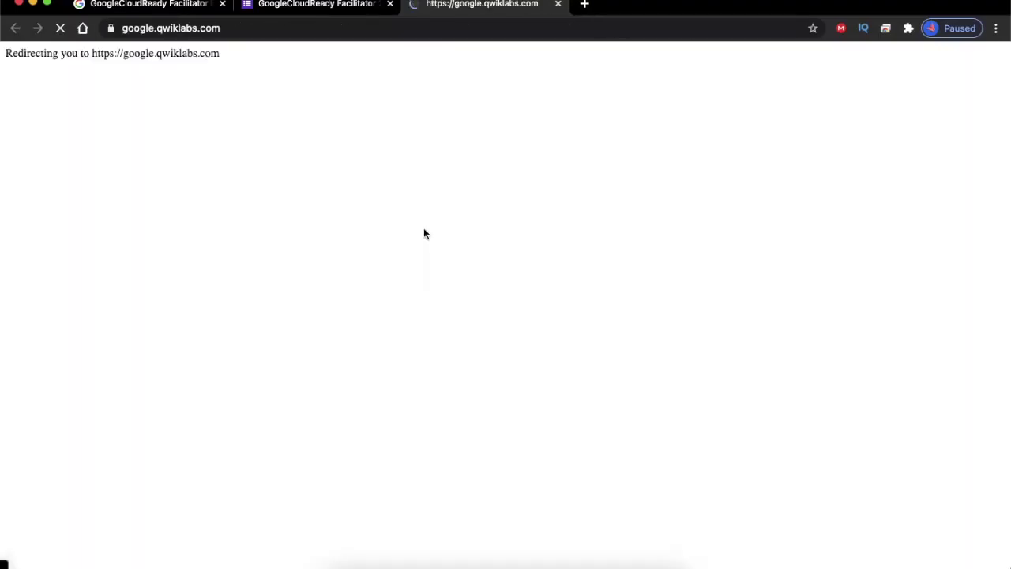
scroll(435, 289, "down", 1)
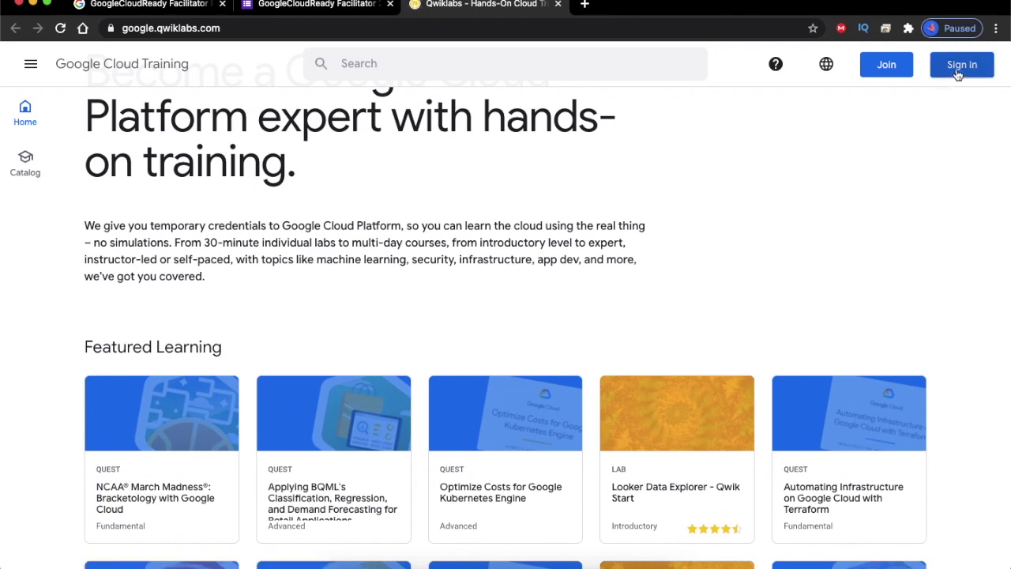
left_click(895, 70)
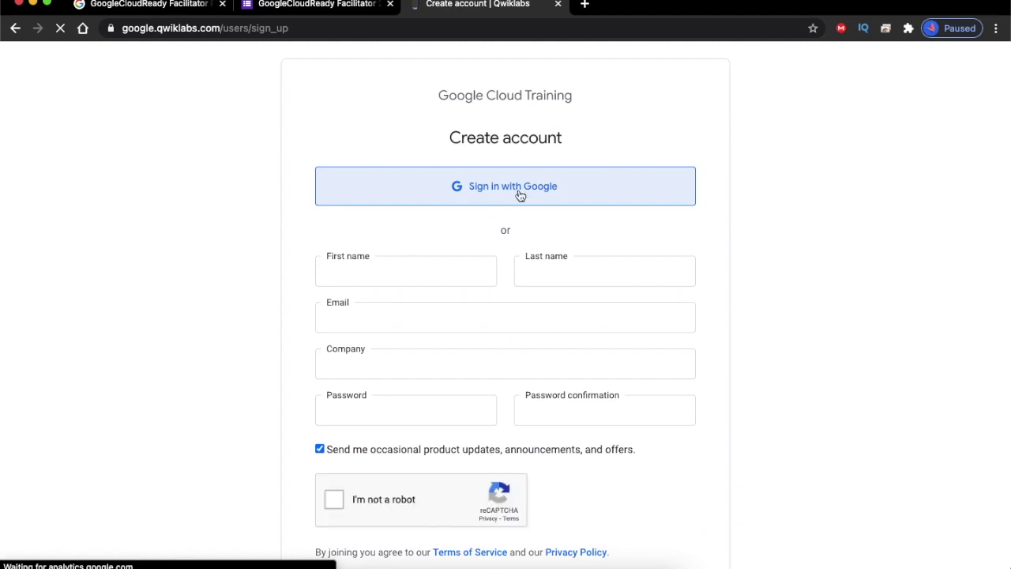
left_click(518, 190)
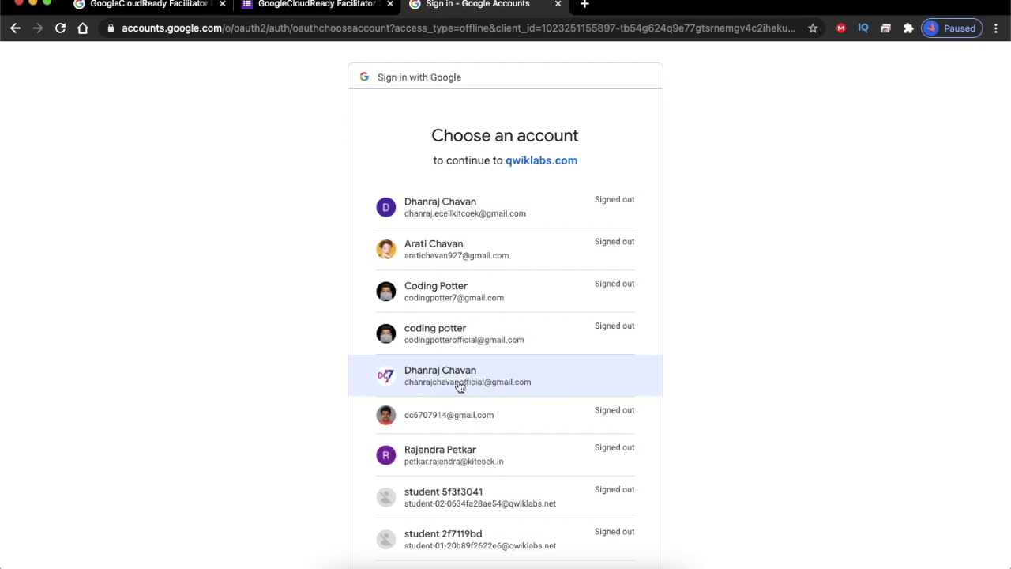
left_click(460, 386)
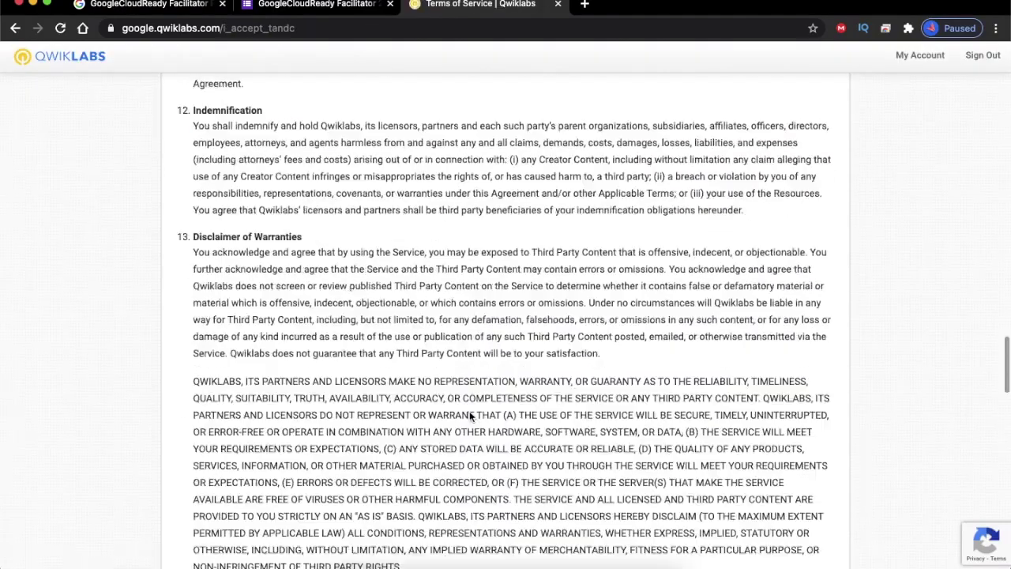
scroll(469, 411, "down", 10)
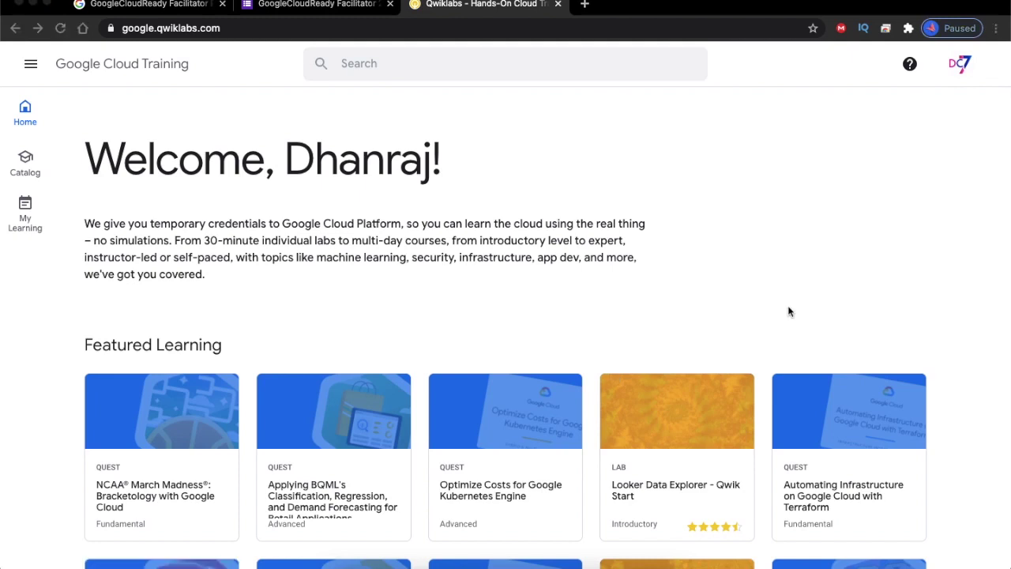
scroll(785, 312, "down", 1)
scroll(784, 312, "up", 1)
Step: Tick 'I verify' in the form, proceed to last steps, and open the catalog_lab/1281 lab link
left_click(338, 6)
scroll(973, 551, "down", 4)
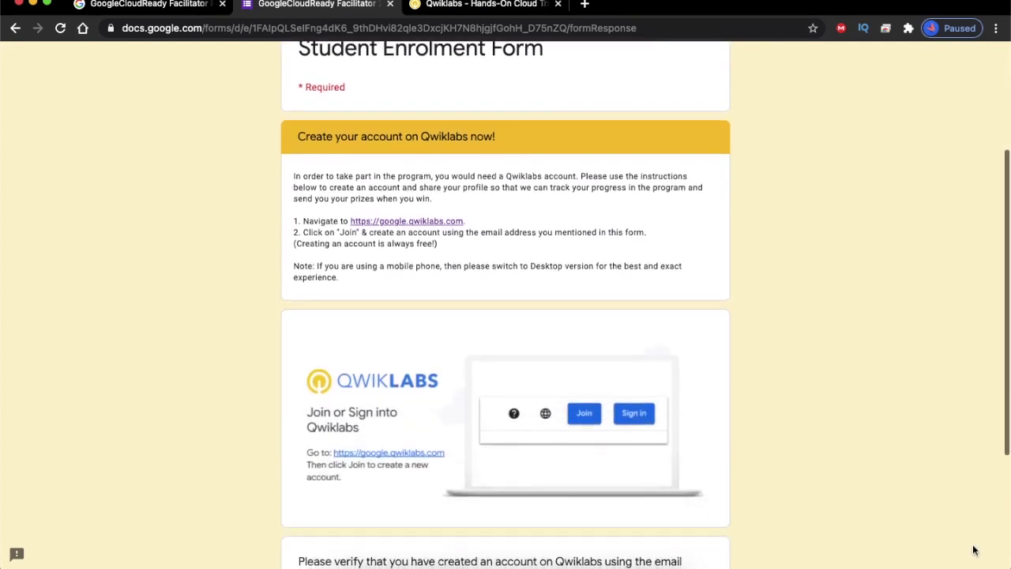
scroll(974, 551, "down", 5)
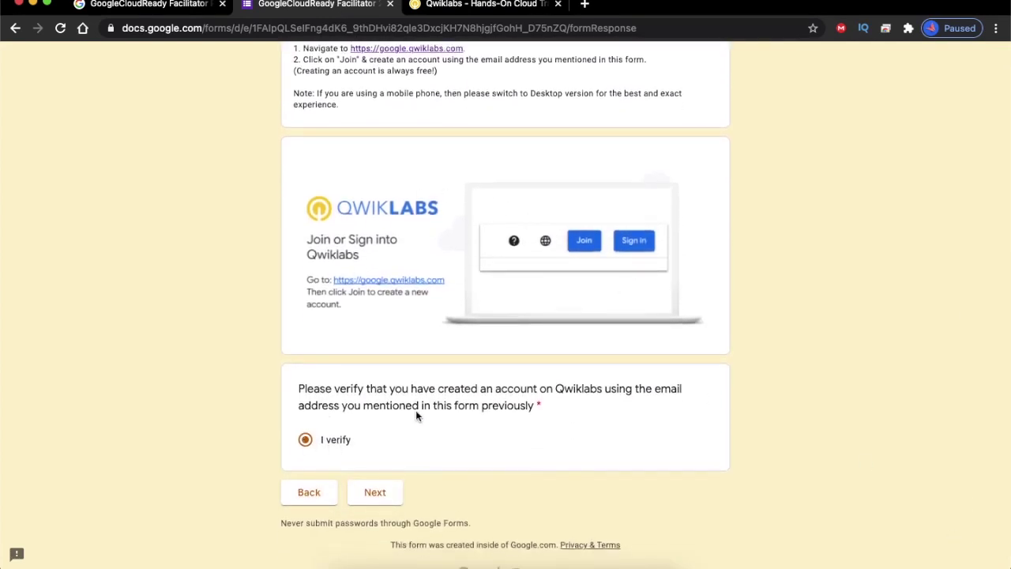
left_click(378, 490)
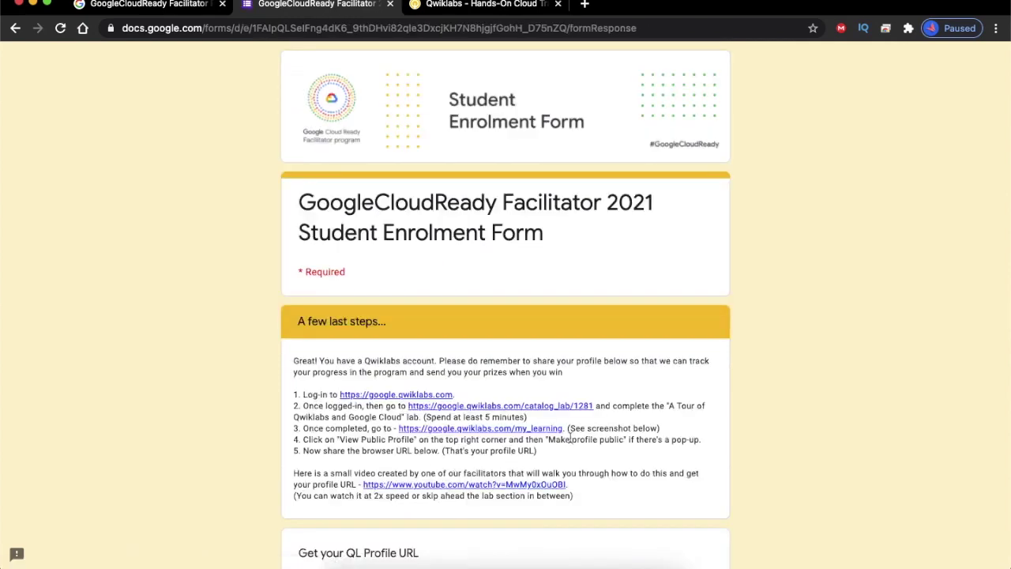
scroll(569, 435, "down", 2)
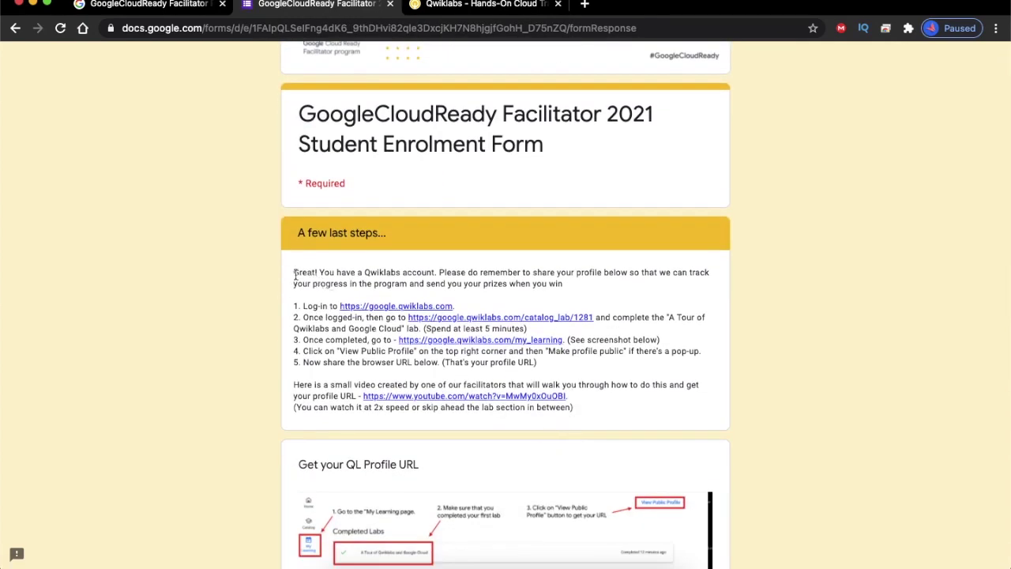
scroll(630, 353, "down", 2)
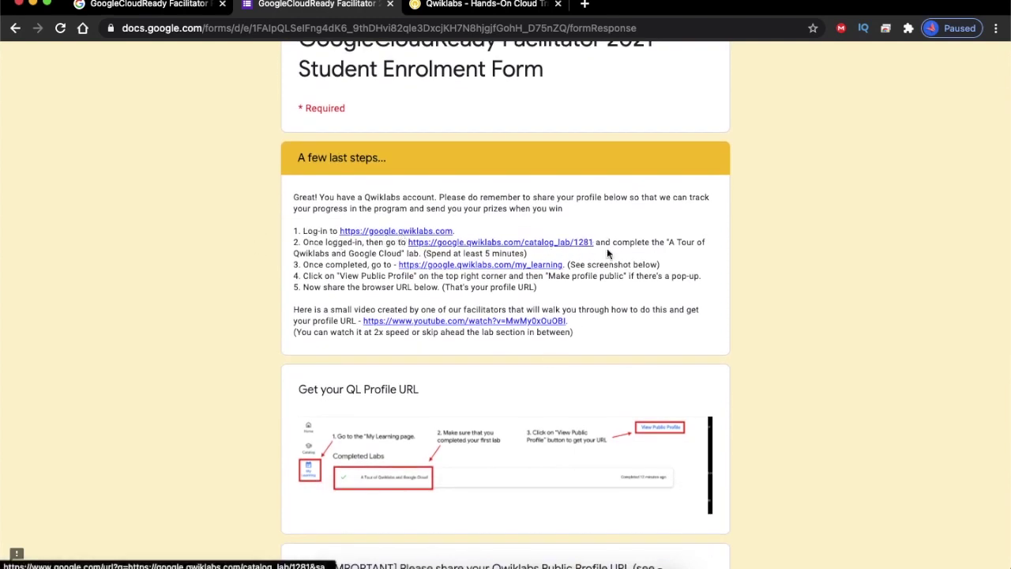
left_click(484, 247)
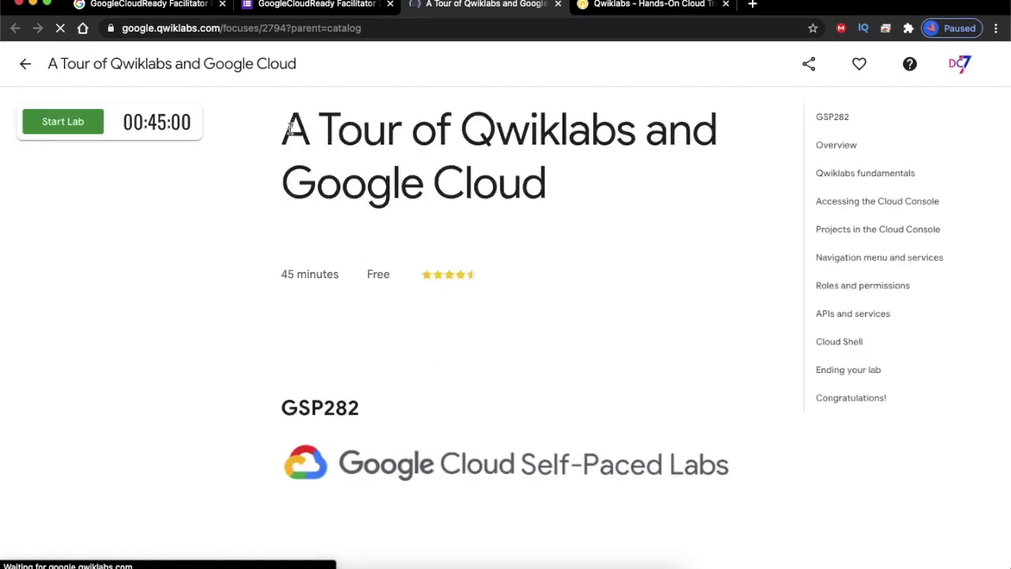
Step: Start the Tour lab and pass the reCAPTCHA so the countdown and lab credentials appear
scroll(575, 293, "down", 3)
scroll(257, 199, "up", 3)
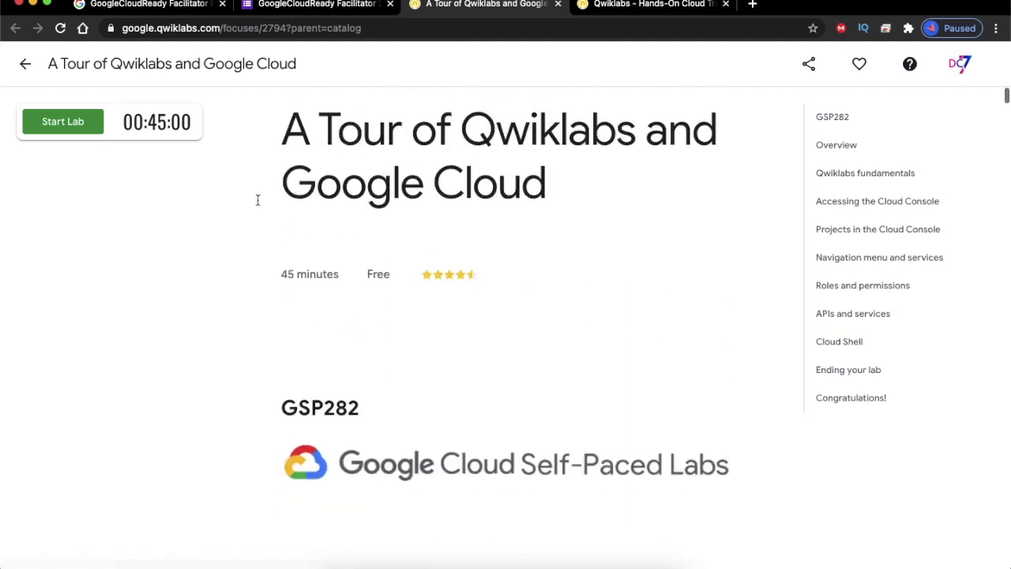
left_click(46, 125)
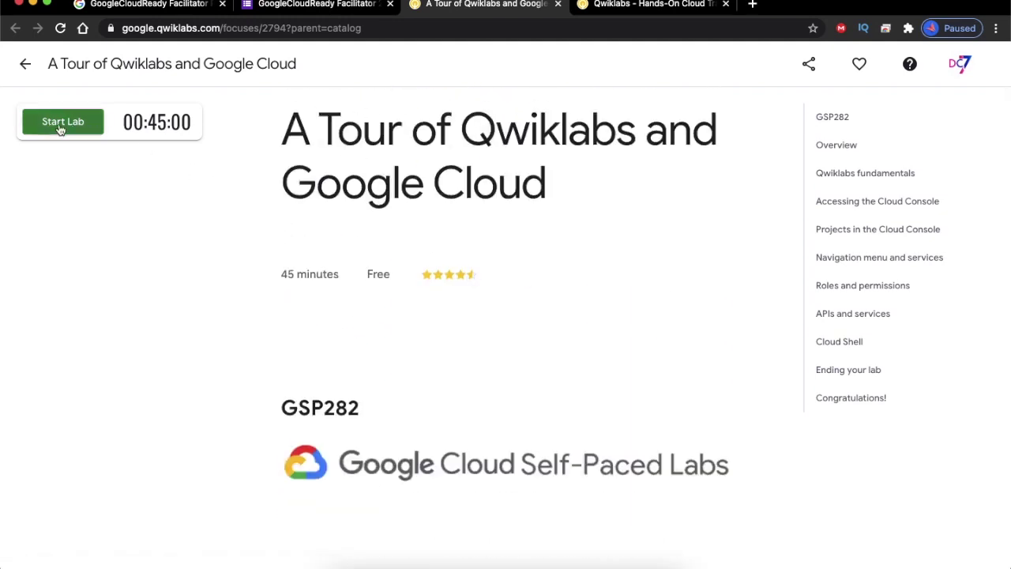
left_click(38, 163)
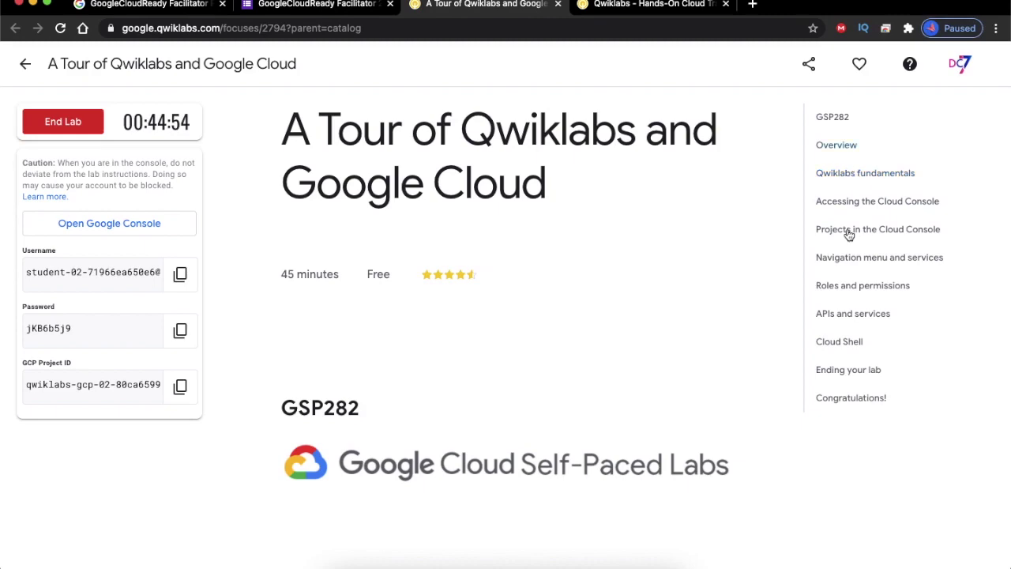
scroll(672, 446, "down", 5)
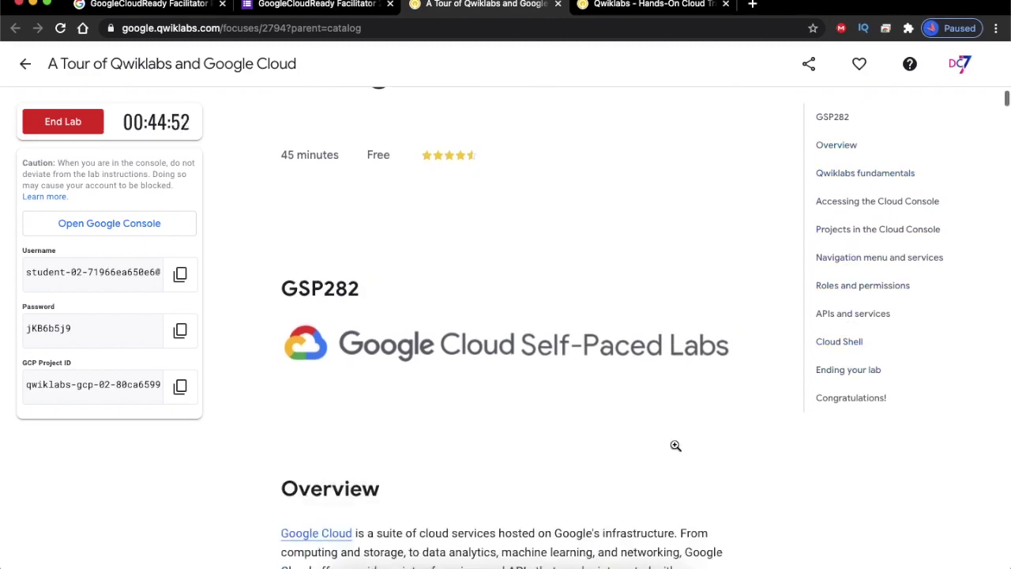
scroll(675, 448, "down", 6)
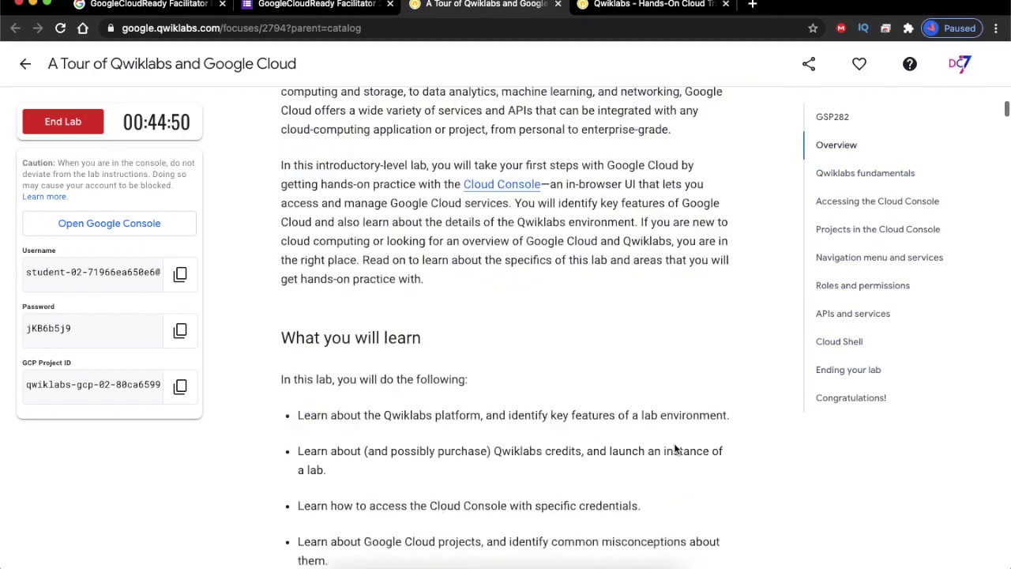
scroll(675, 448, "down", 5)
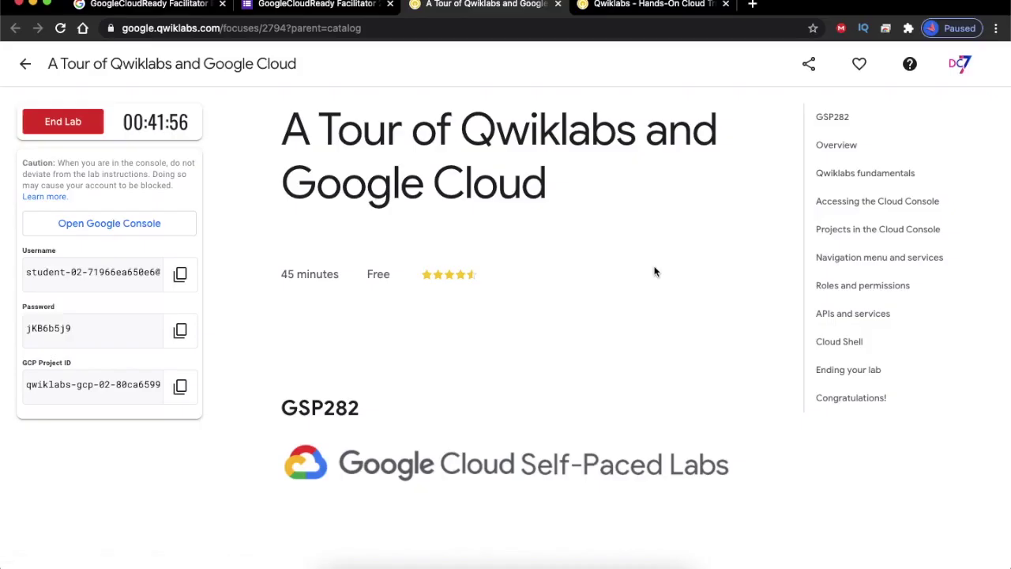
Step: End the Tour lab, confirm it, and submit a four-star rating
left_click(61, 125)
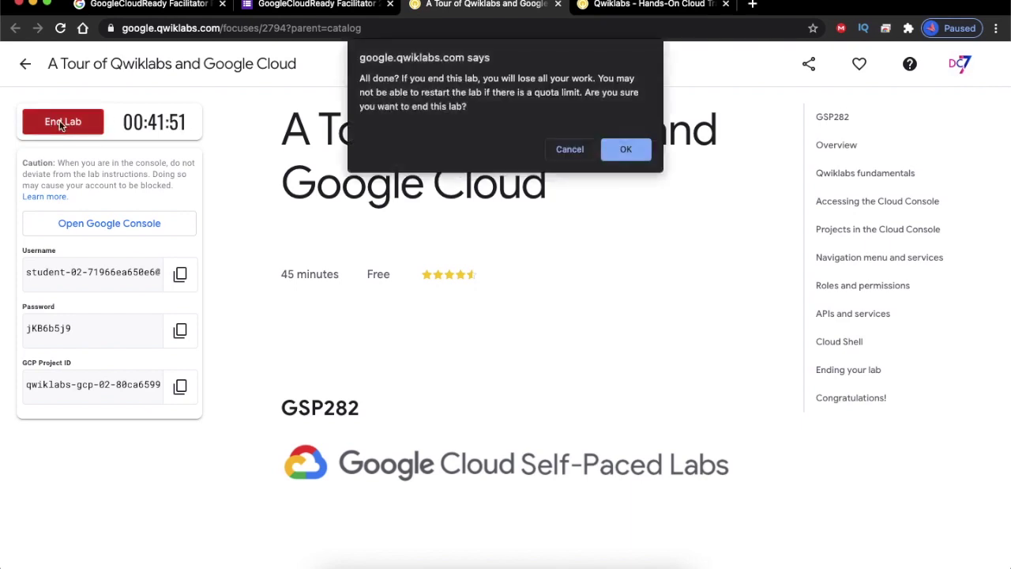
left_click(626, 149)
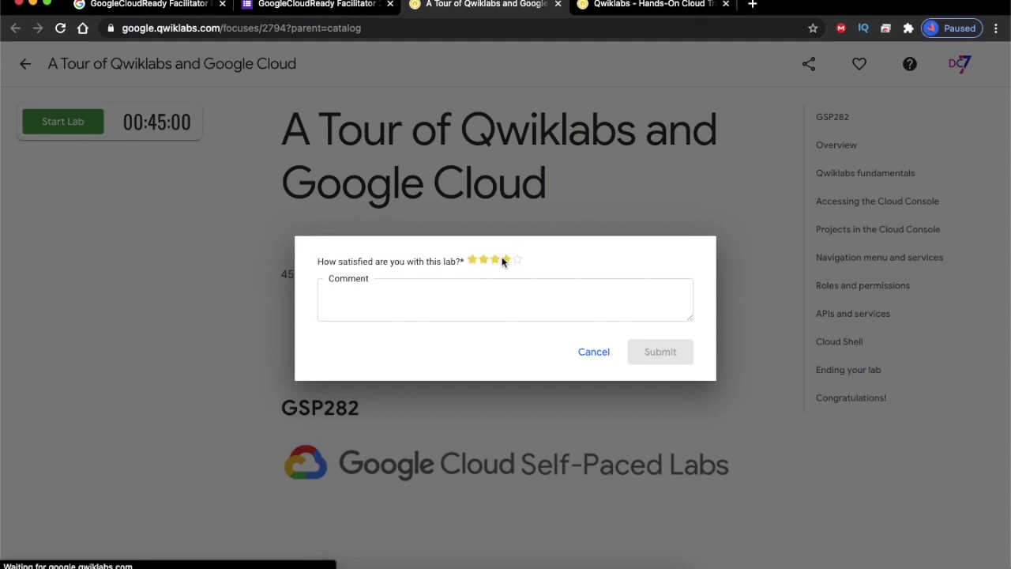
left_click(504, 260)
left_click(644, 357)
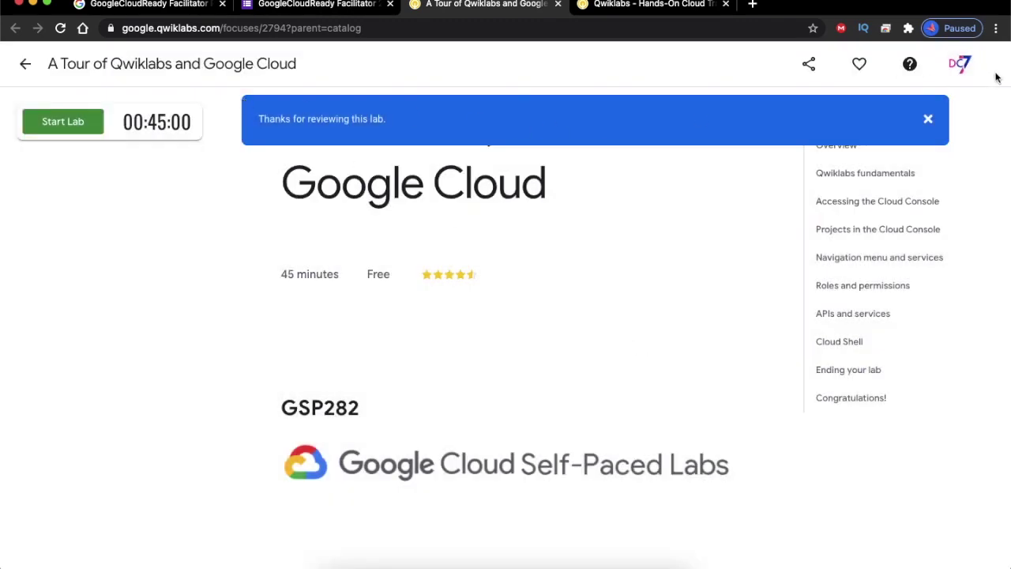
left_click(927, 120)
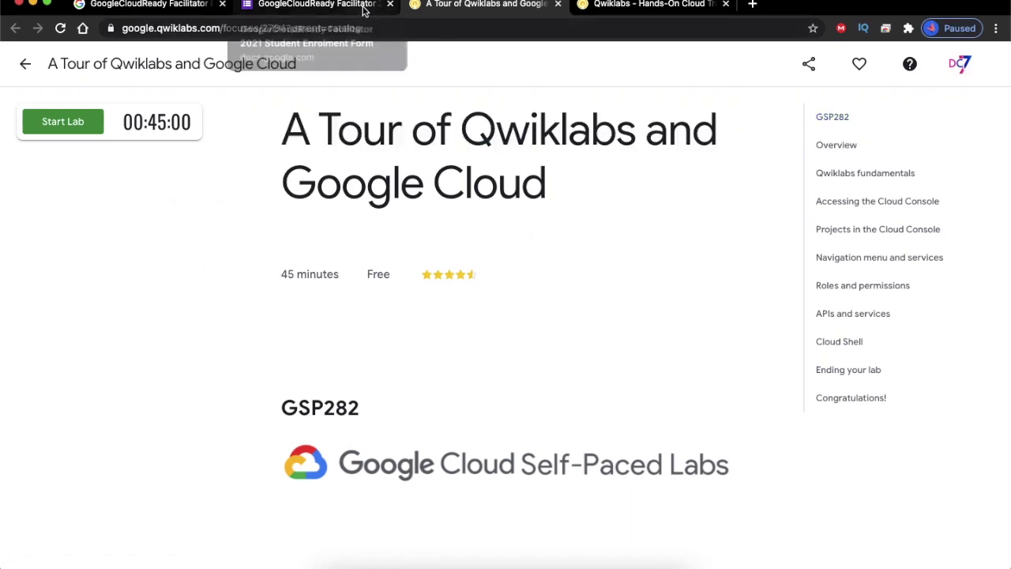
Step: Make the learner profile public from My Learning and copy its public profile URL
left_click(680, 6)
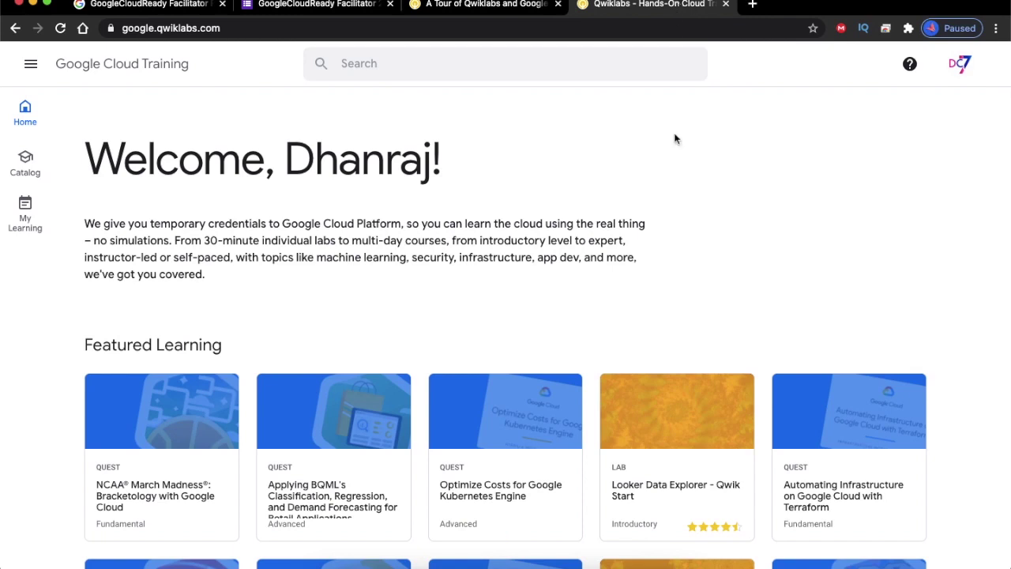
left_click(26, 209)
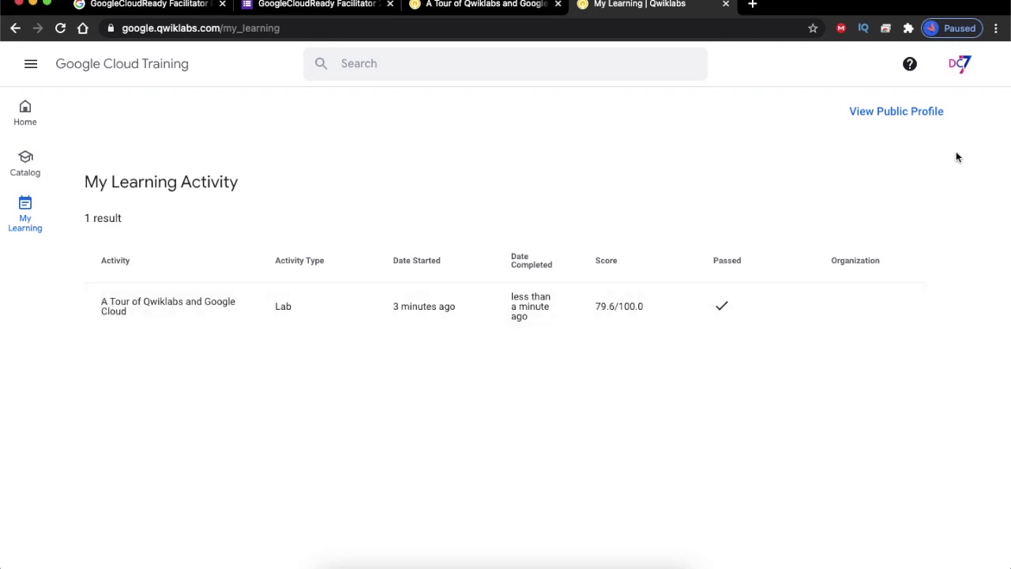
left_click(906, 117)
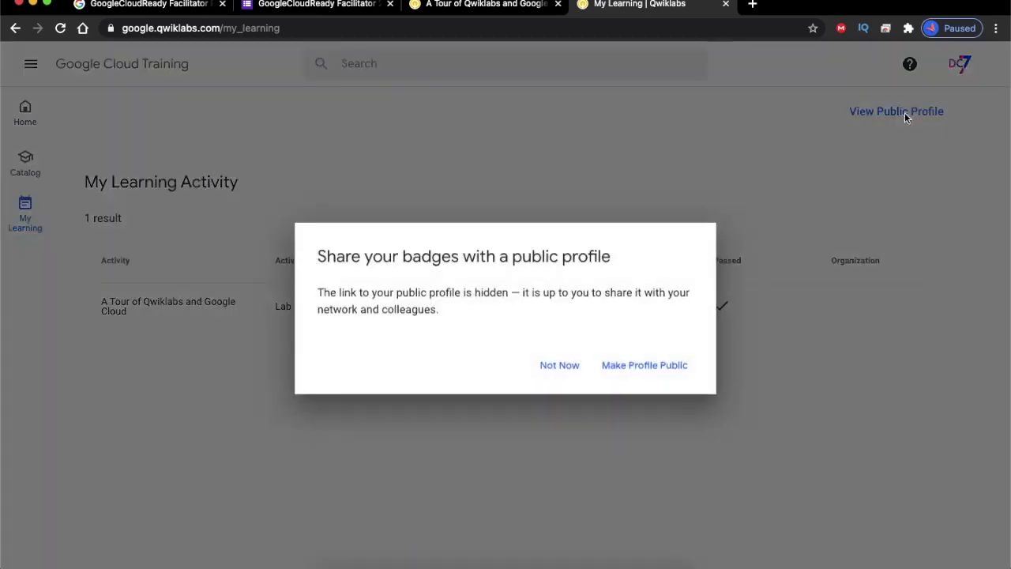
left_click(646, 367)
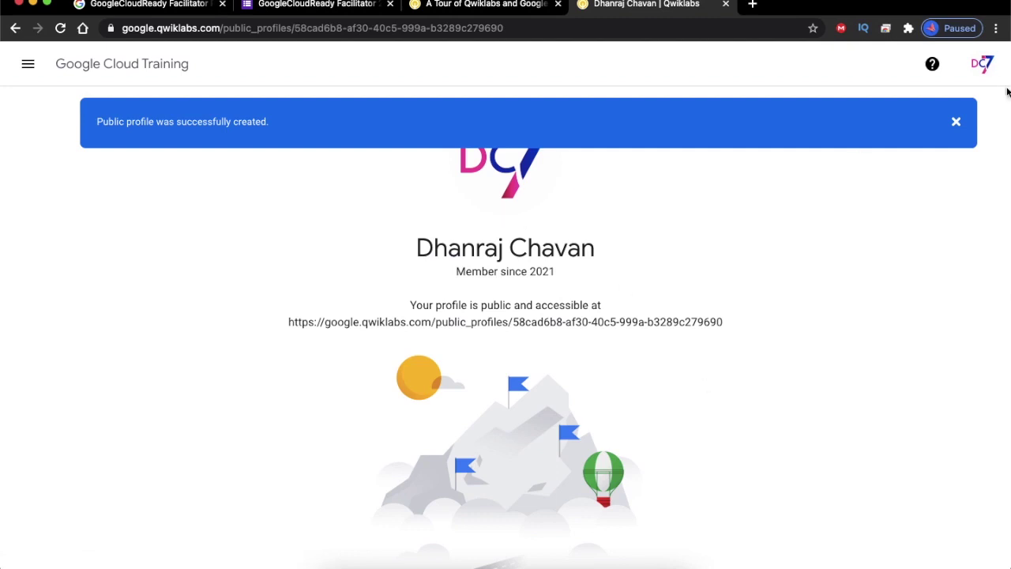
left_click(956, 121)
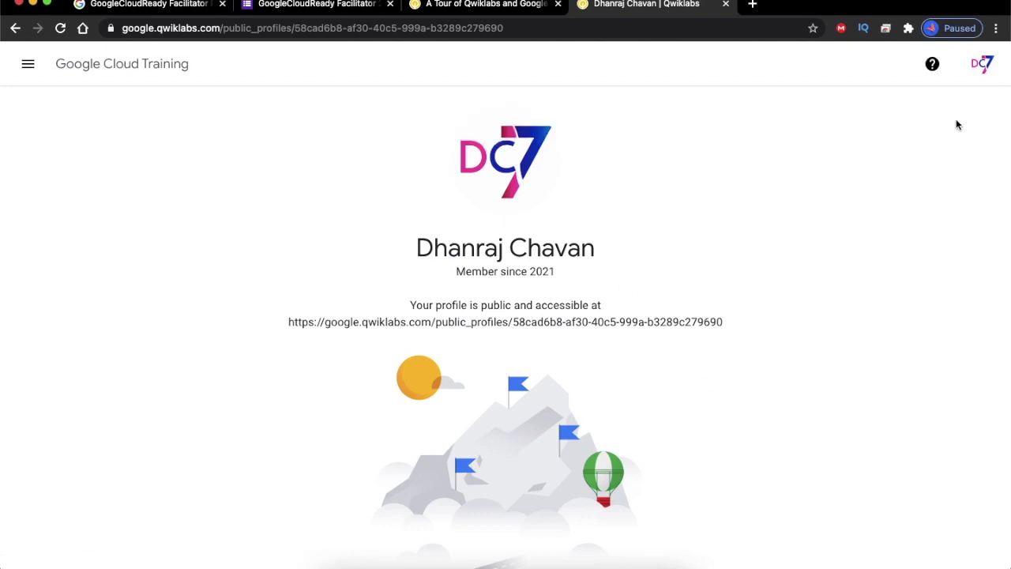
triple_click(722, 323)
key("super+c")
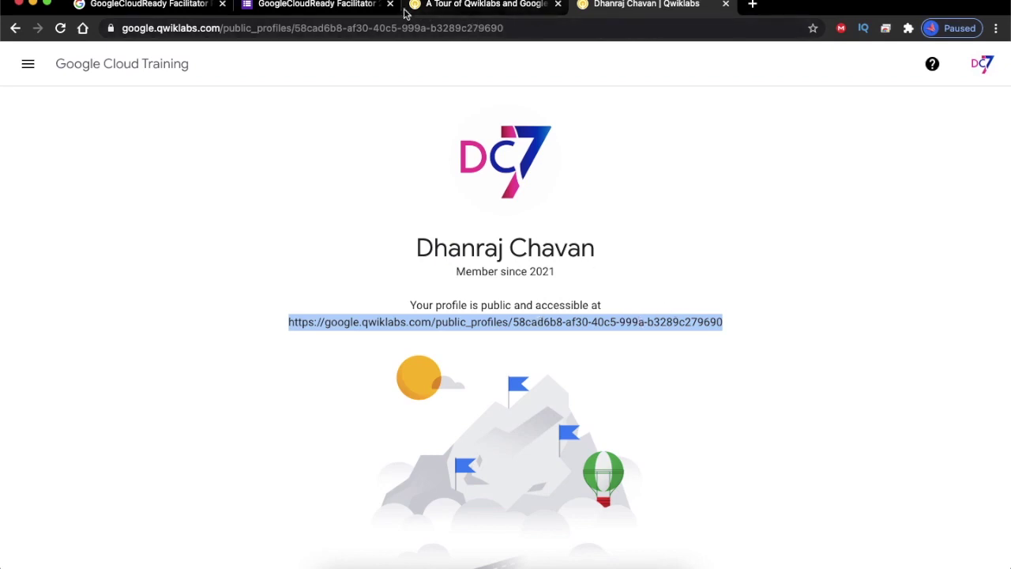
left_click(344, 9)
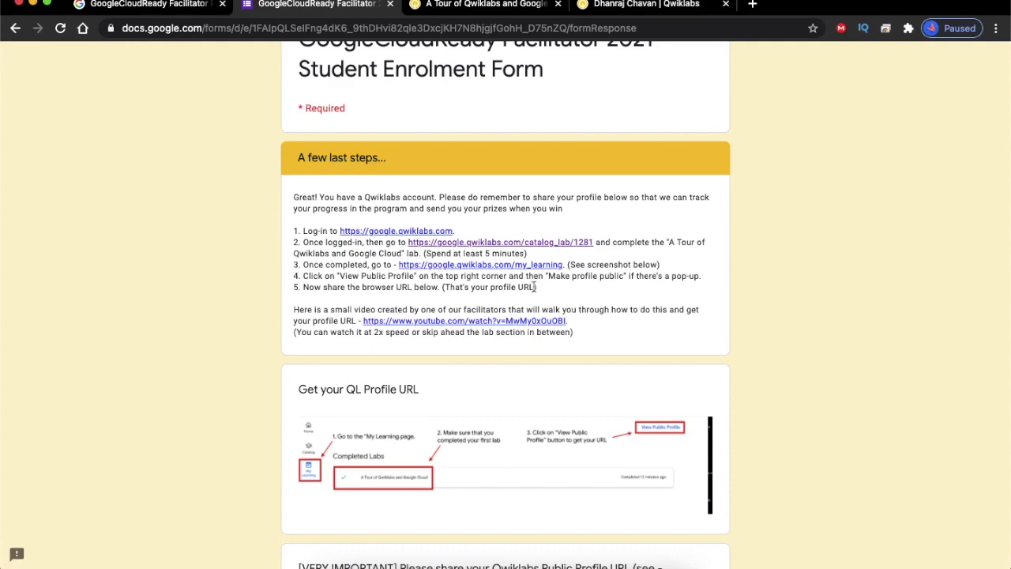
Step: Paste the public profile URL, select I Acknowledge, and submit the enrolment form
scroll(575, 316, "down", 5)
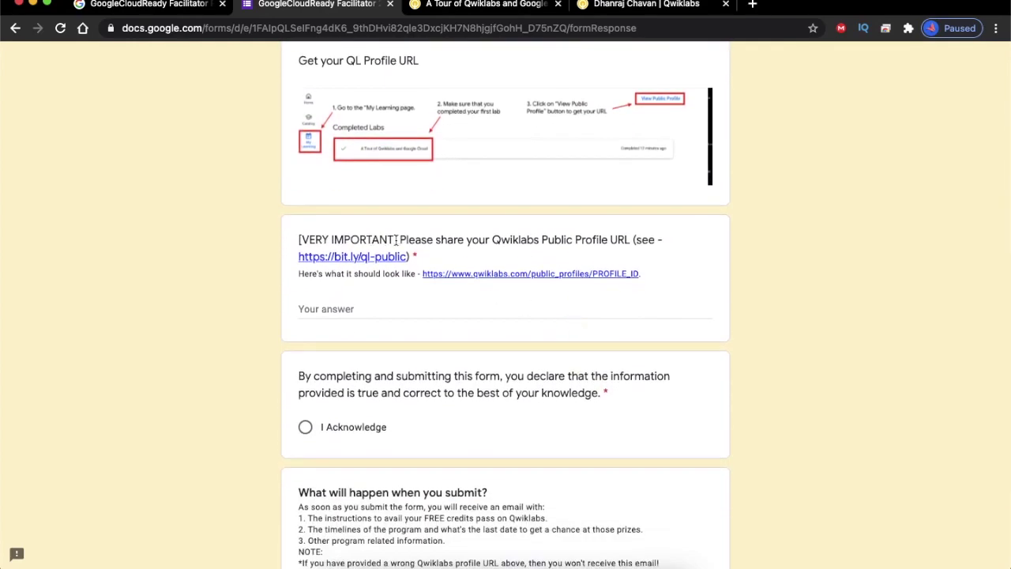
left_click(407, 312)
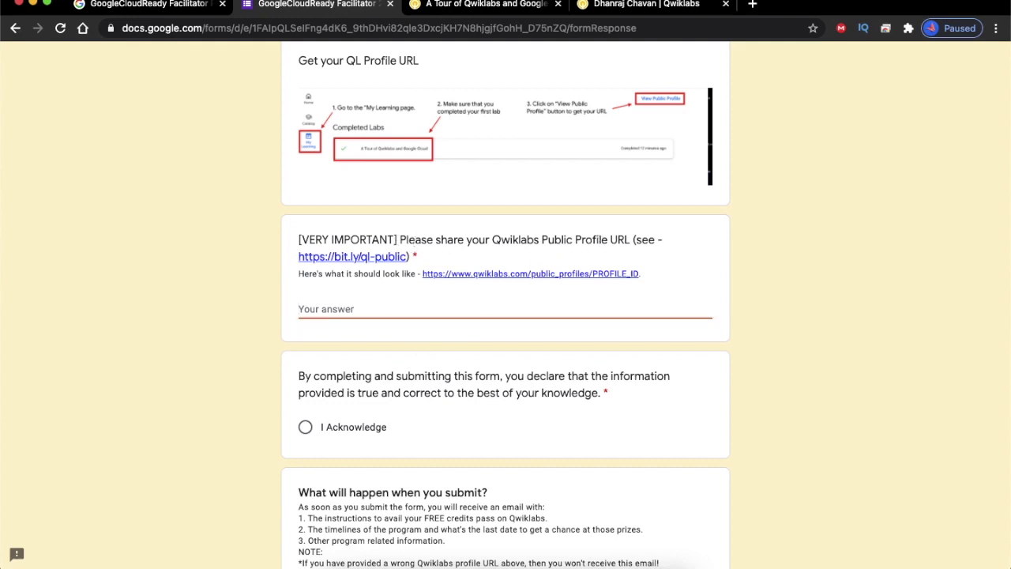
key("super+v")
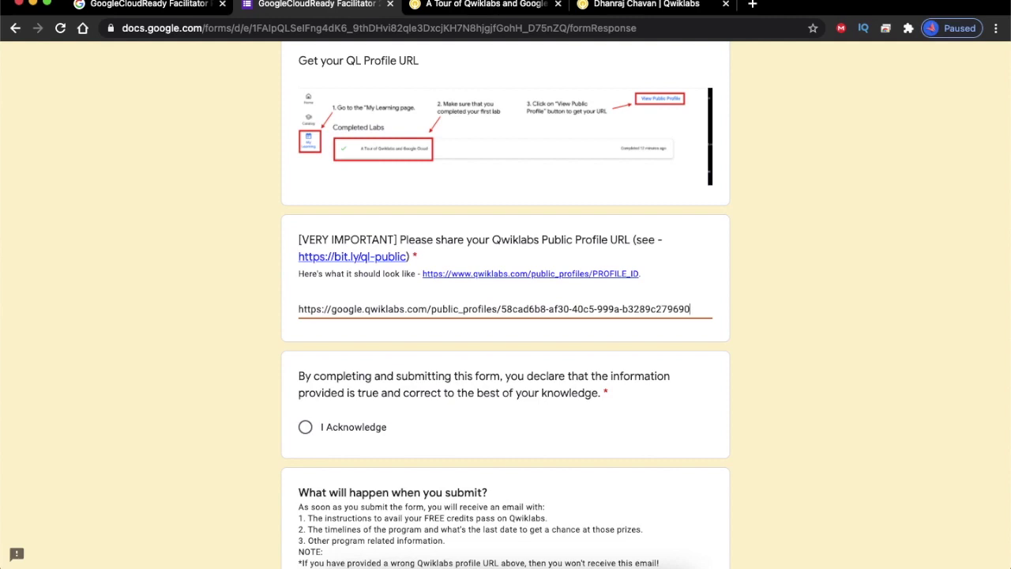
scroll(446, 436, "down", 3)
left_click(306, 306)
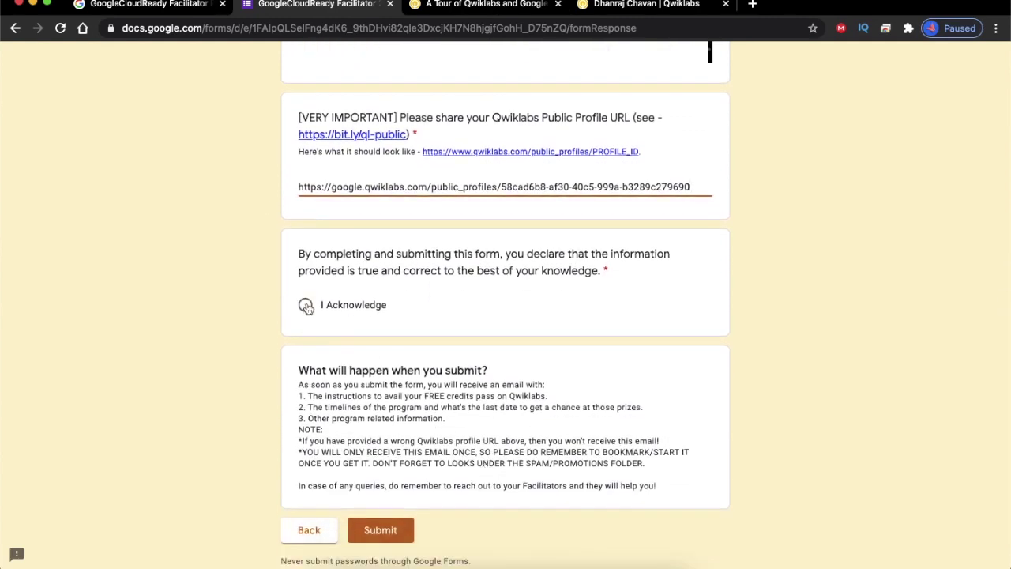
scroll(742, 433, "down", 2)
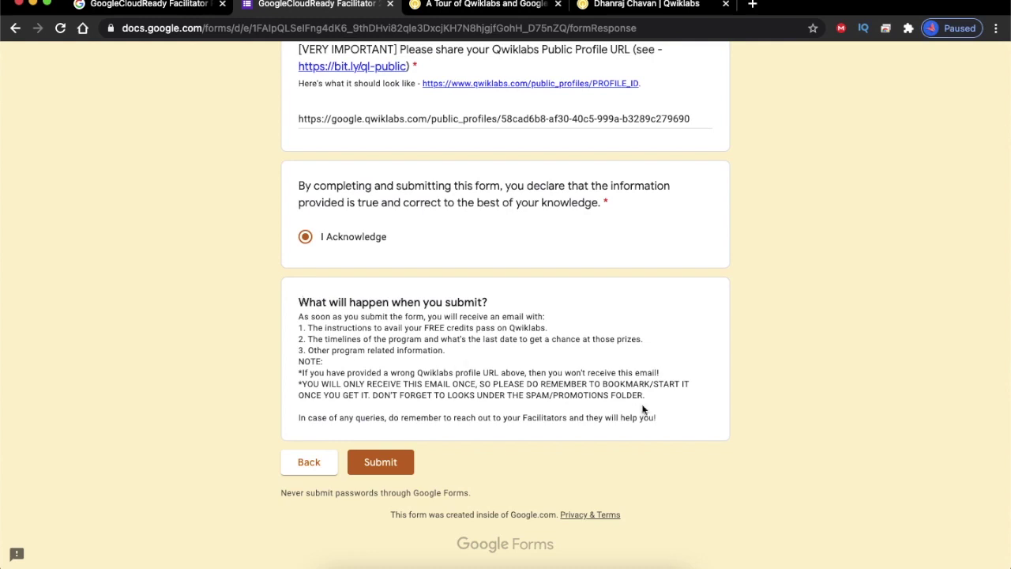
left_click(379, 463)
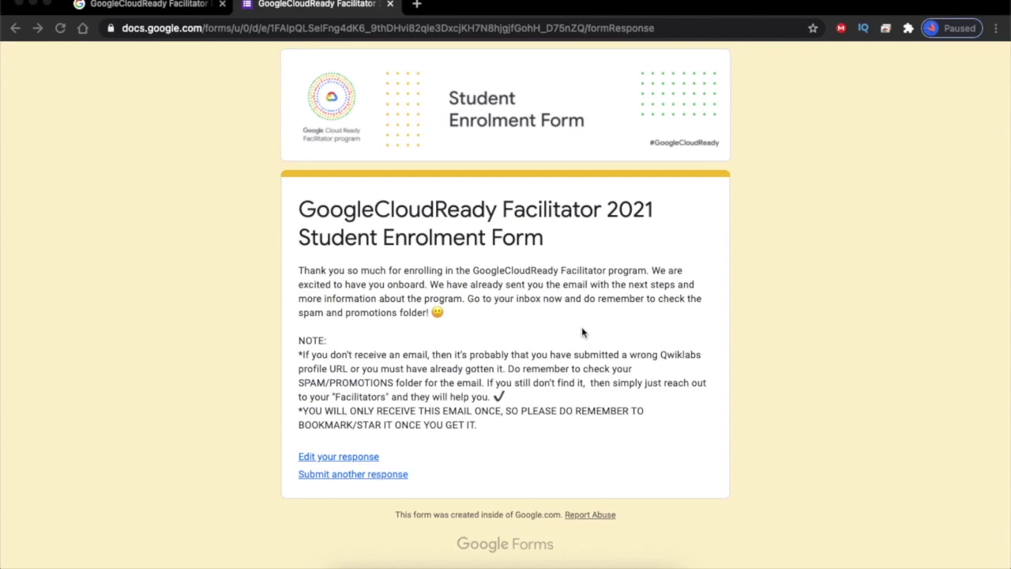
Step: Open mail.google.com in a new browser tab
key("ctrl+t")
type("mail.google.com")
key("Return")
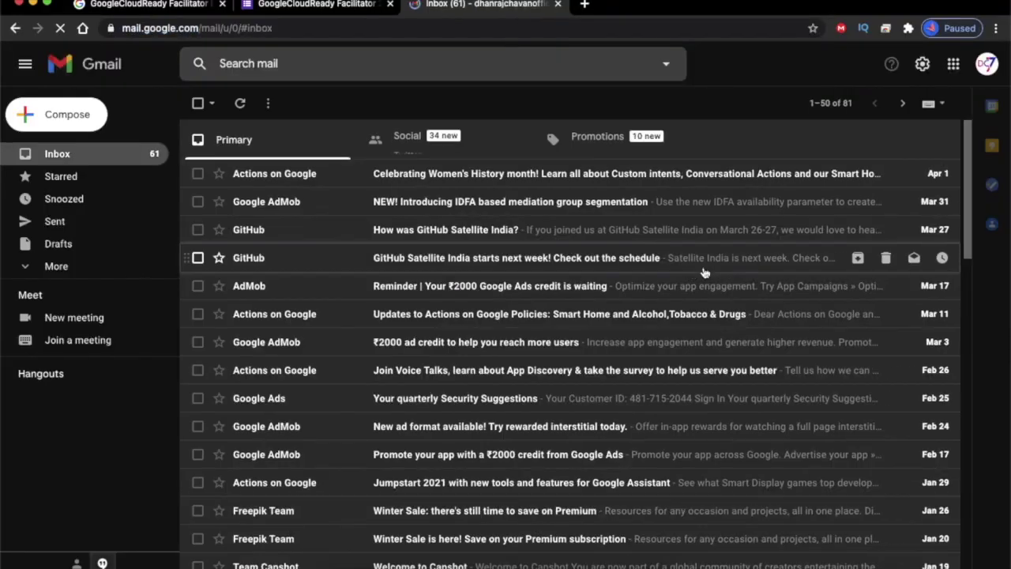
Step: Find the GoogleCloudReady enrolment email in Spam and mark it Not spam
left_click(502, 140)
left_click(582, 148)
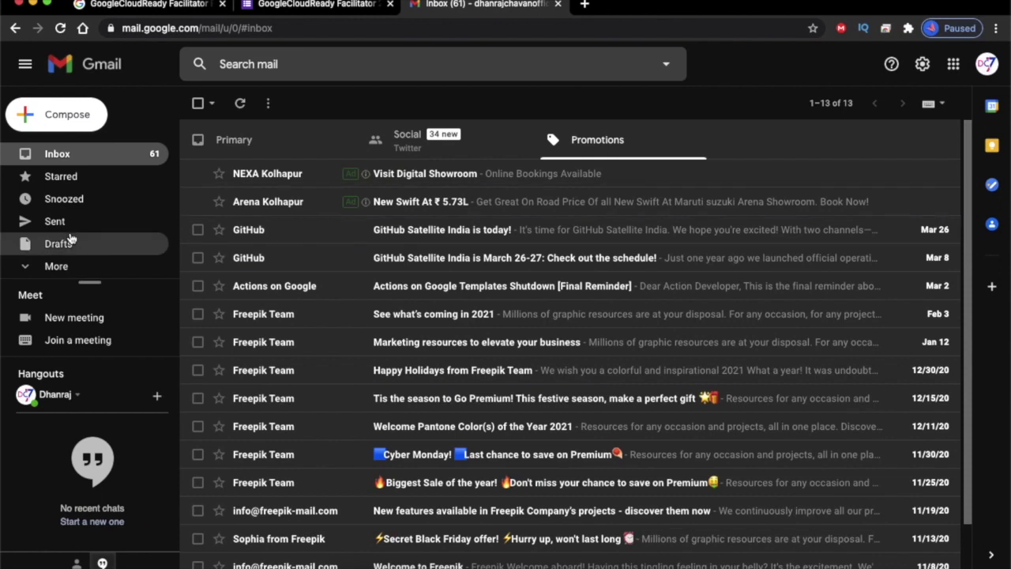
left_click(67, 271)
scroll(109, 244, "down", 5)
scroll(109, 240, "up", 1)
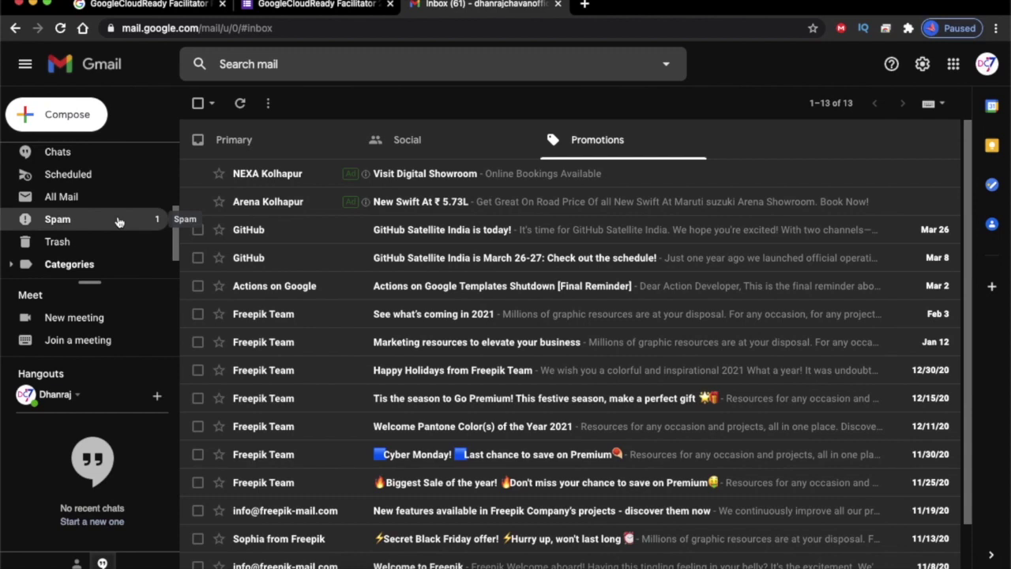
left_click(56, 223)
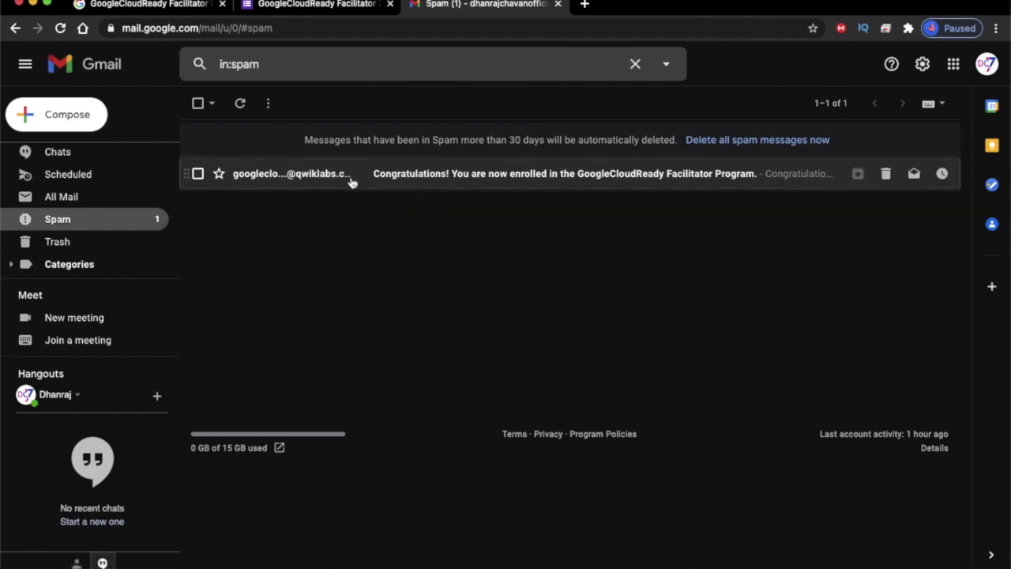
left_click(477, 175)
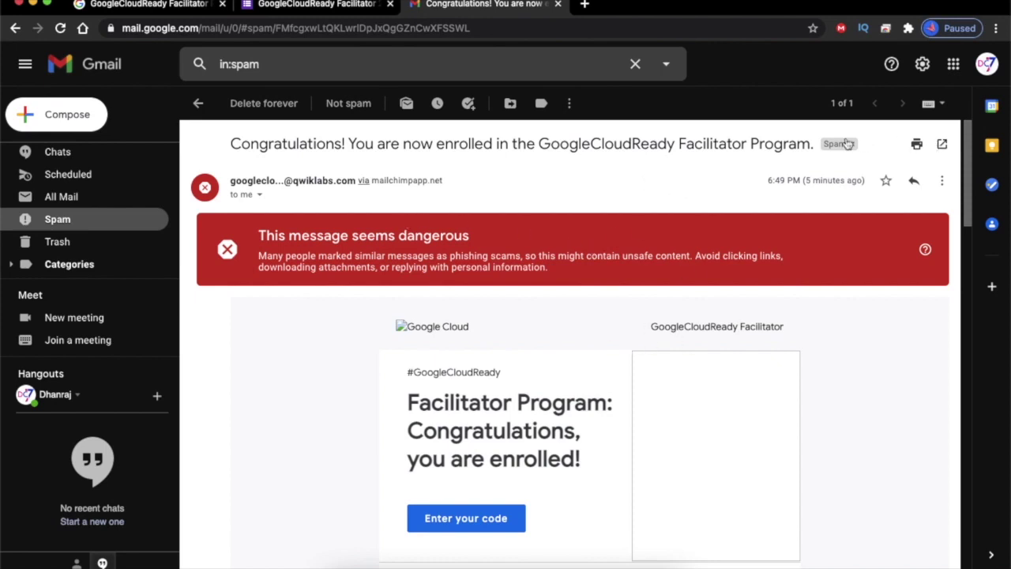
left_click(348, 104)
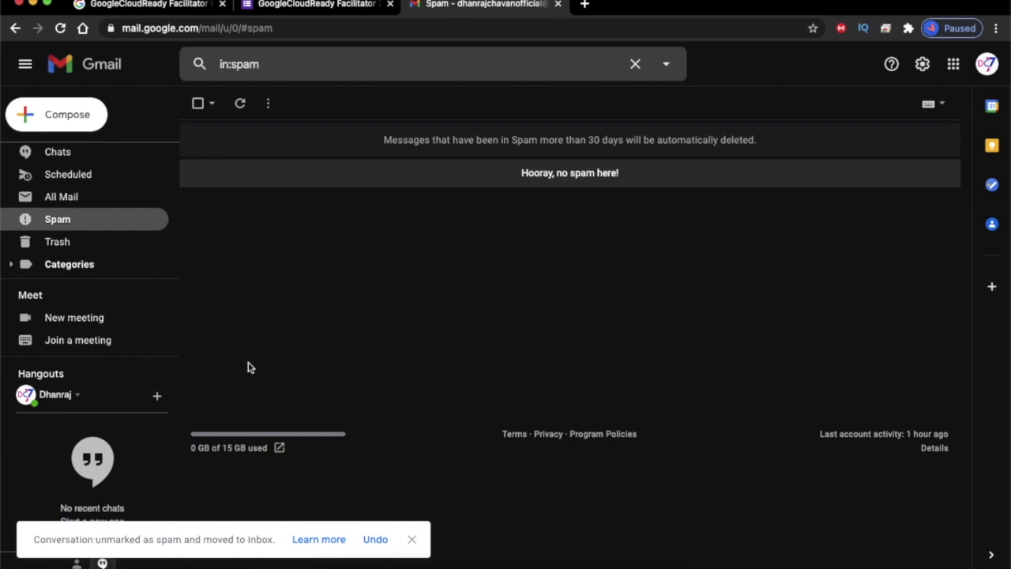
scroll(121, 256, "up", 3)
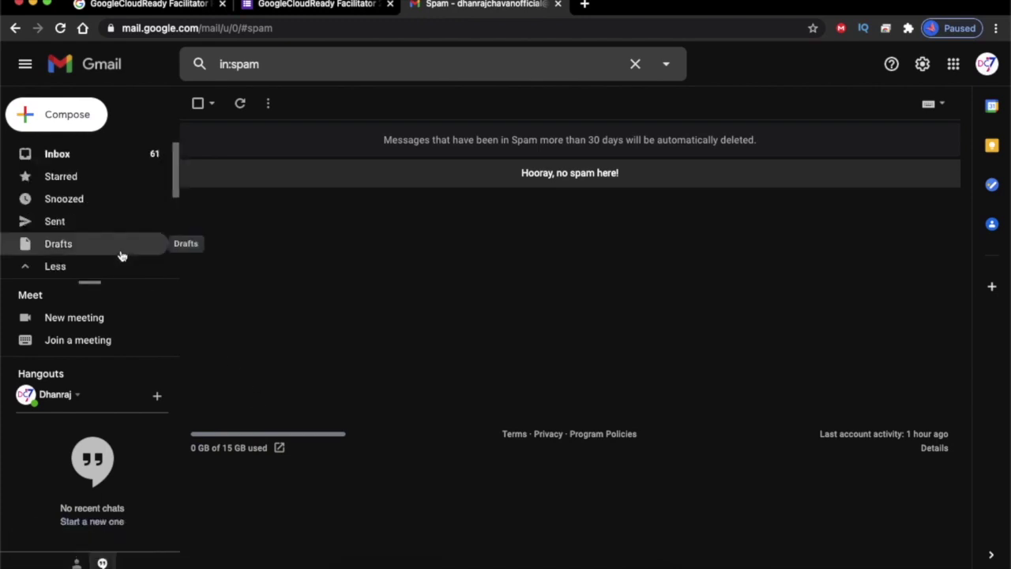
left_click(120, 159)
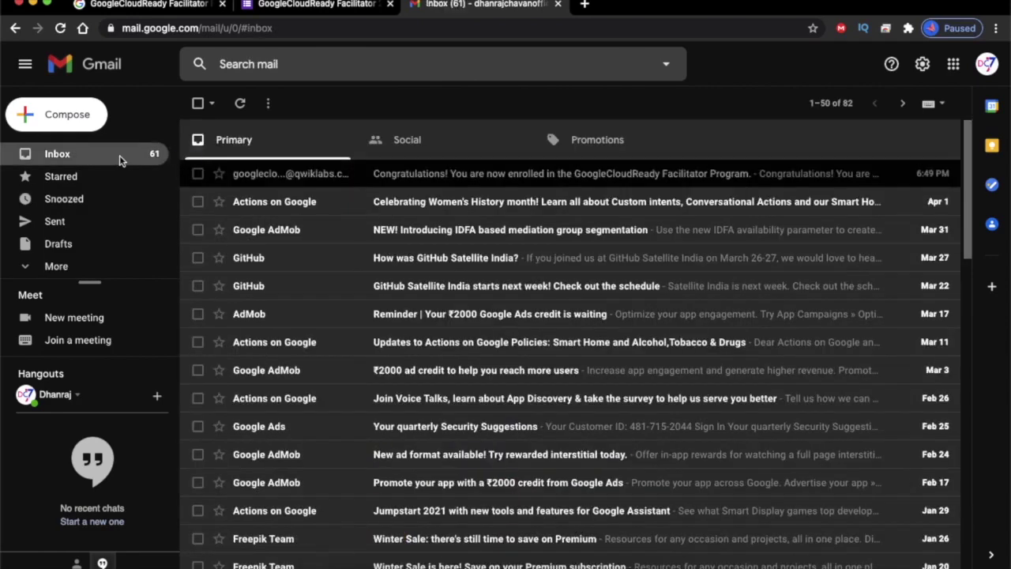
left_click(271, 173)
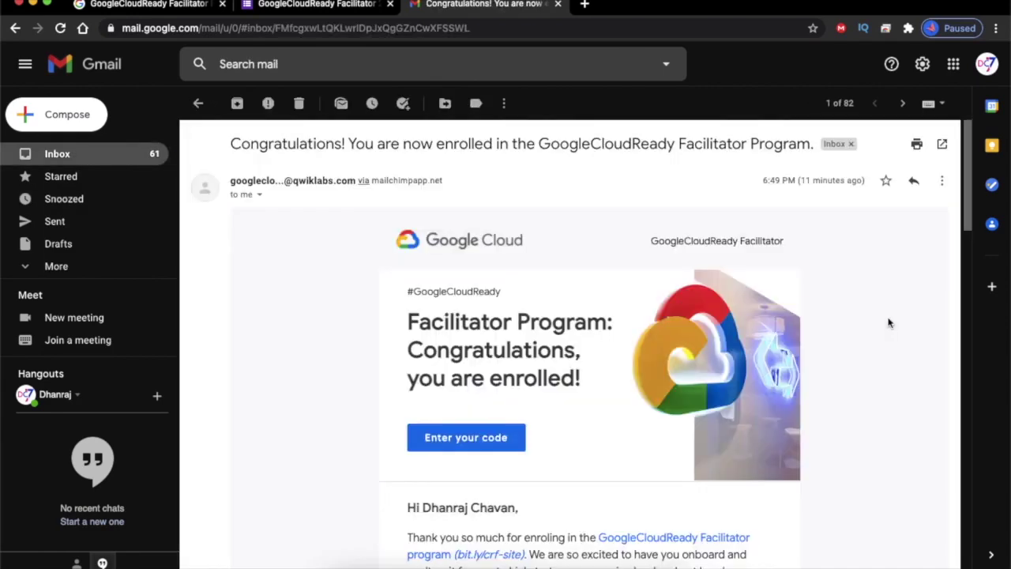
scroll(888, 322, "down", 2)
scroll(888, 322, "up", 2)
scroll(888, 325, "down", 5)
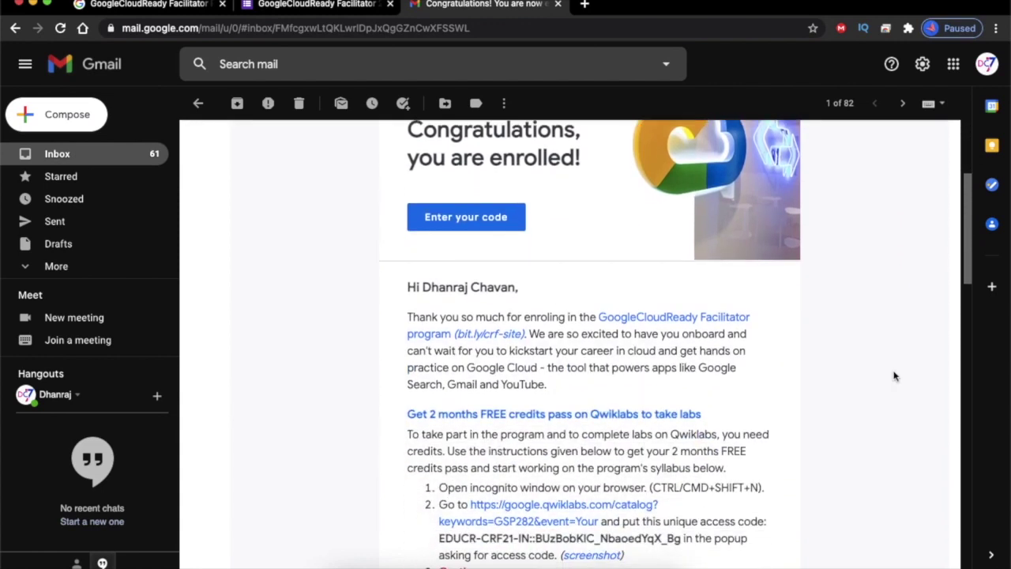
scroll(890, 351, "up", 1)
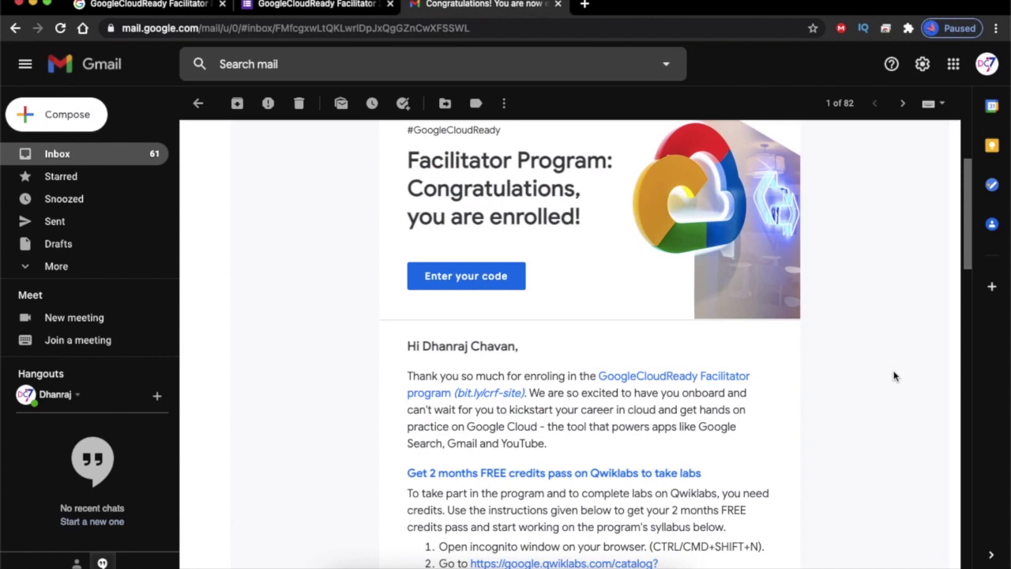
scroll(894, 376, "down", 5)
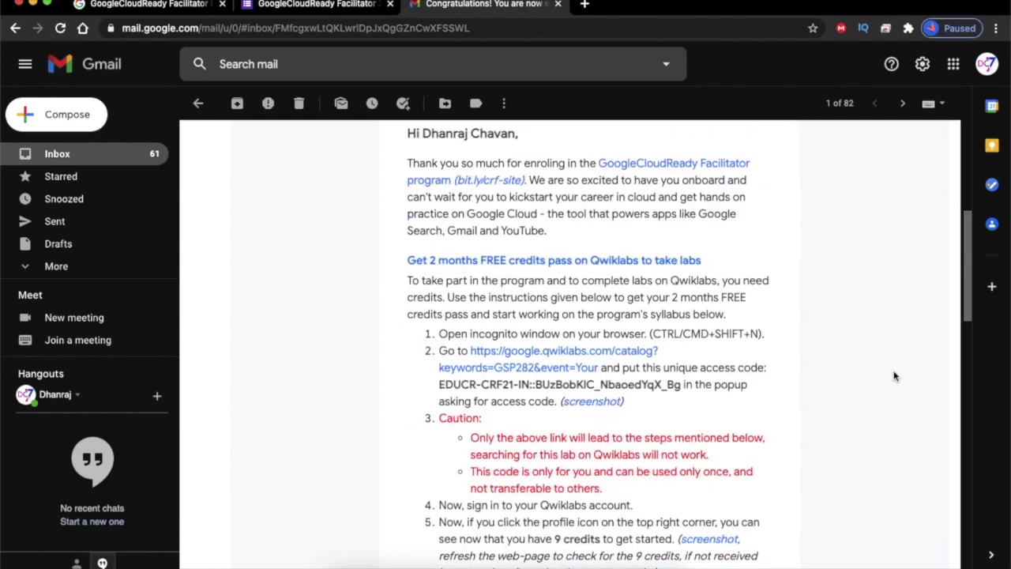
scroll(775, 307, "down", 1)
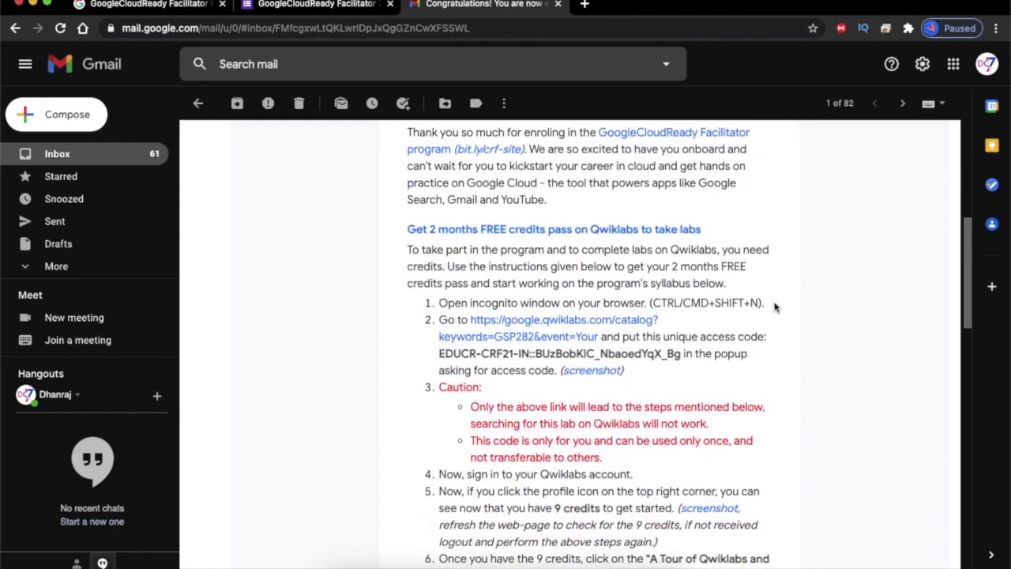
scroll(774, 307, "down", 2)
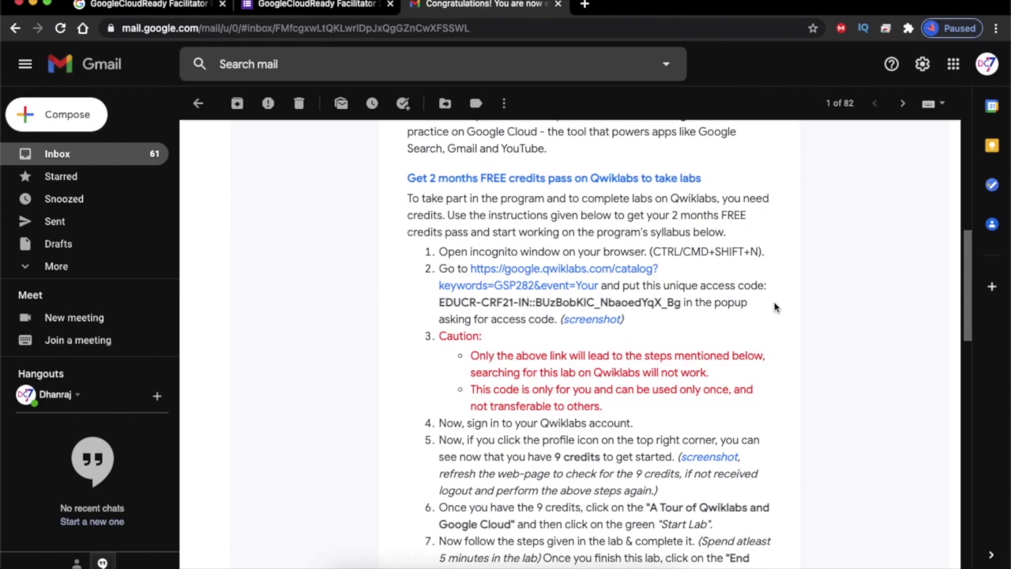
scroll(775, 307, "up", 1)
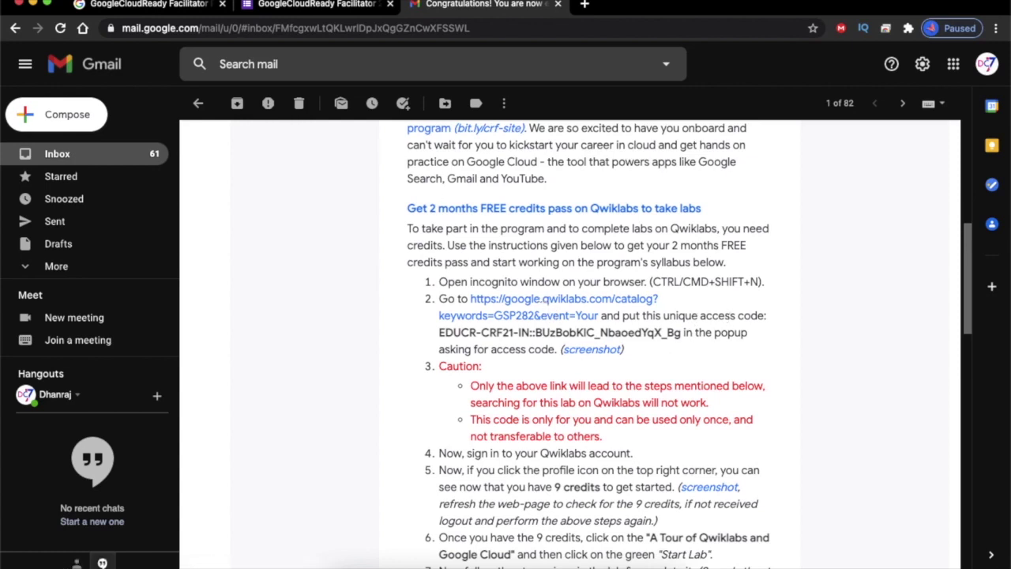
left_click(103, 0)
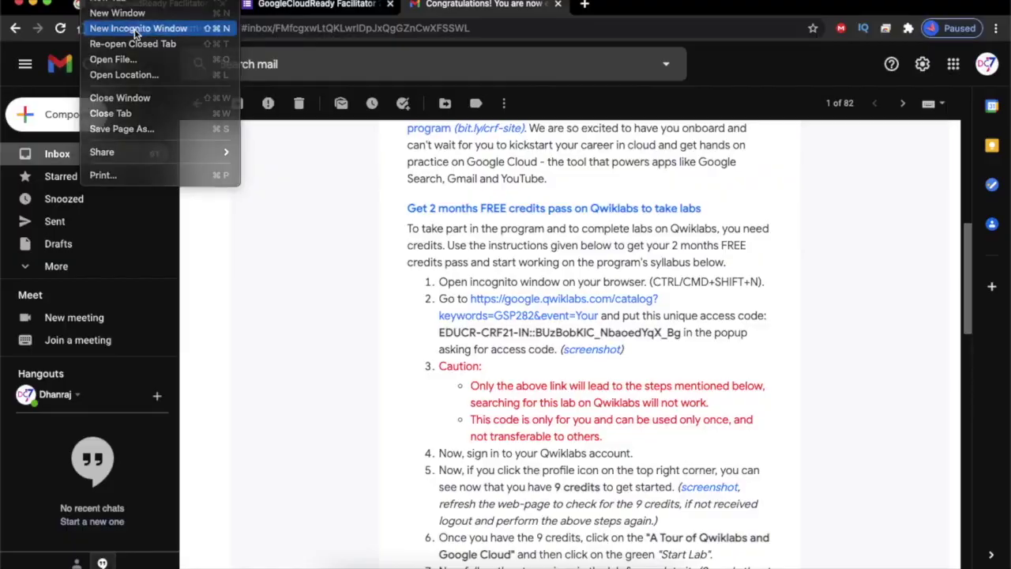
Step: Open an incognito window and load the GSP282 catalog link copied from the email
left_click(136, 32)
key("ctrl+Up")
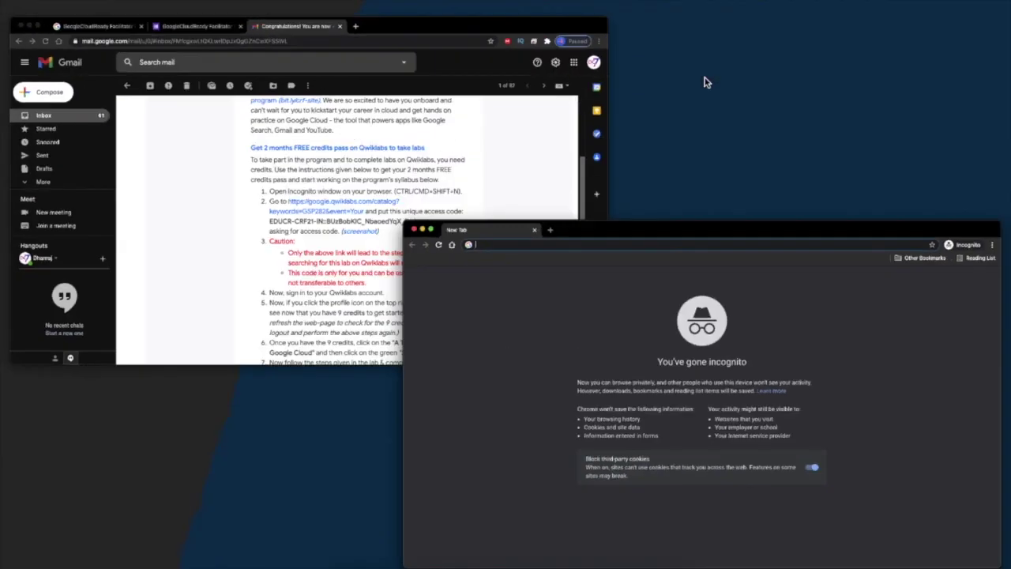
left_click(431, 175)
right_click(569, 318)
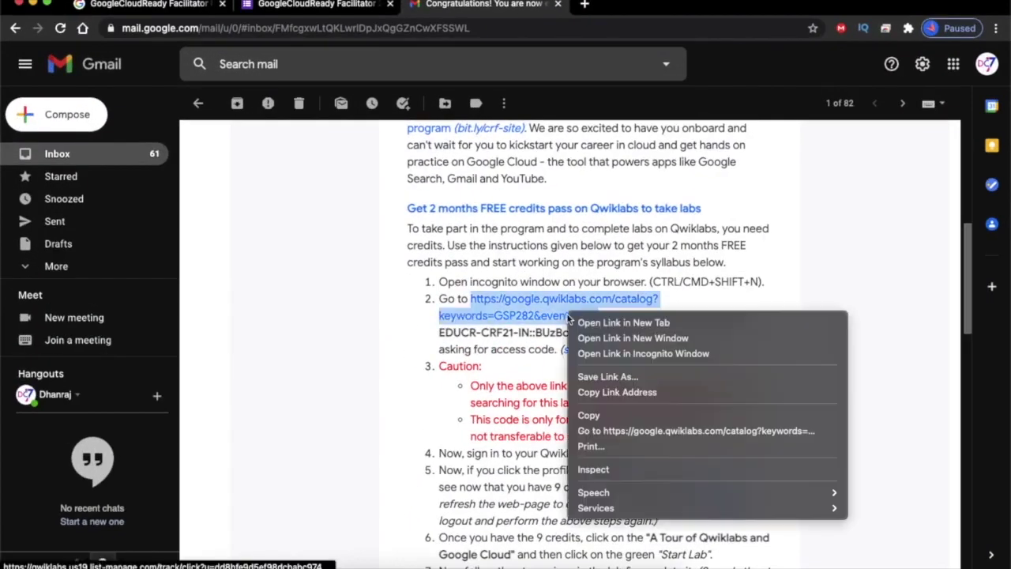
left_click(603, 414)
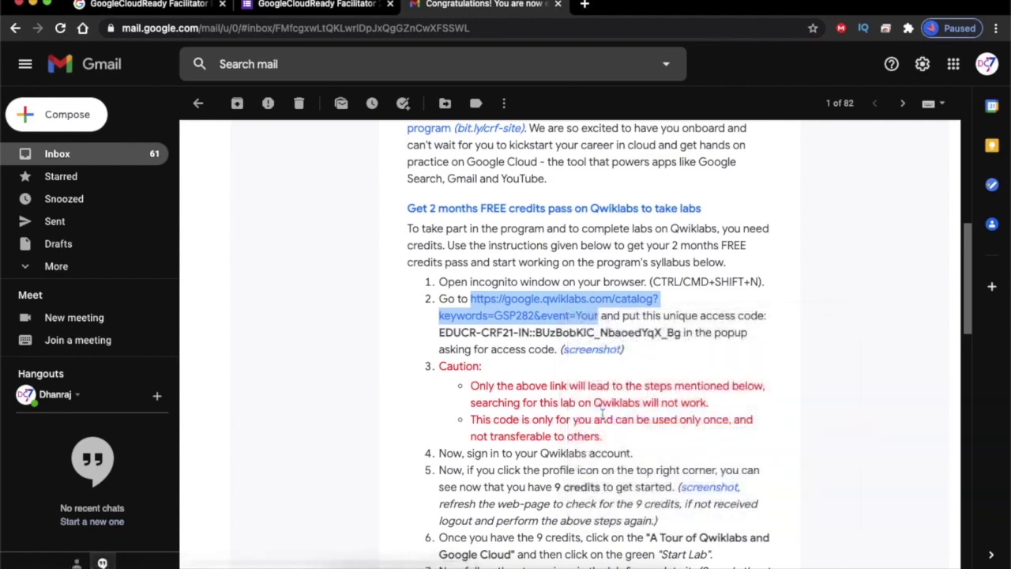
key("ctrl+Up")
left_click(770, 196)
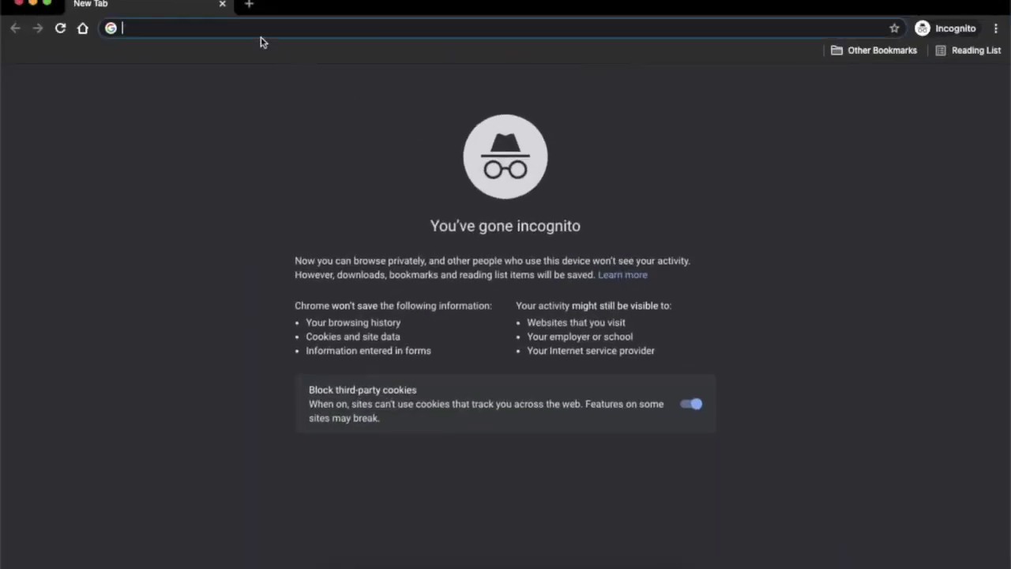
key("super+v")
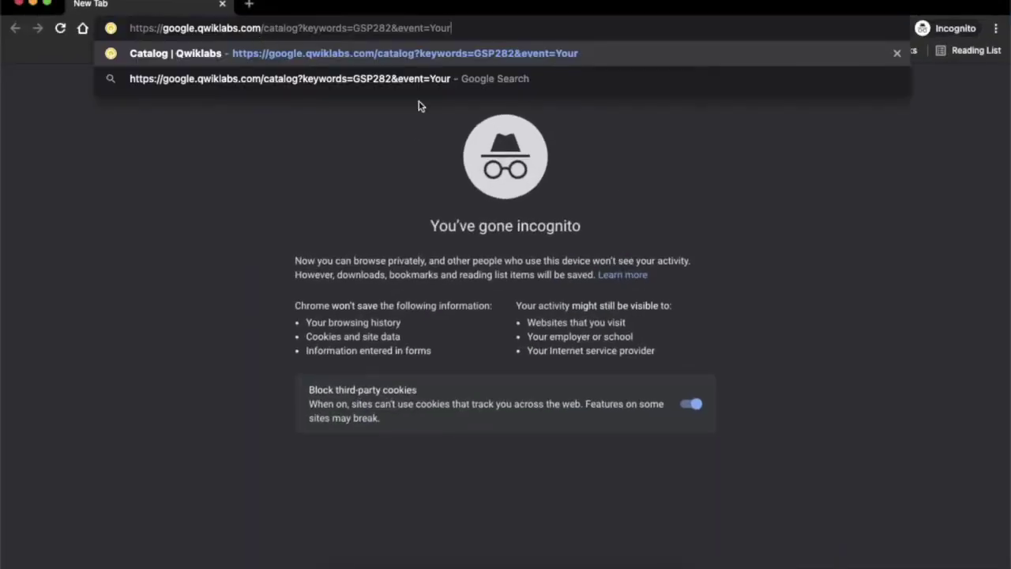
key("Return")
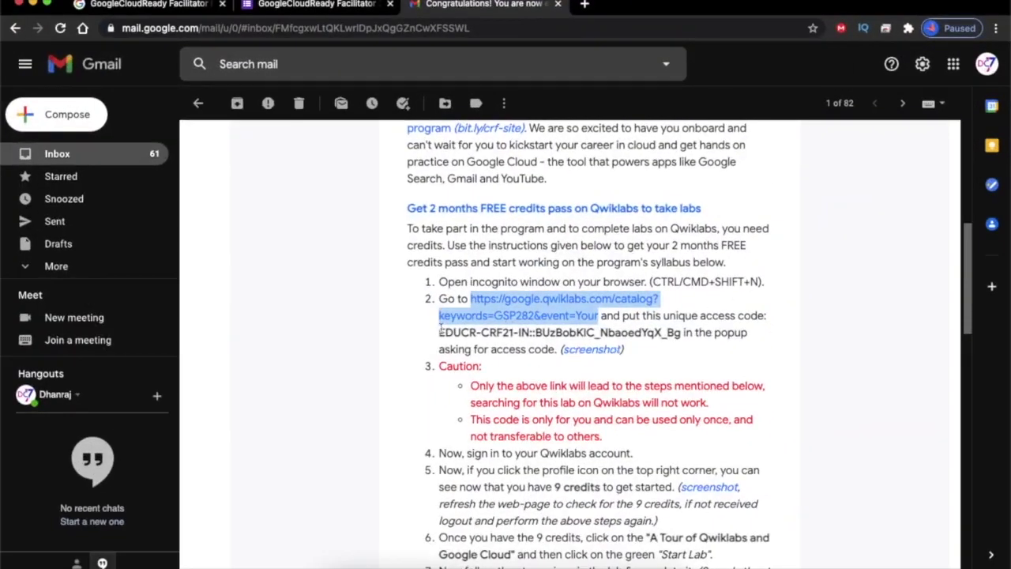
Step: Copy the unique access code from the email into the access code field
left_click_drag(441, 332, 681, 331)
right_click(657, 334)
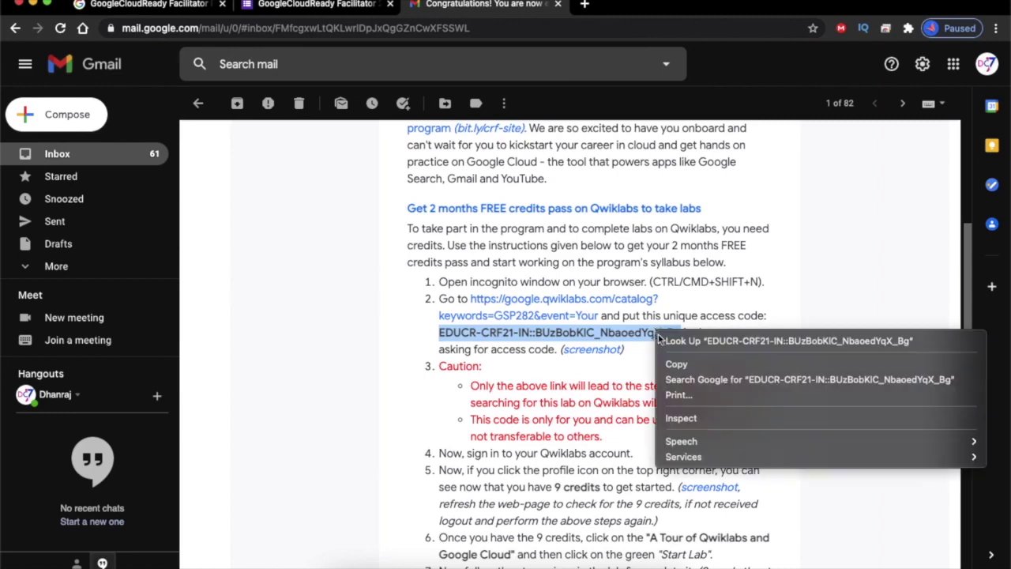
left_click(681, 363)
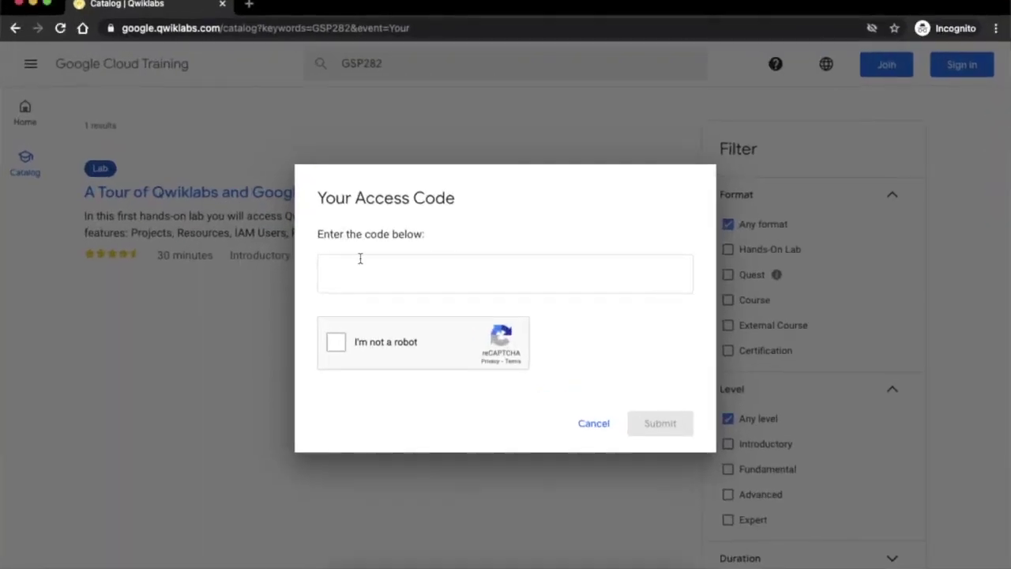
left_click(360, 258)
key("super+v")
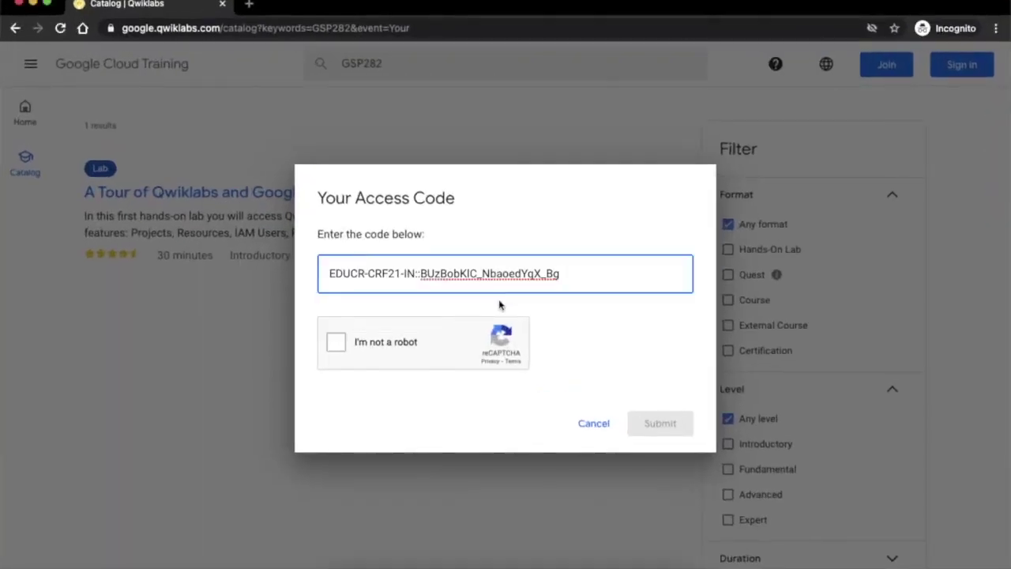
Step: Solve the traffic-light reCAPTCHA and submit the access code
left_click(338, 346)
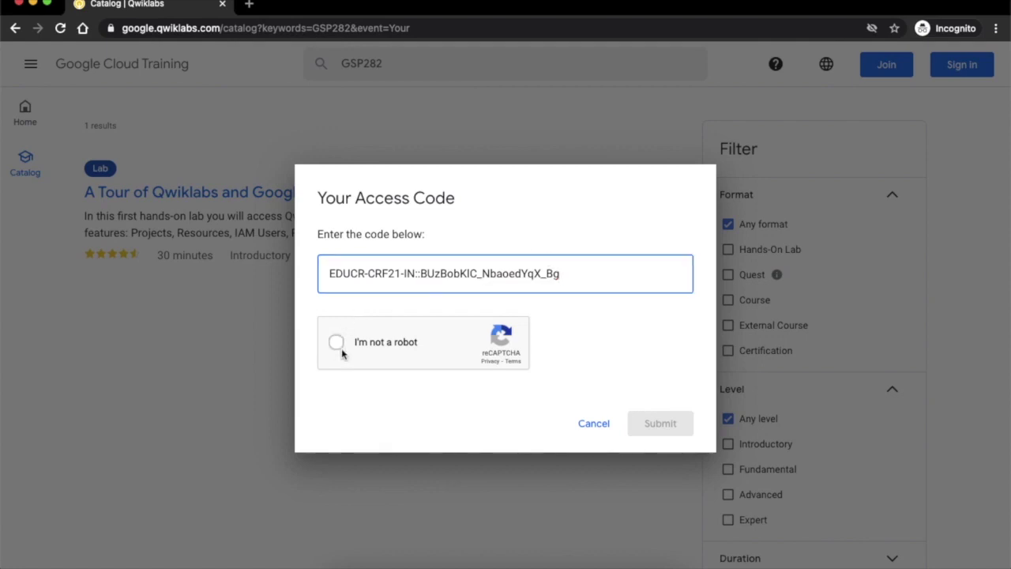
left_click(441, 330)
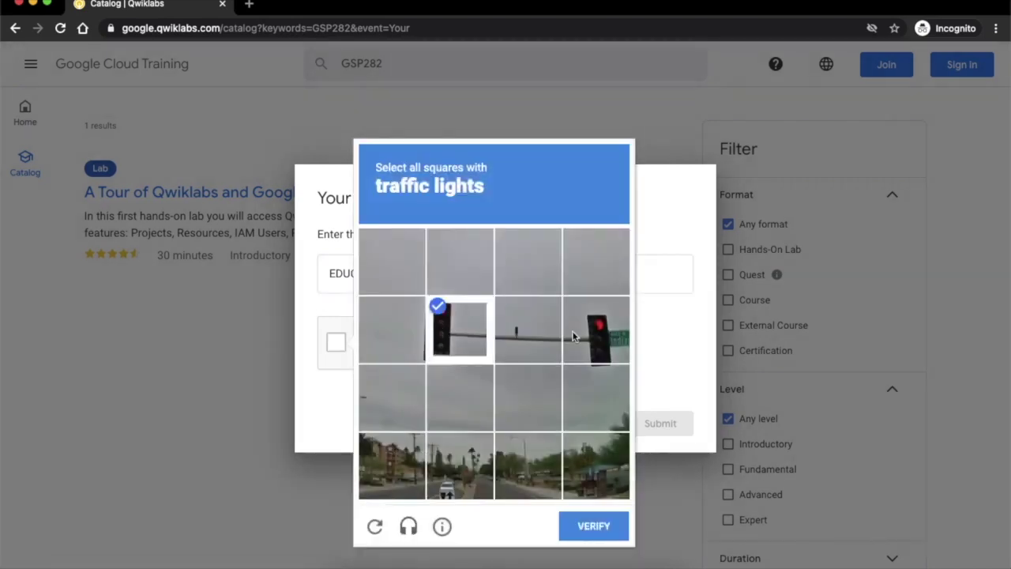
left_click(576, 337)
left_click(593, 526)
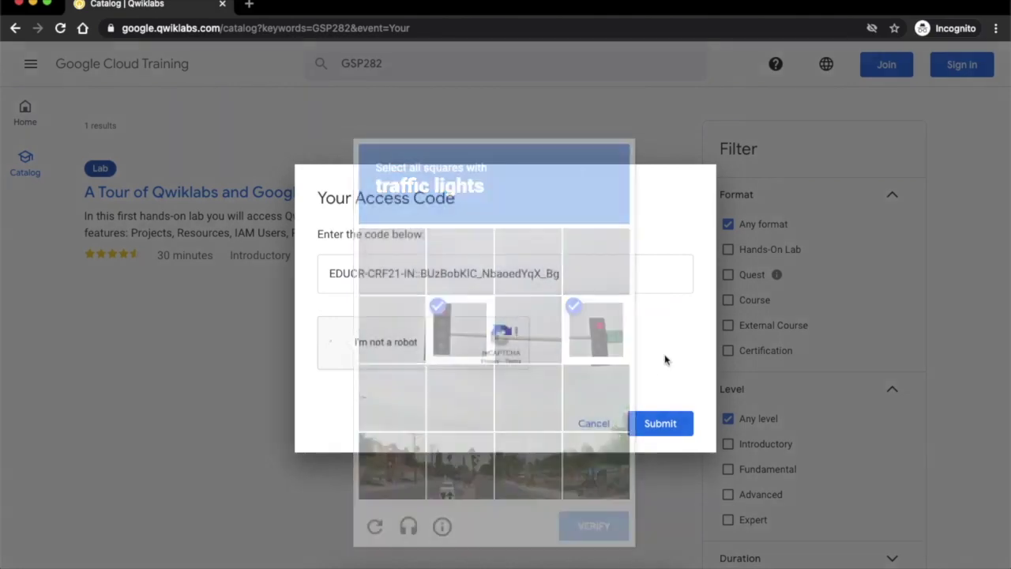
left_click(655, 426)
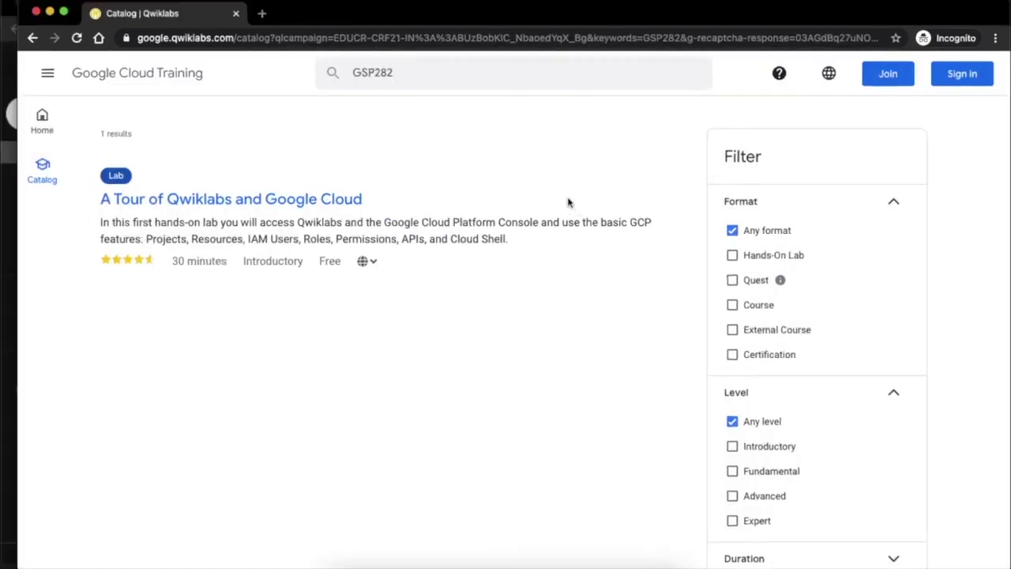
key("ctrl+Up")
left_click(422, 192)
scroll(605, 351, "down", 3)
scroll(605, 351, "down", 1)
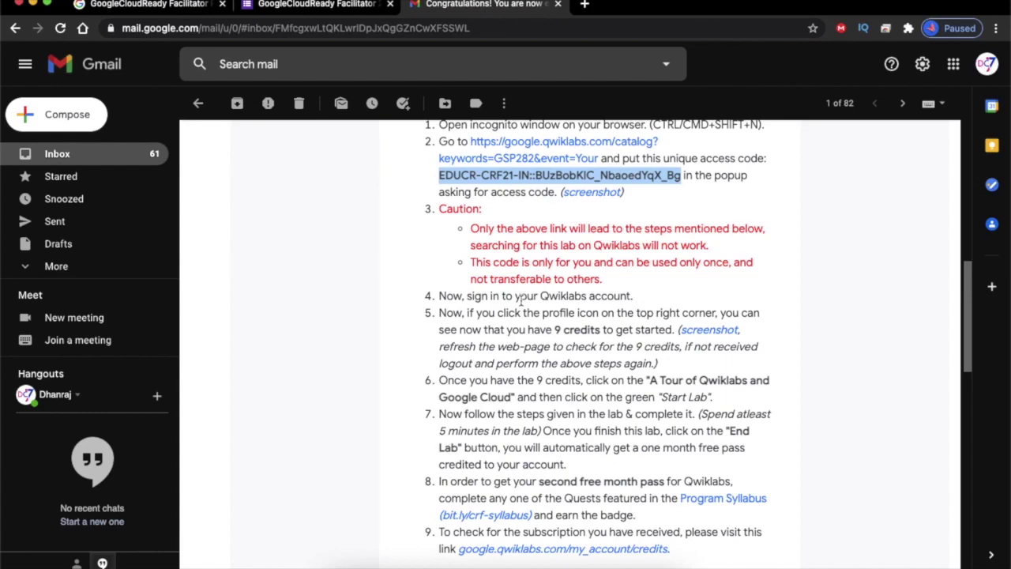
scroll(535, 360, "down", 1)
key("ctrl+Up")
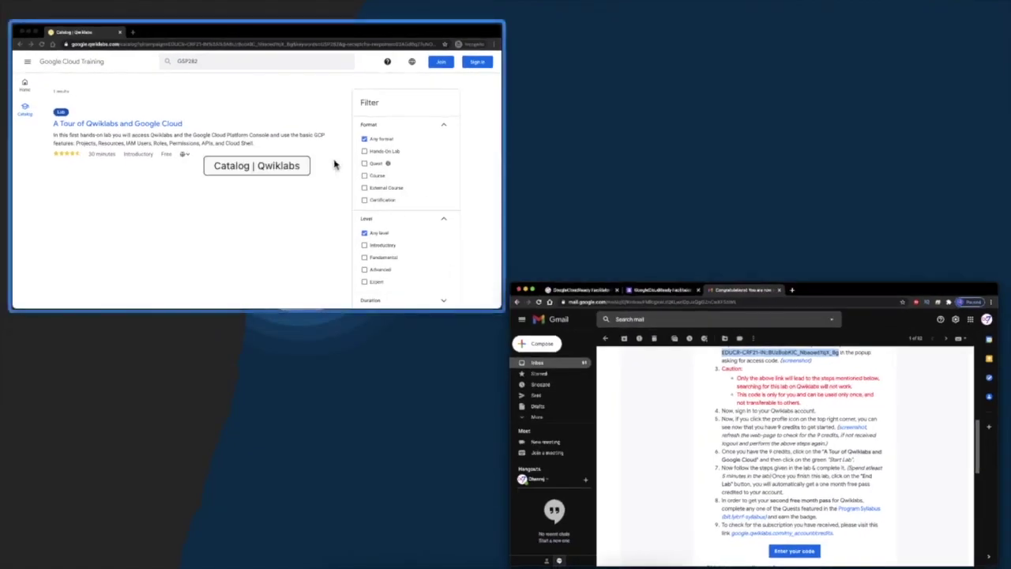
Step: Sign in to Qwiklabs with Google, entering the account, password and 2-step verification code
left_click(334, 162)
left_click(965, 66)
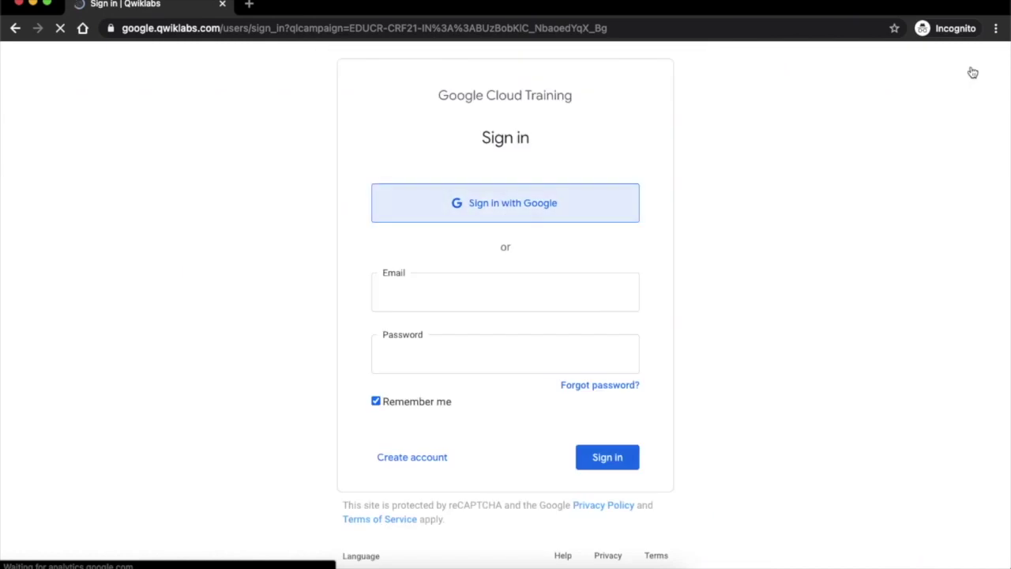
left_click(506, 214)
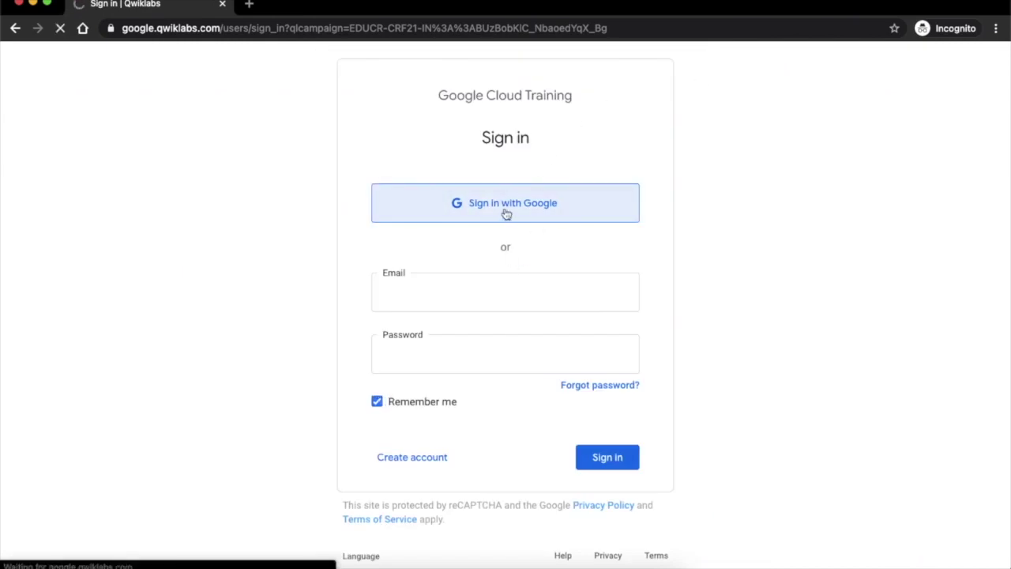
left_click(558, 309)
key("Return")
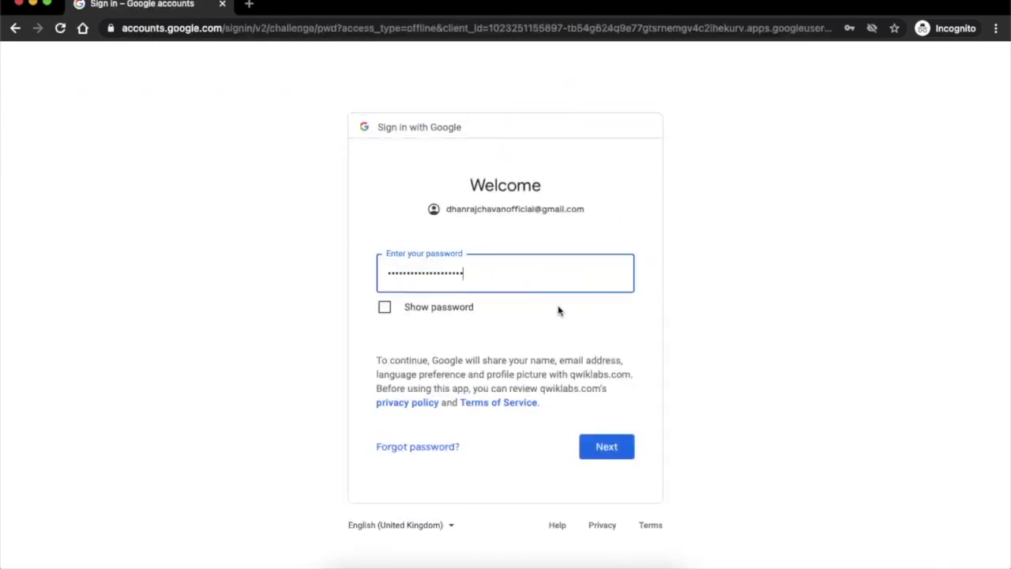
key("Return")
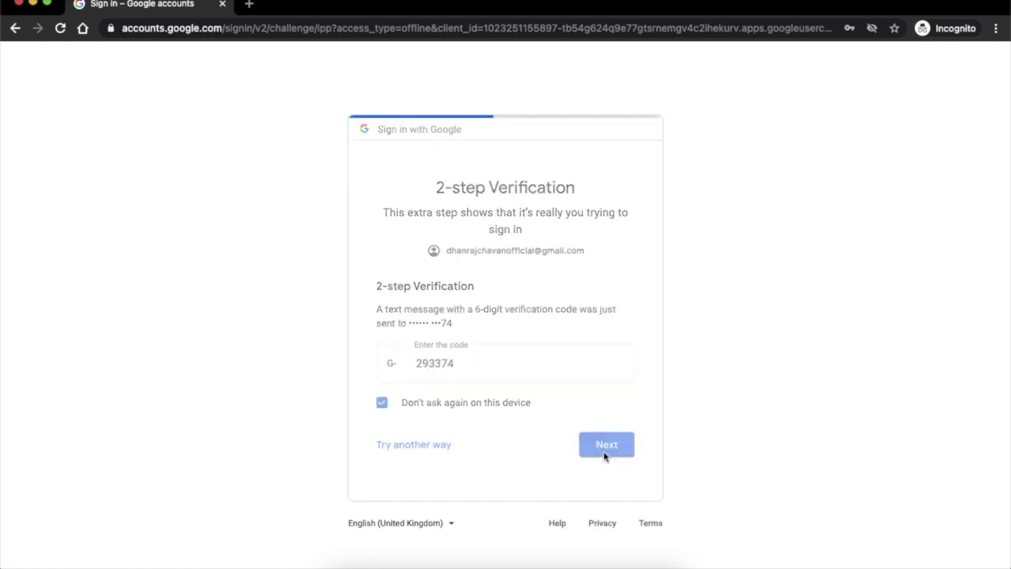
left_click(605, 448)
left_click(593, 447)
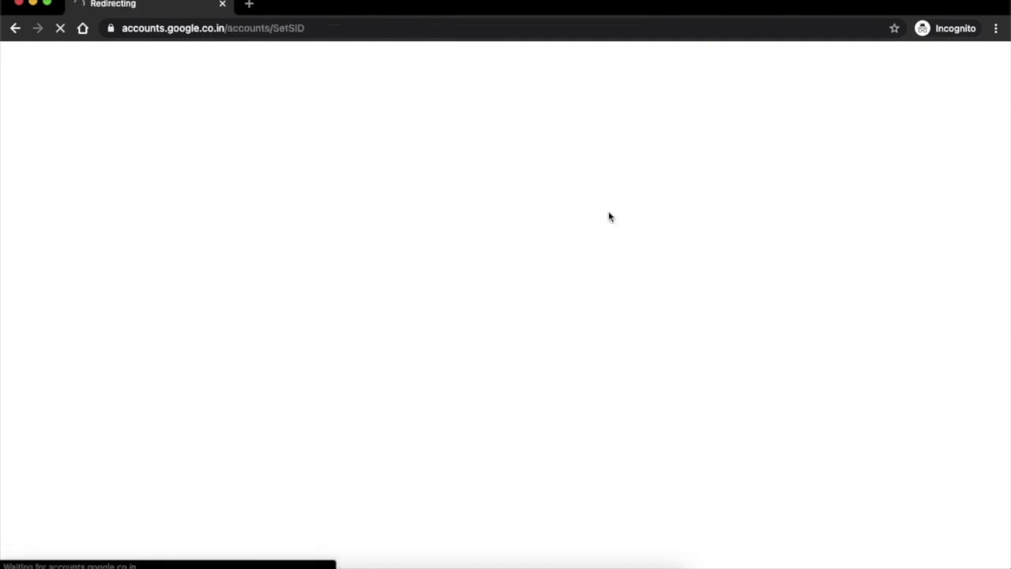
key("ctrl+Up")
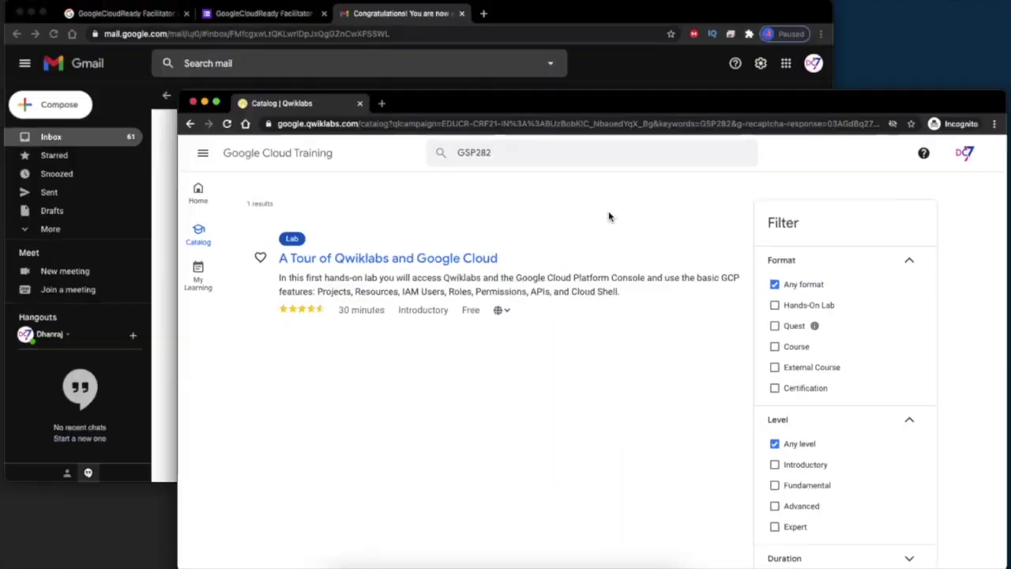
Step: Confirm the Qwiklabs account now shows 9 credits in the account details
left_click(521, 182)
scroll(623, 401, "down", 1)
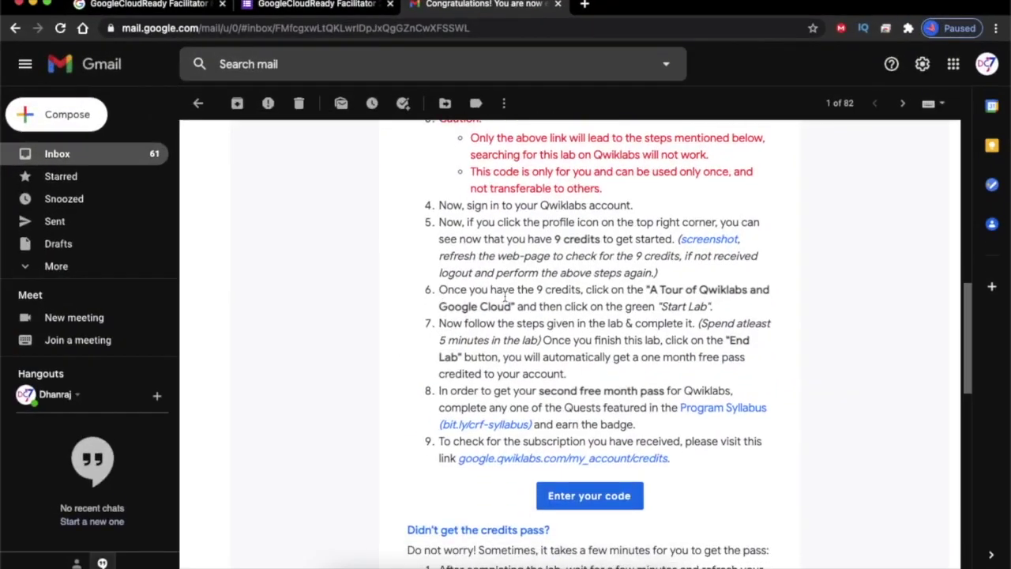
key("ctrl+Up")
left_click(422, 196)
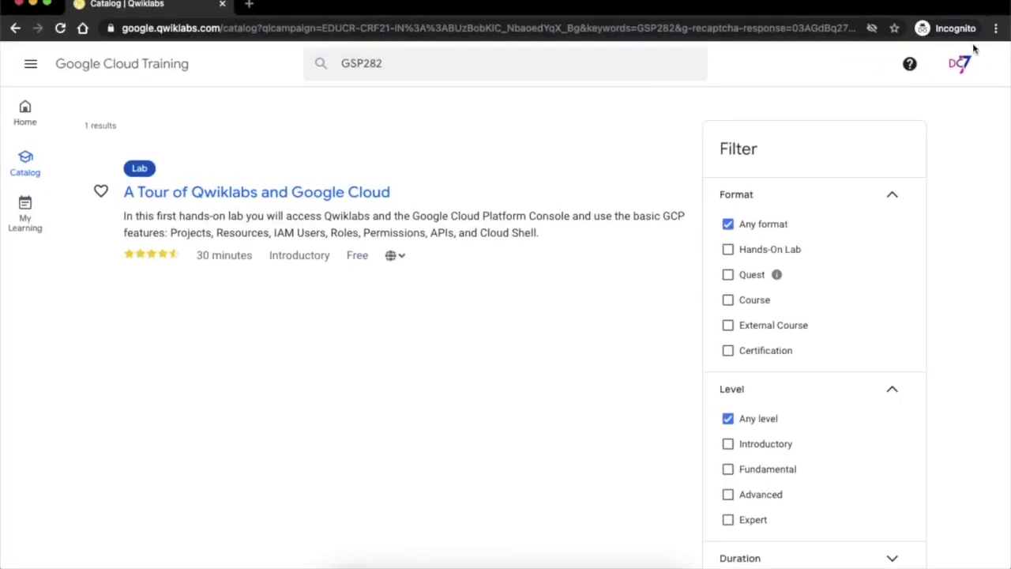
left_click(959, 67)
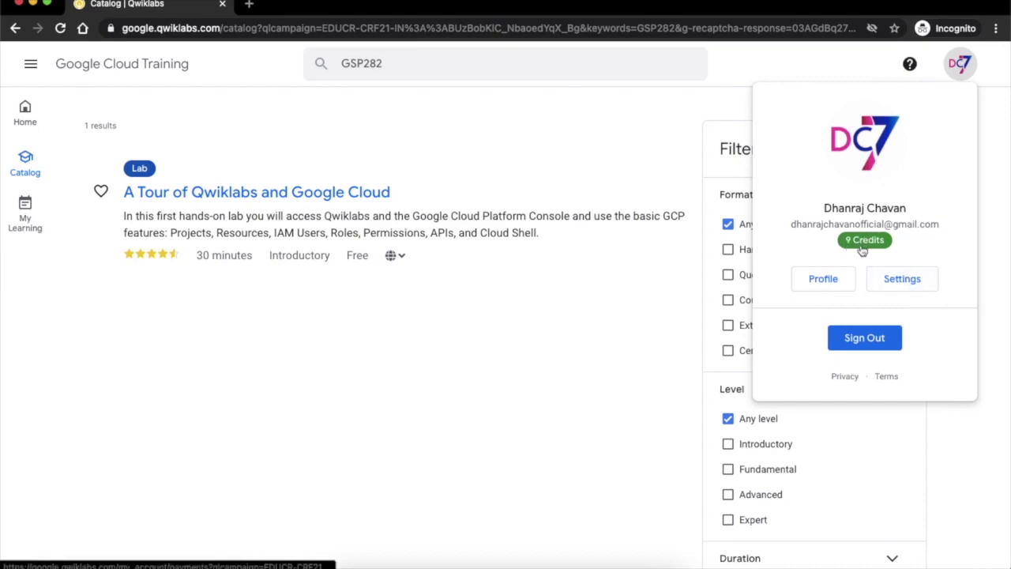
left_click(529, 371)
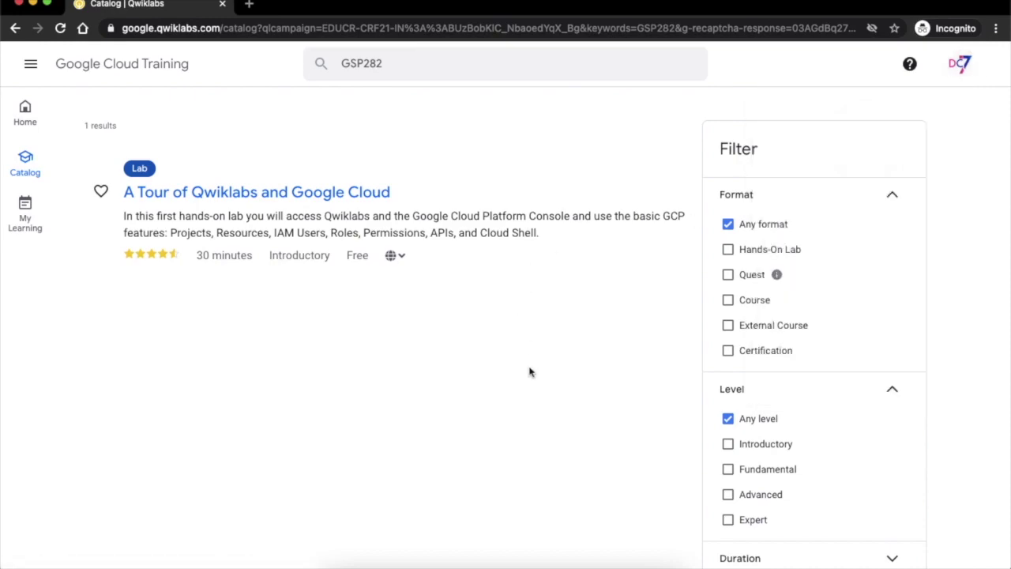
Step: Review the Gmail instructions email, then return to the Qwiklabs GSP282 catalog window
key("ctrl+Up")
left_click(350, 268)
scroll(505, 314, "down", 2)
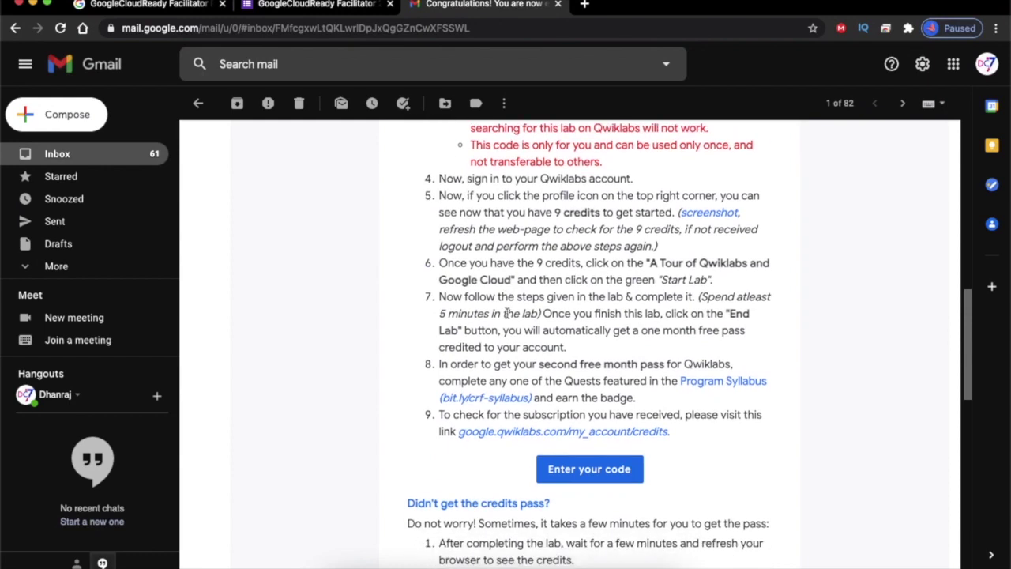
scroll(507, 314, "down", 1)
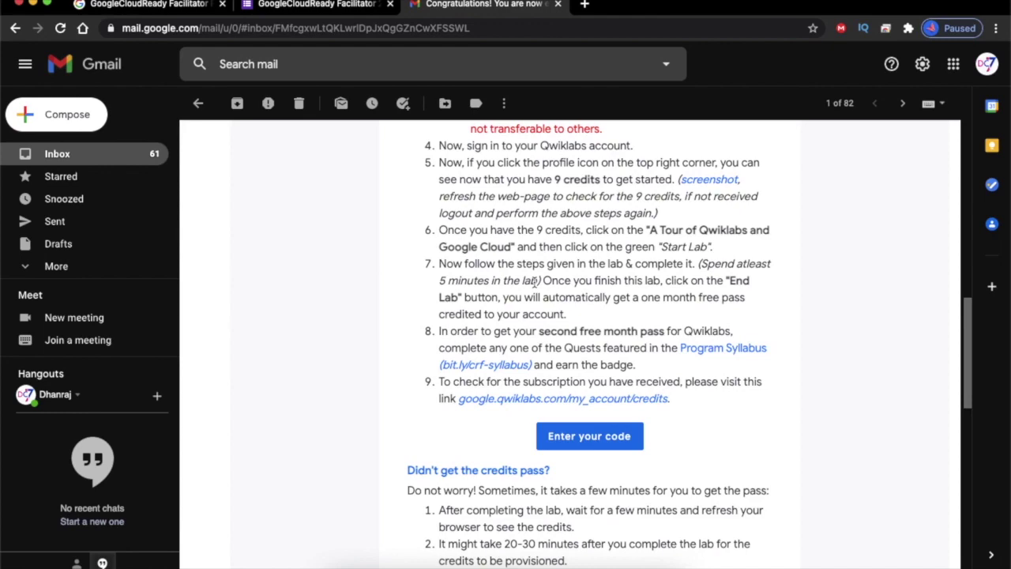
key("ctrl+Up")
left_click(413, 237)
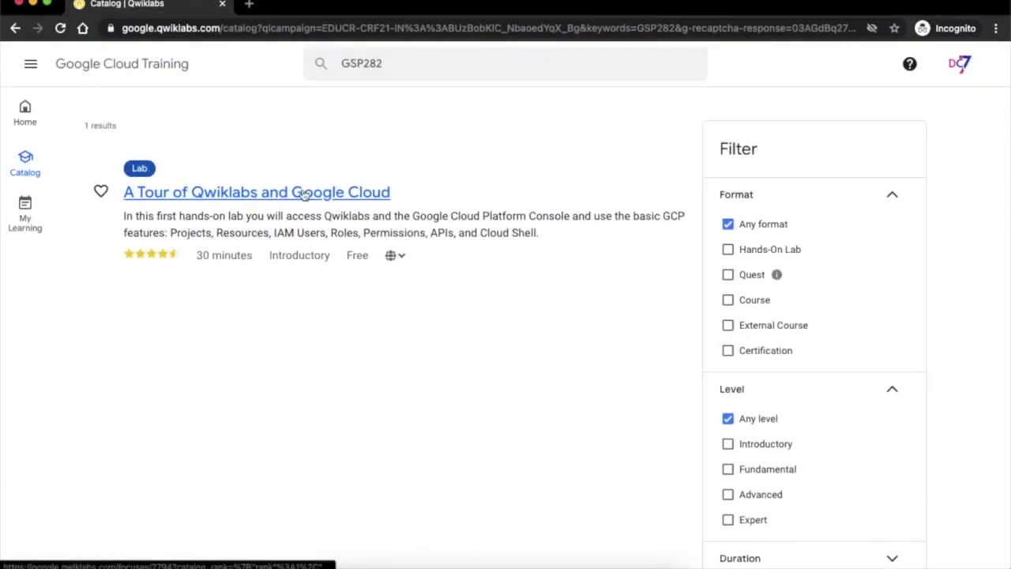
Step: Open the A Tour of Qwiklabs and Google Cloud lab, start it, and pass the traffic-light reCAPTCHA
left_click(304, 195)
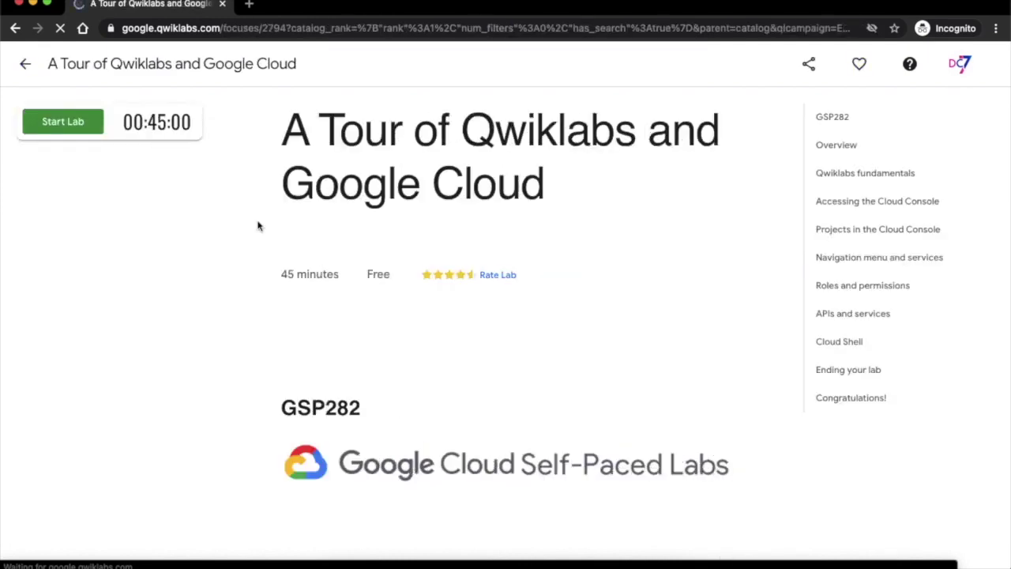
left_click(63, 122)
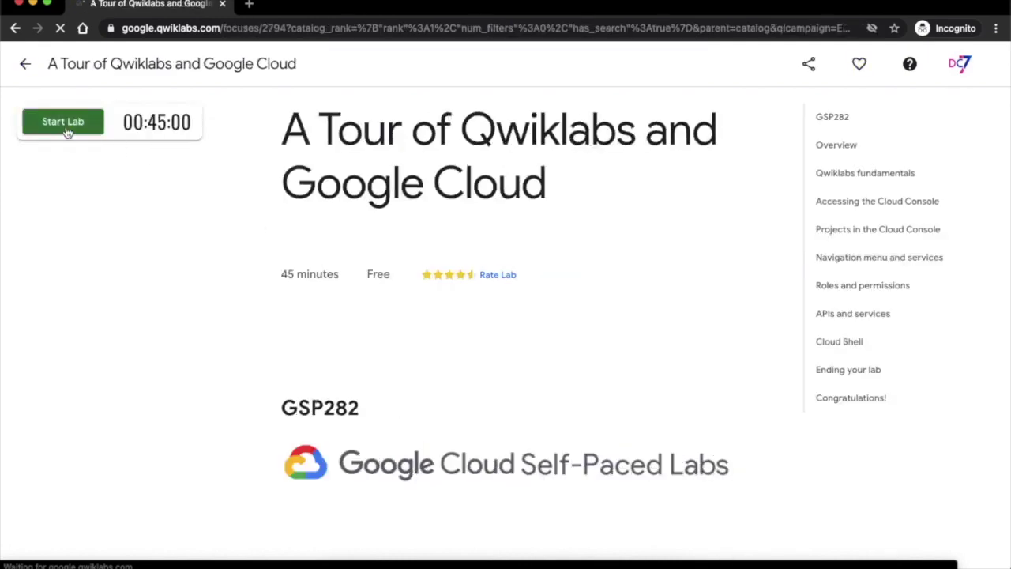
left_click(36, 161)
left_click(69, 238)
left_click(137, 309)
left_click(272, 307)
left_click(272, 376)
left_click(270, 435)
Step: Pass the crosswalk reCAPTCHA so the lab countdown starts with temporary credentials
left_click(266, 202)
left_click(272, 238)
left_click(272, 171)
left_click(271, 307)
left_click(204, 307)
left_click(136, 307)
left_click(69, 307)
left_click(277, 435)
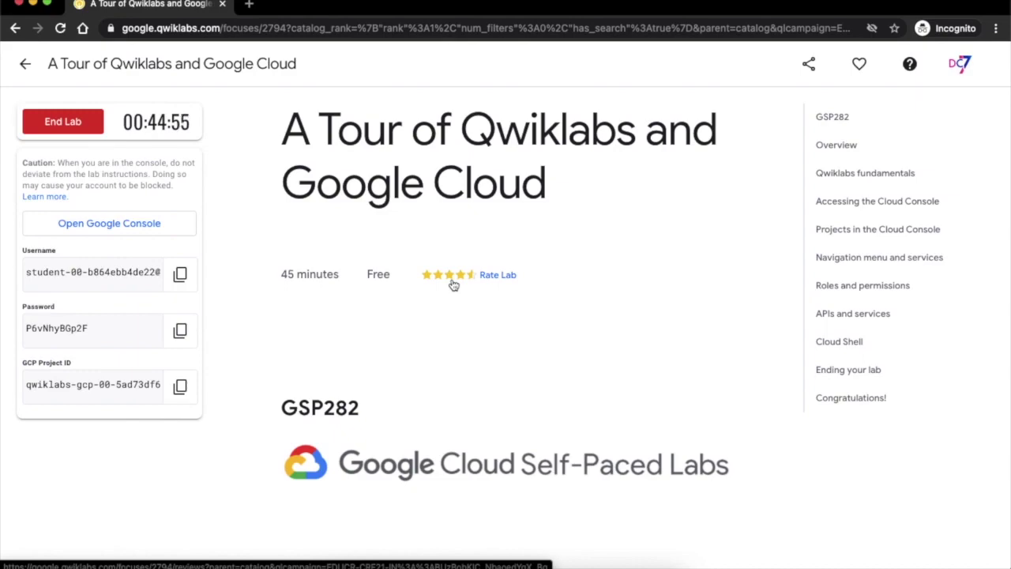
Step: Scroll through the lab instructions and back to the top
scroll(454, 284, "down", 8)
scroll(453, 283, "down", 20)
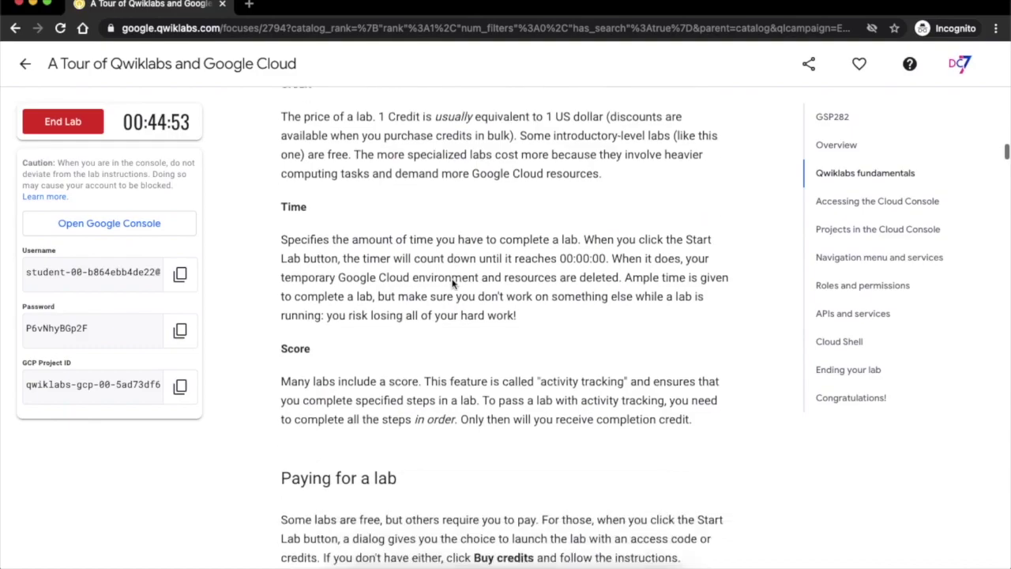
scroll(452, 281, "up", 15)
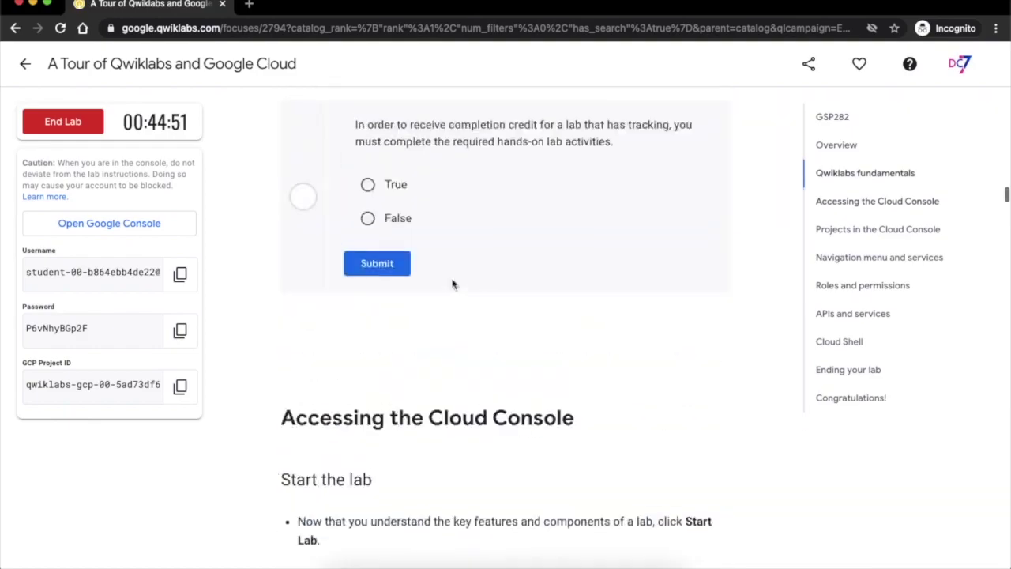
scroll(456, 325, "down", 20)
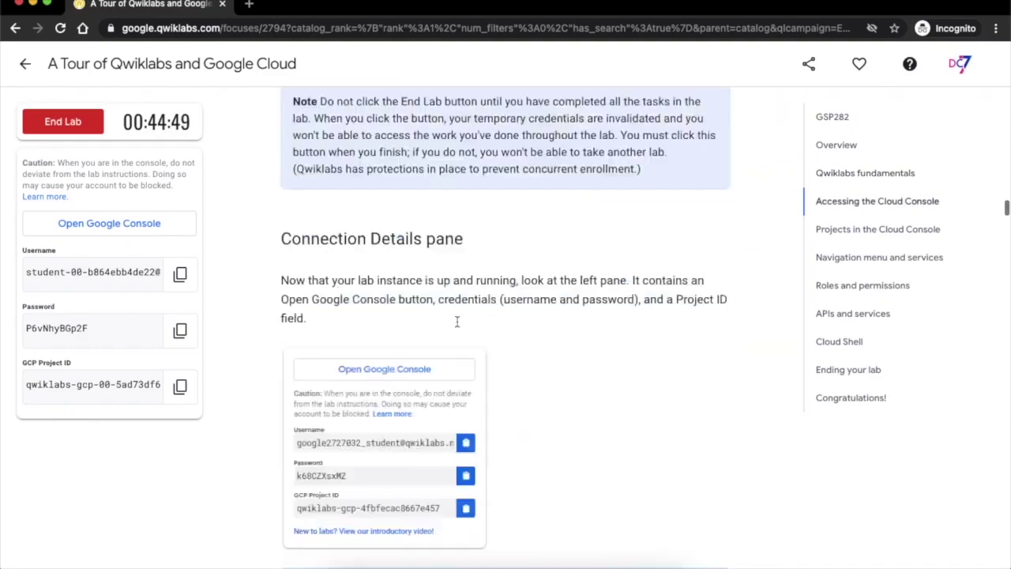
scroll(457, 325, "down", 20)
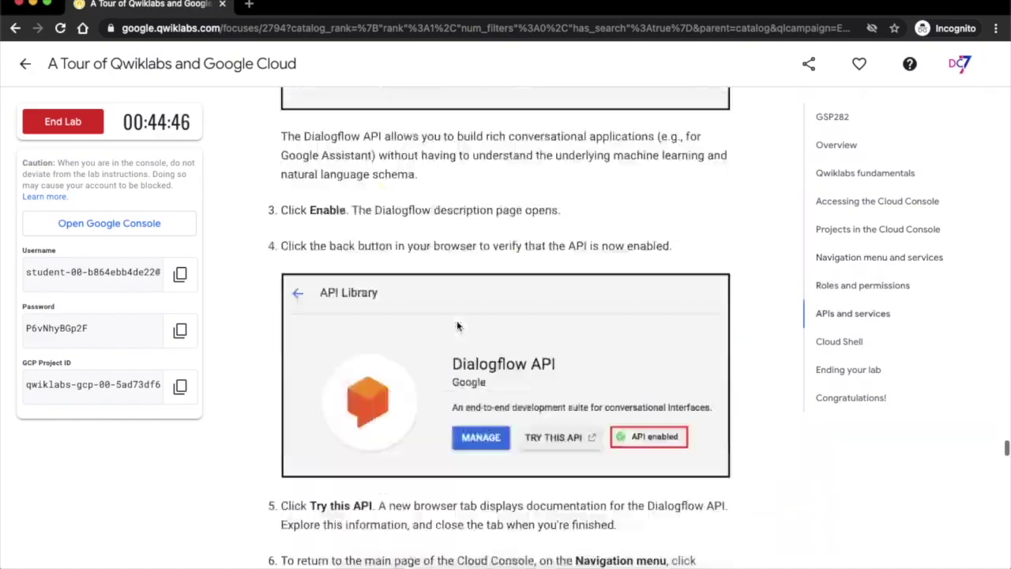
scroll(456, 326, "up", 20)
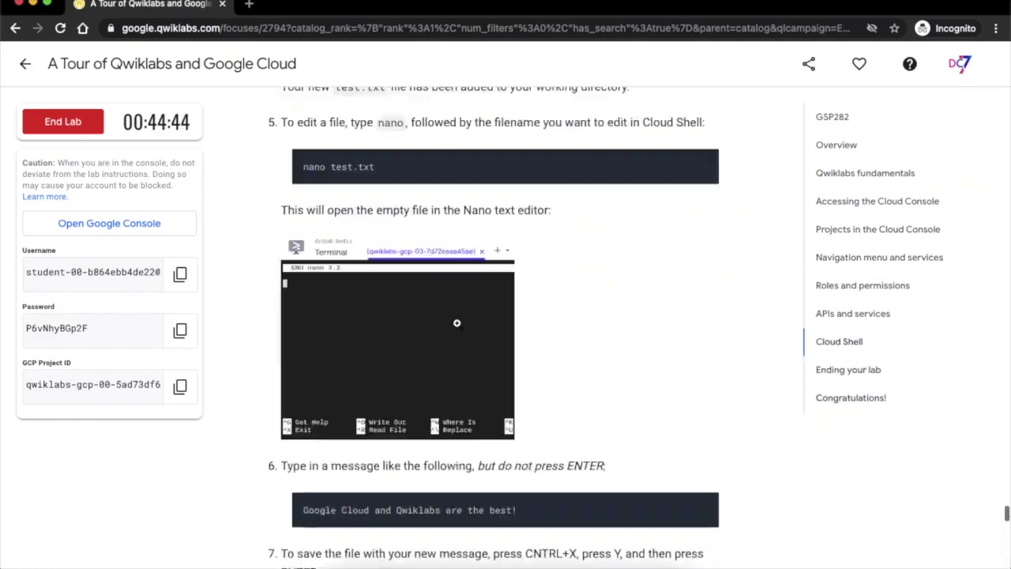
scroll(462, 410, "up", 20)
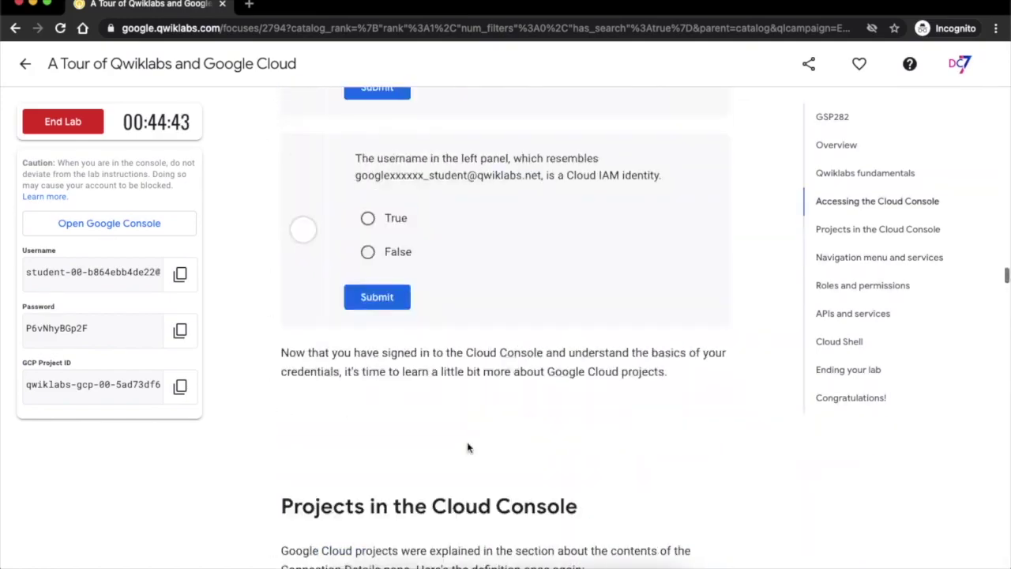
scroll(470, 514, "up", 3)
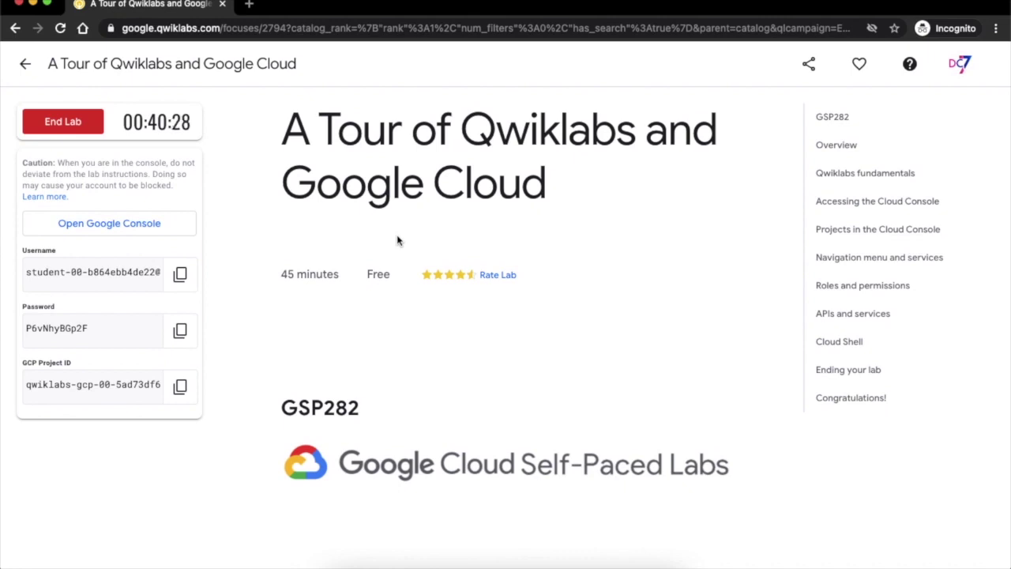
Step: End the Tour lab, submit a five-star rating, and reload the page to reset the 00:45:00 timer
left_click(81, 127)
left_click(626, 150)
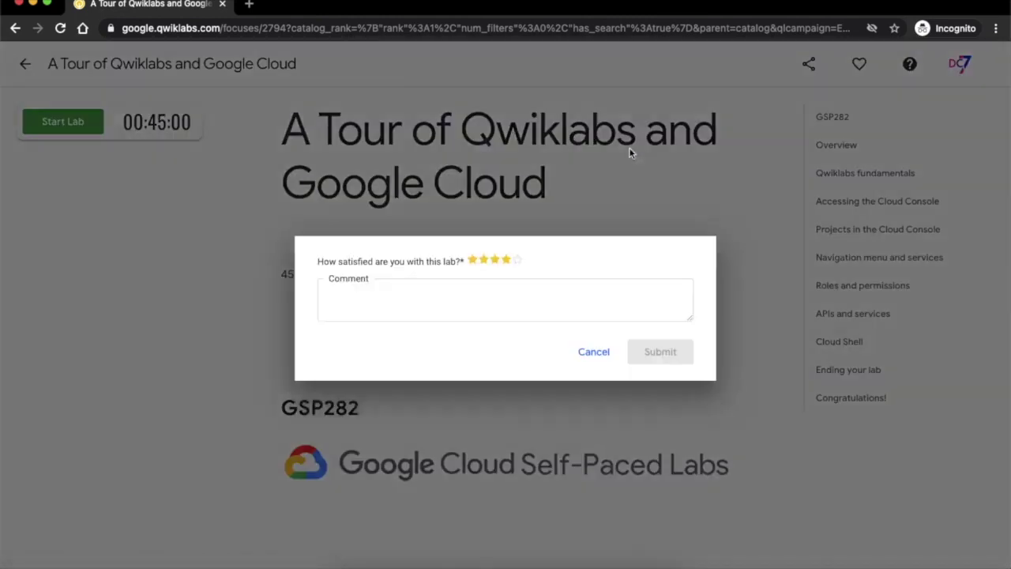
left_click(517, 261)
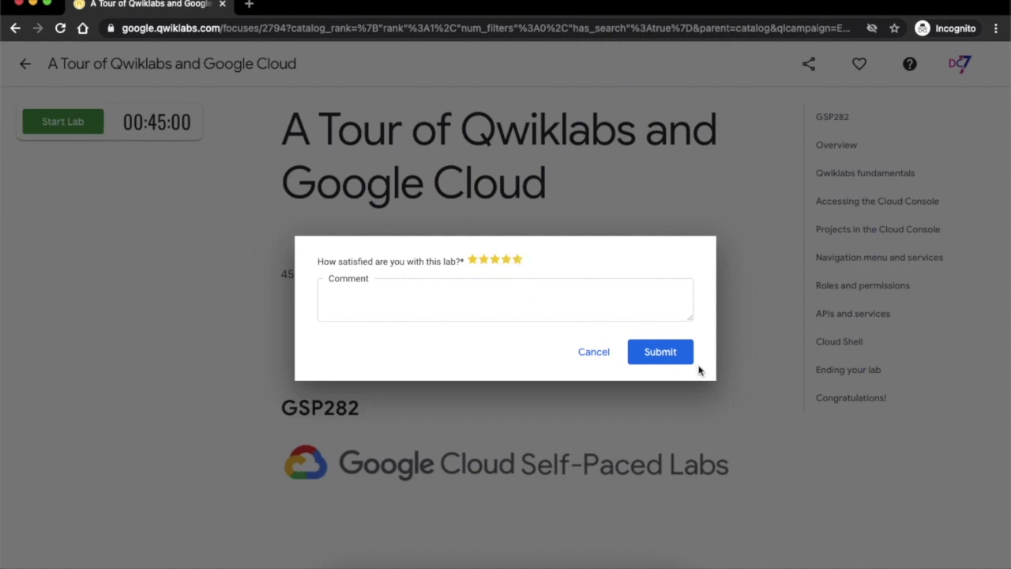
left_click(645, 349)
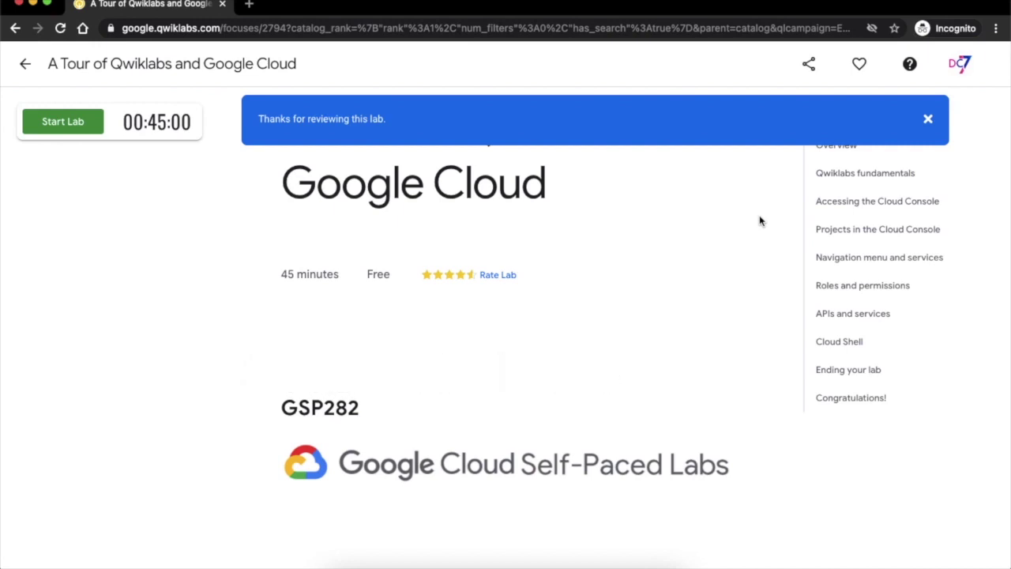
key("ctrl+shift+r")
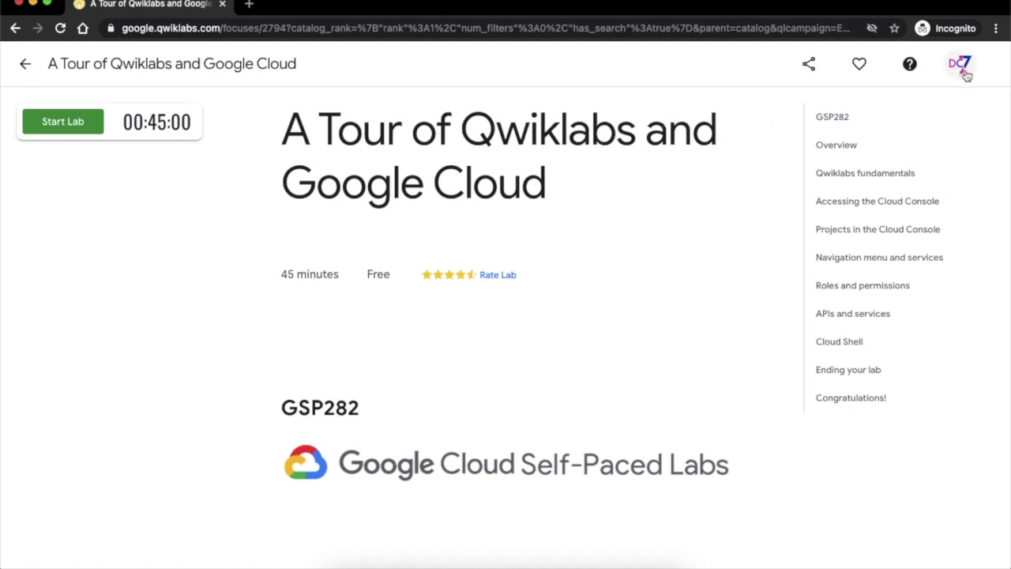
Step: Check the credit balance, then open the bit.ly/crf-syllabus link from the enrolment email
left_click(960, 65)
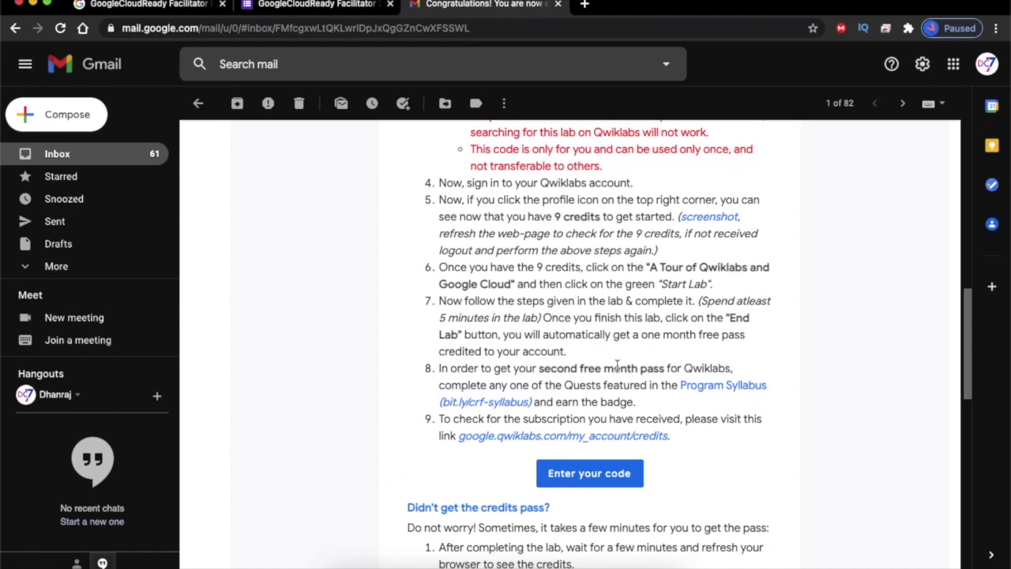
scroll(617, 365, "down", 1)
scroll(497, 341, "down", 1)
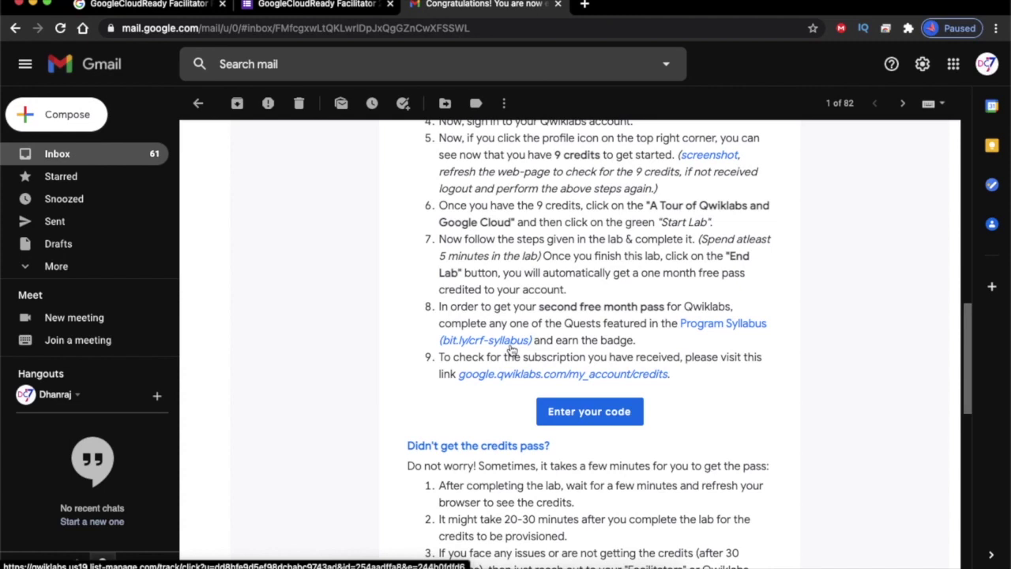
left_click(510, 349)
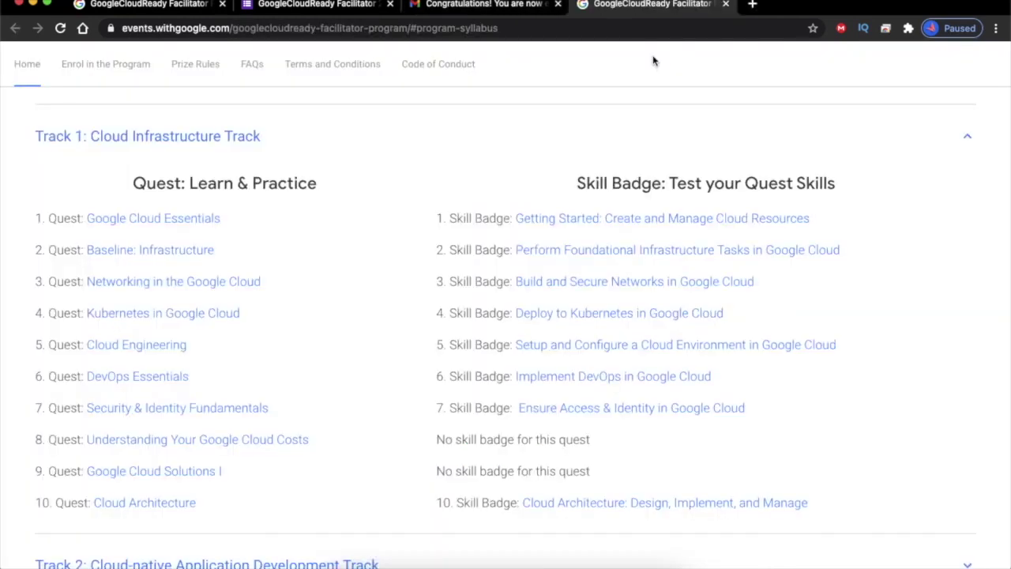